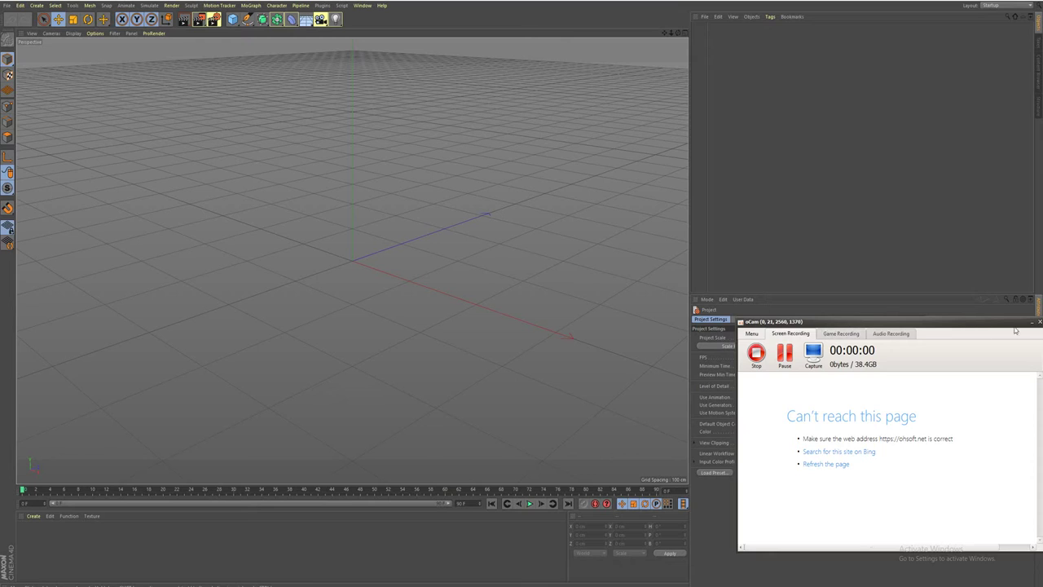
Close oCam, add a cone to the scene and make it editable.
left_click(1037, 324)
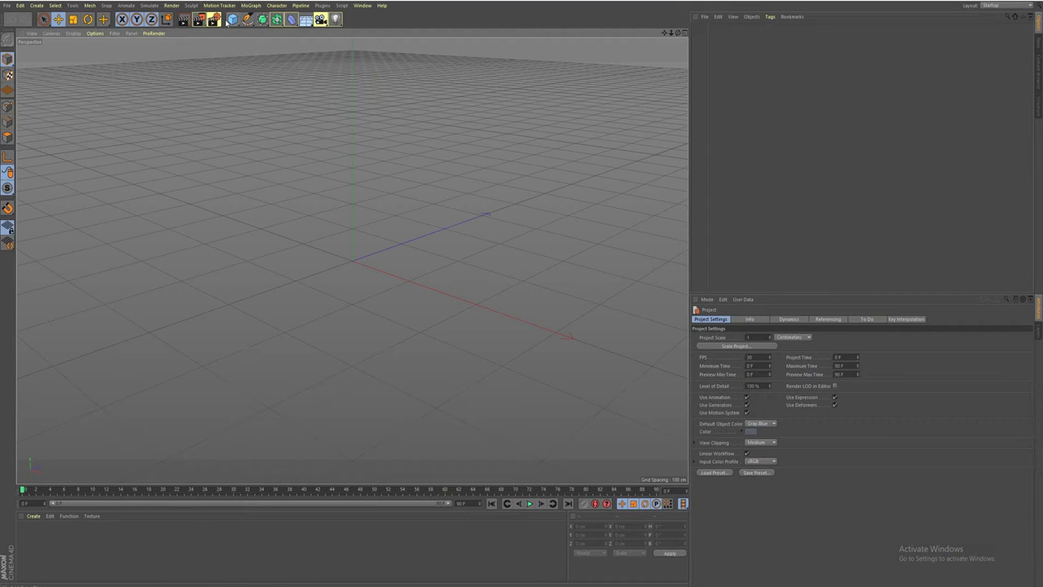
left_click_drag(230, 21, 351, 45)
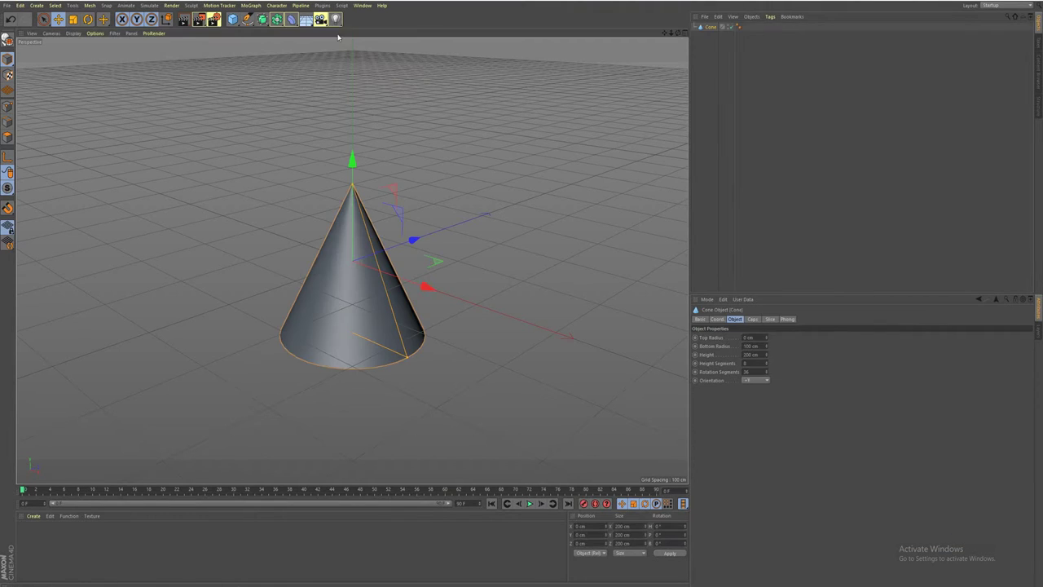
scroll(344, 225, "down", 2)
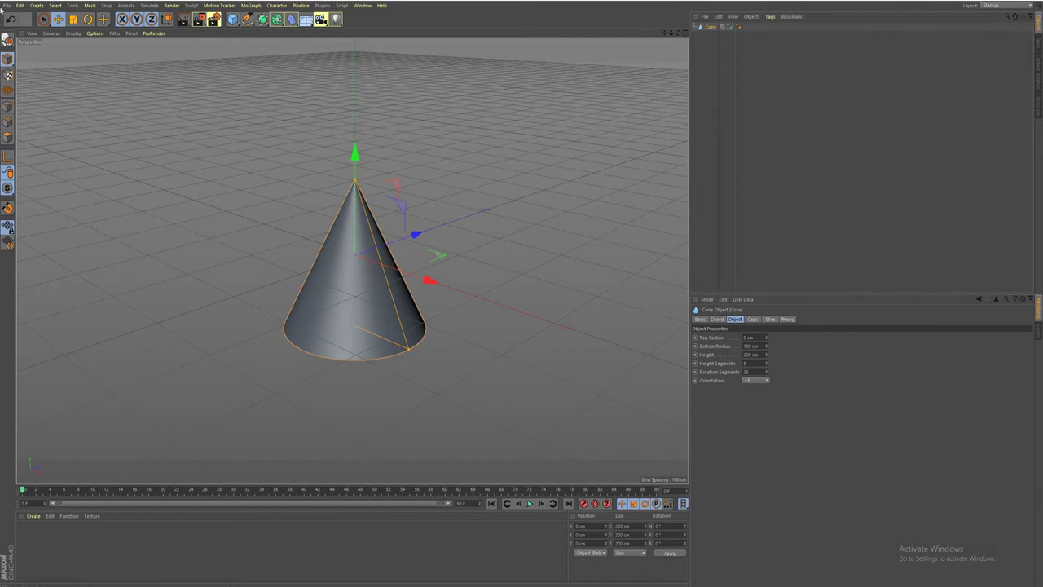
left_click(8, 39)
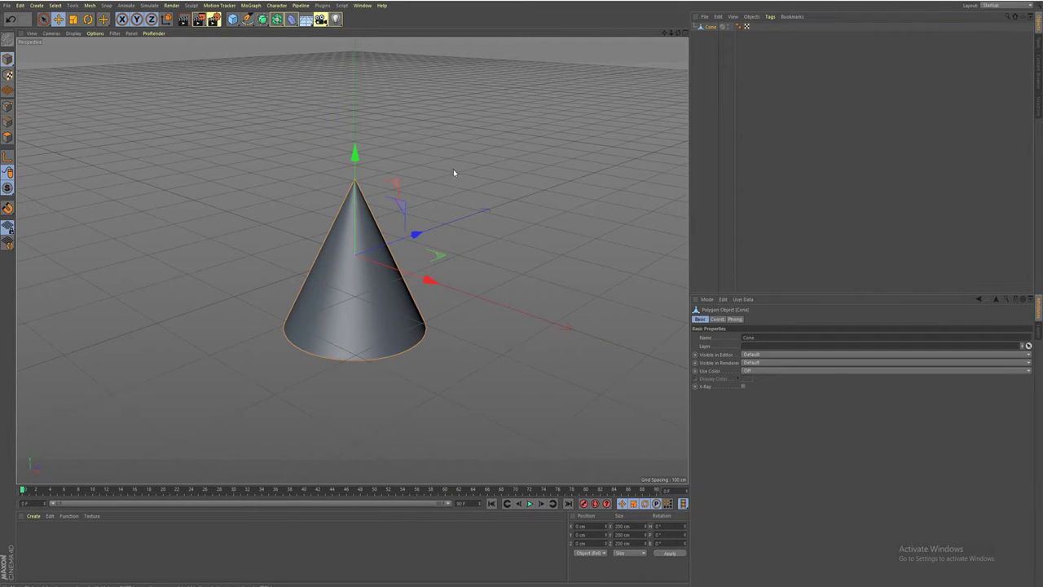
Flatten the cone on Y to about 52.5 cm tall and add a Subdivision Surface.
left_click(72, 19)
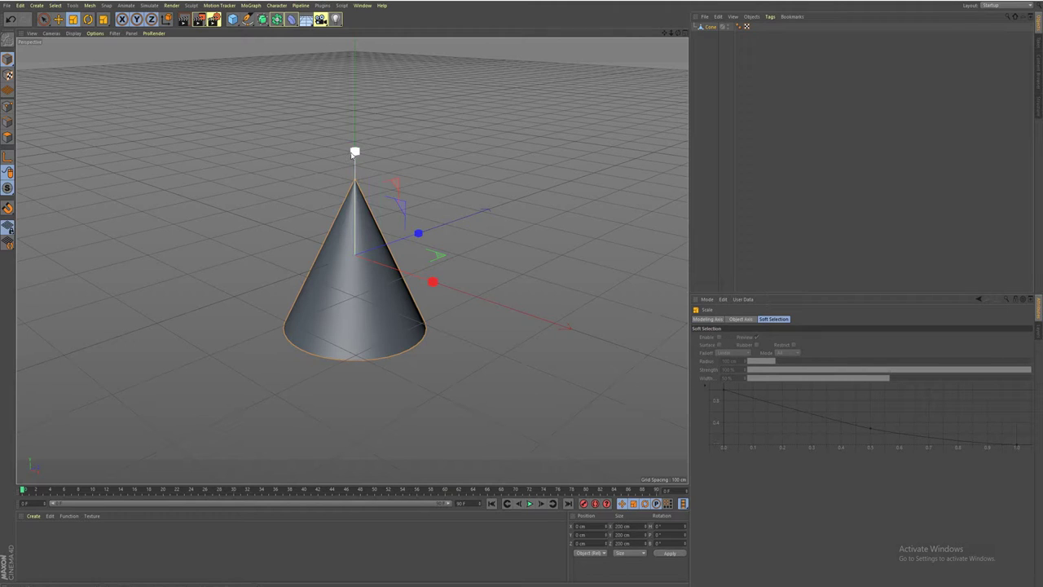
left_click_drag(354, 152, 355, 230)
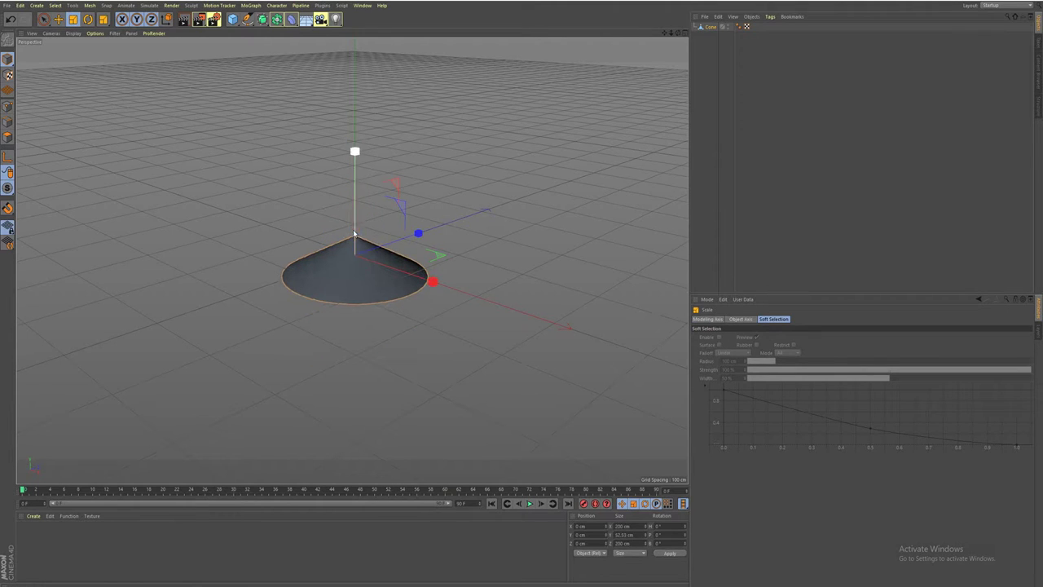
mouse_move(431, 280)
left_mouse_down()
mouse_move(434, 349)
mouse_move(314, 314)
mouse_move(407, 365)
left_mouse_up()
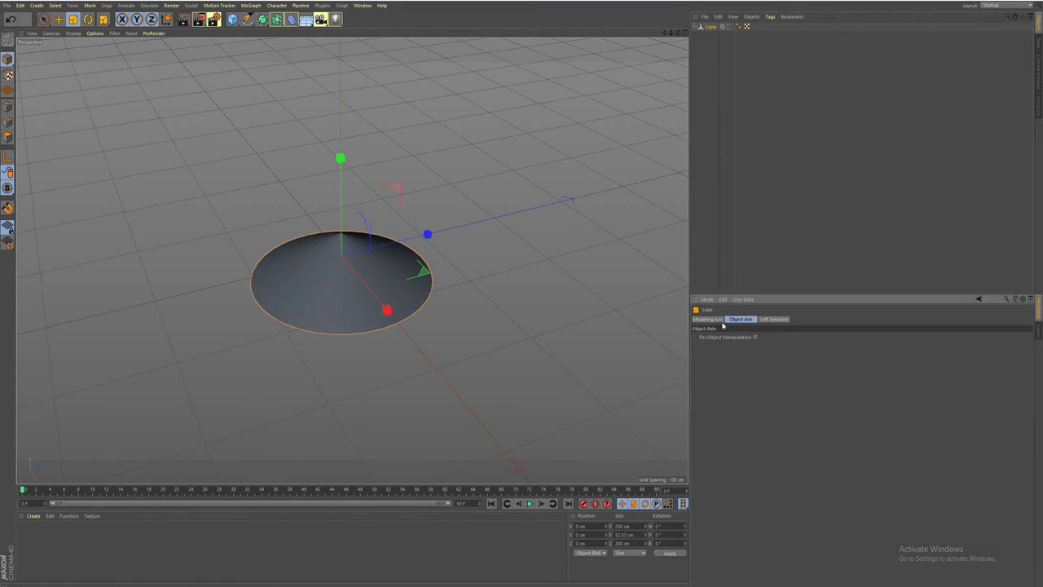
left_click(714, 320)
left_click(774, 319)
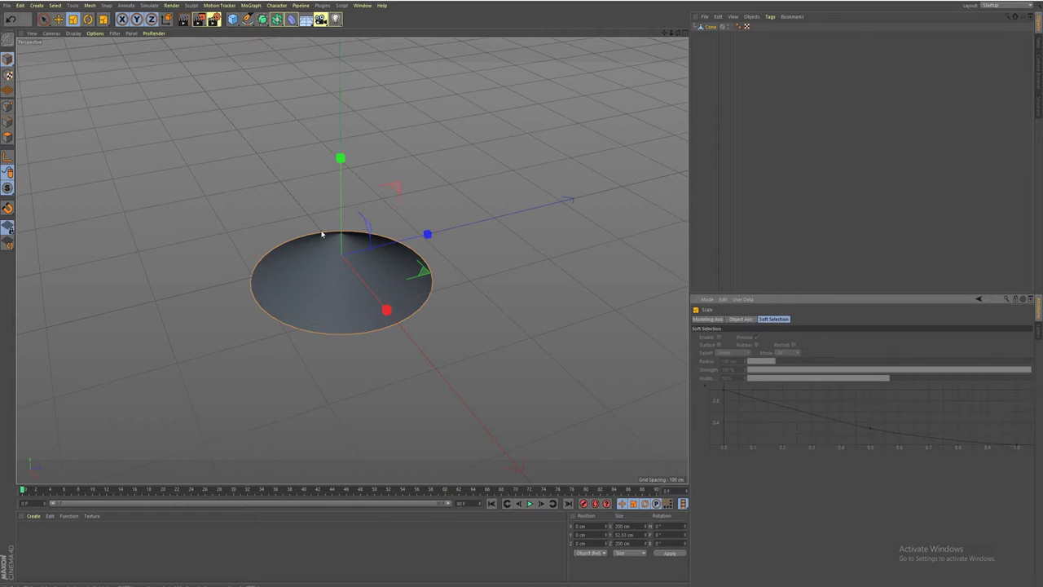
left_click(325, 277)
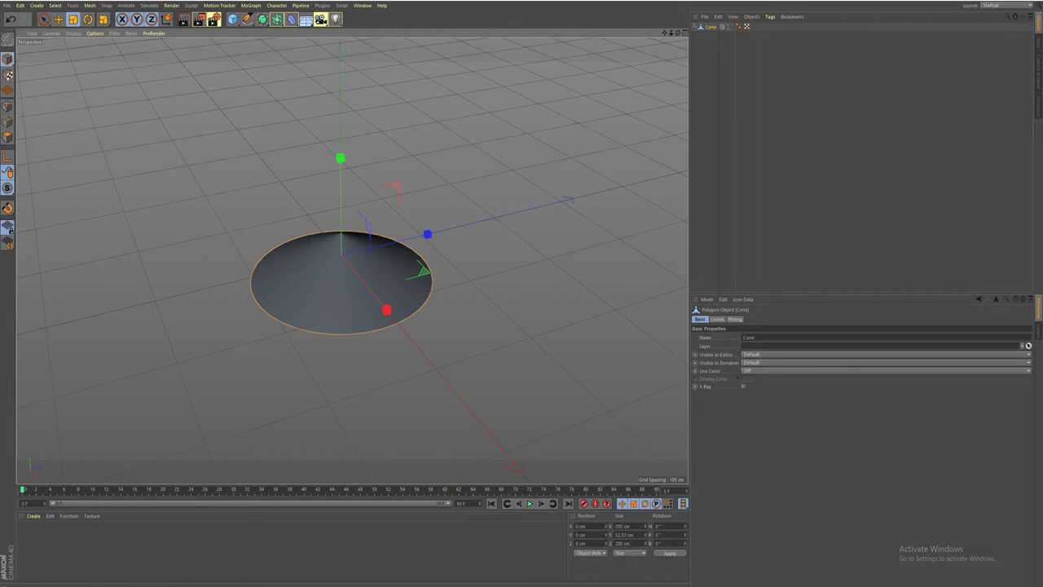
left_click_drag(257, 24, 281, 28)
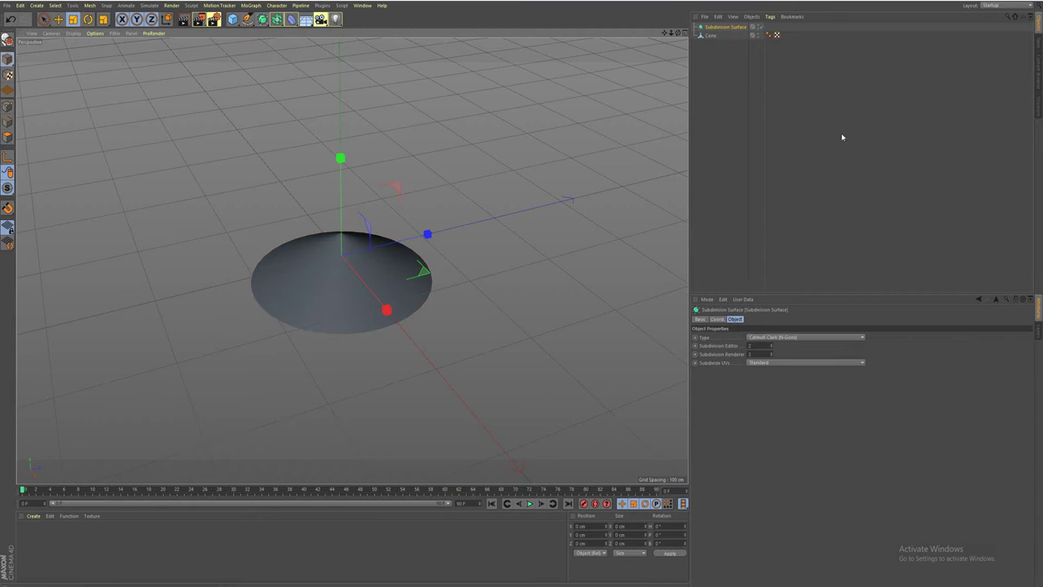
Nest the Cone under the Subdivision Surface in the Object Manager.
left_click(721, 33)
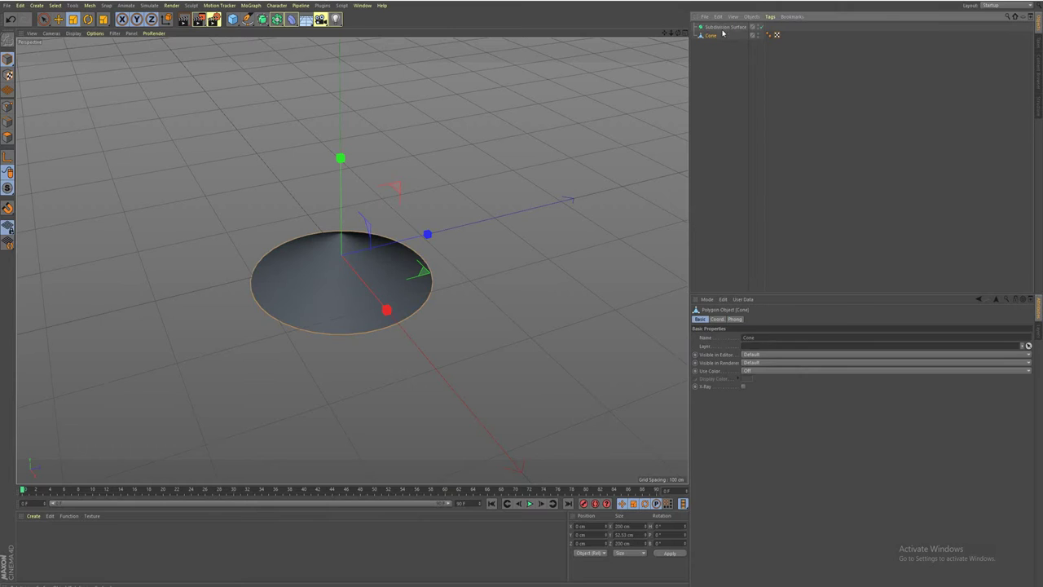
left_click_drag(718, 39, 738, 30)
scroll(413, 303, "up", 2)
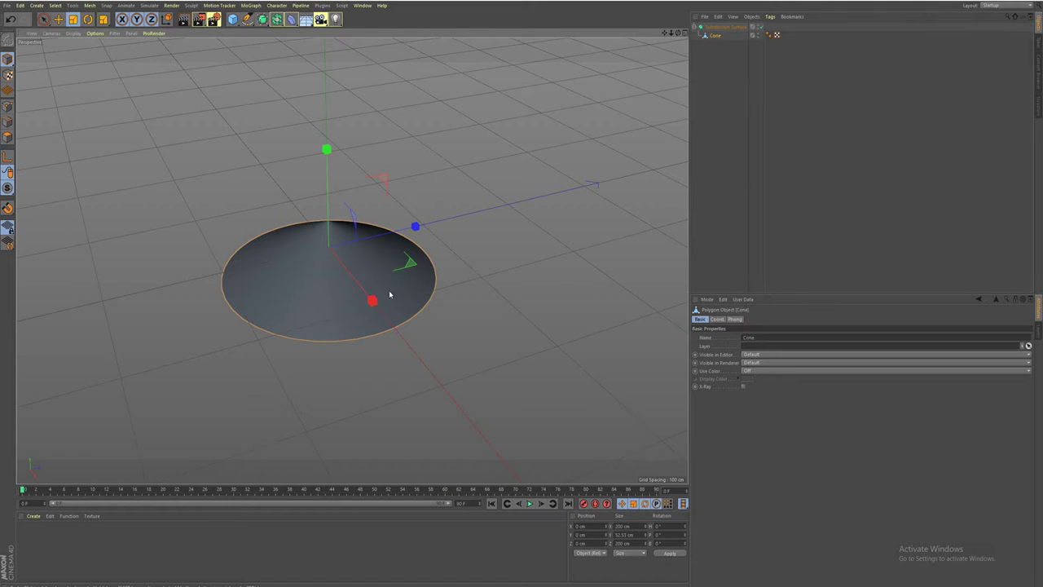
scroll(391, 318, "up", 2)
scroll(383, 317, "up", 2)
Raise the hat's height to about 66.5 cm and inspect the smoothed shape.
mouse_move(408, 333)
left_mouse_down("alt")
mouse_move(356, 296)
mouse_move(354, 332)
left_mouse_up("alt")
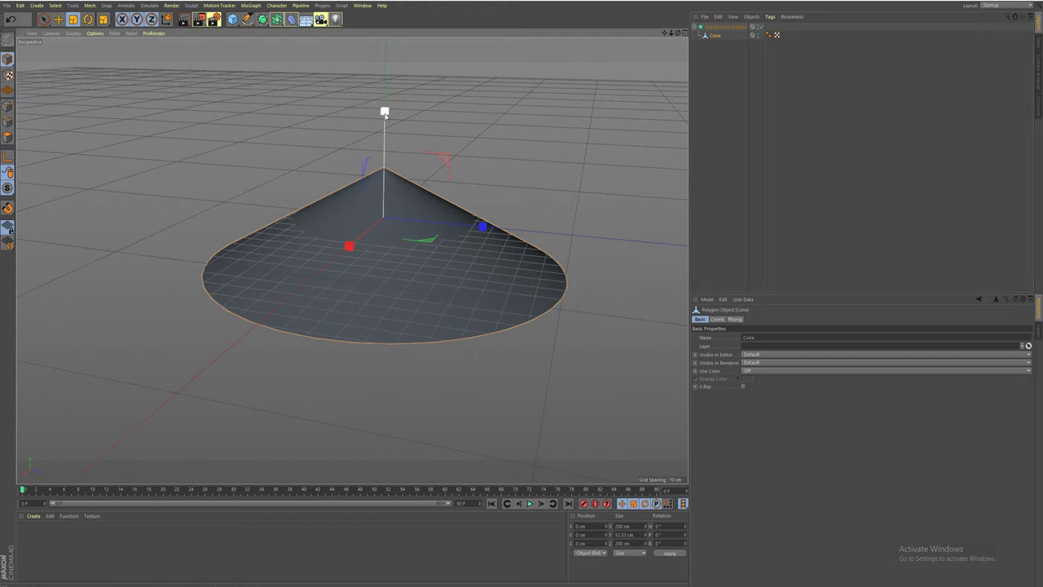
left_click_drag(385, 113, 386, 104)
mouse_move(435, 286)
left_mouse_down("alt")
mouse_move(396, 341)
mouse_move(490, 340)
mouse_move(286, 331)
mouse_move(373, 415)
mouse_move(413, 295)
mouse_move(432, 362)
mouse_move(443, 269)
left_mouse_up("alt")
left_click(372, 415)
left_click(410, 362)
mouse_move(449, 314)
left_mouse_down("alt")
mouse_move(482, 386)
mouse_move(388, 395)
mouse_move(361, 384)
mouse_move(372, 383)
mouse_move(366, 340)
mouse_move(364, 377)
mouse_move(376, 324)
mouse_move(396, 349)
mouse_move(394, 376)
mouse_move(388, 338)
mouse_move(382, 420)
left_mouse_up("alt")
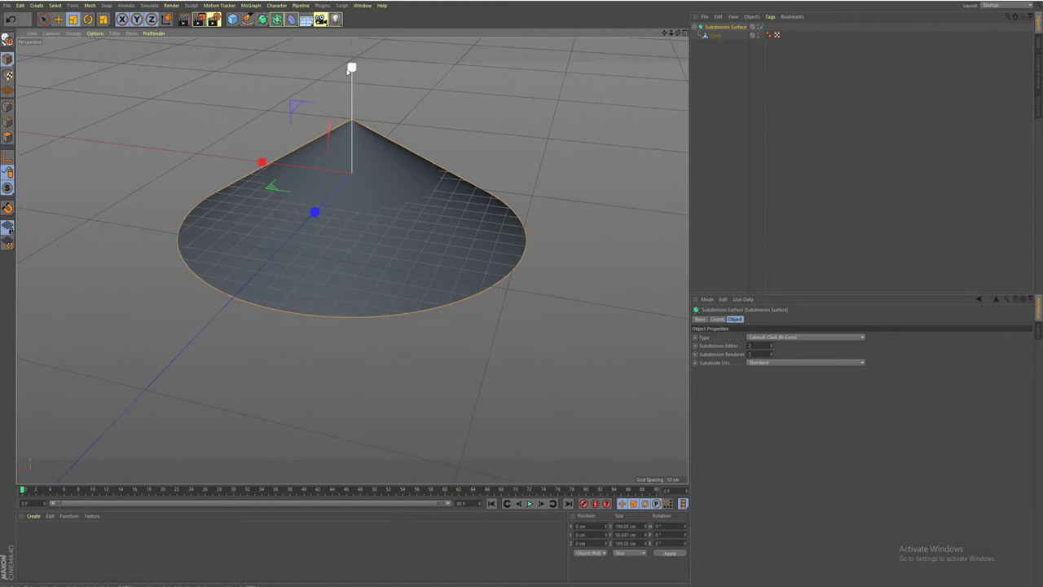
mouse_move(354, 296)
left_mouse_down("alt")
mouse_move(353, 338)
mouse_move(351, 258)
mouse_move(342, 309)
mouse_move(360, 348)
mouse_move(368, 333)
mouse_move(405, 372)
mouse_move(351, 258)
mouse_move(400, 304)
mouse_move(435, 275)
mouse_move(429, 365)
mouse_move(449, 361)
mouse_move(426, 380)
mouse_move(456, 398)
mouse_move(414, 361)
mouse_move(407, 391)
mouse_move(463, 394)
mouse_move(456, 411)
mouse_move(419, 396)
mouse_move(384, 349)
mouse_move(375, 259)
mouse_move(487, 348)
mouse_move(476, 421)
left_mouse_up("alt")
mouse_move(509, 358)
left_mouse_down("alt")
mouse_move(303, 274)
mouse_move(321, 340)
mouse_move(349, 348)
mouse_move(335, 379)
mouse_move(286, 291)
mouse_move(286, 201)
mouse_move(315, 258)
mouse_move(312, 300)
left_mouse_up("alt")
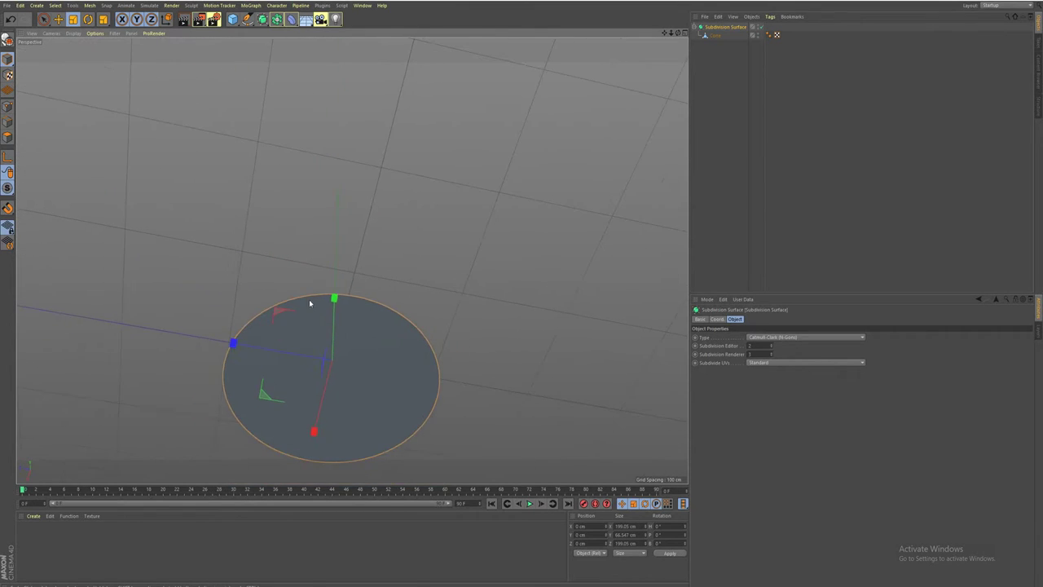
Switch the viewport to Gouraud Shading (Lines) to show the hat's mesh.
left_click(95, 33)
left_click(73, 32)
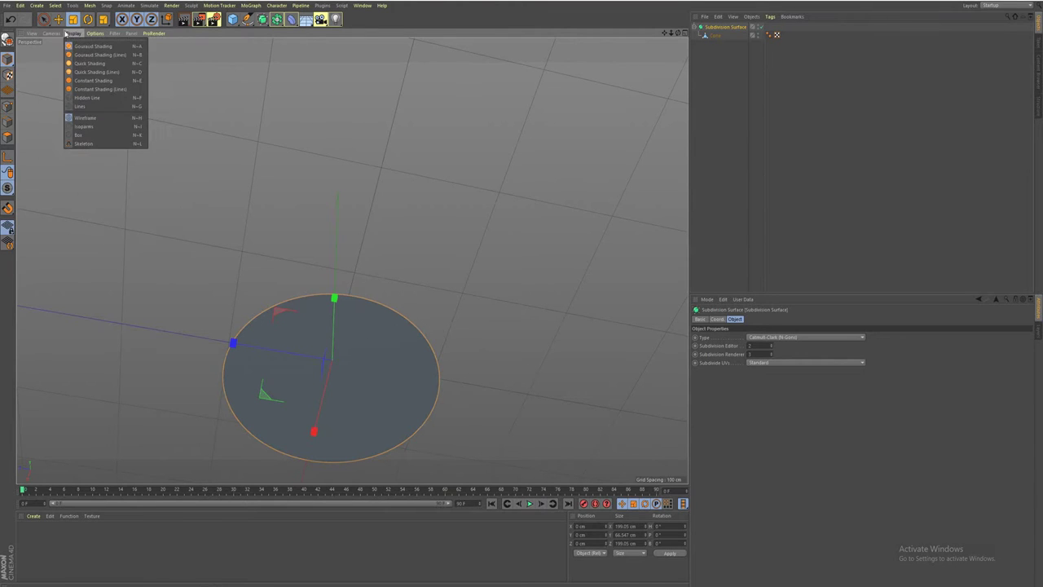
left_click(77, 54)
mouse_move(478, 185)
left_mouse_down("alt")
mouse_move(443, 252)
mouse_move(444, 272)
mouse_move(459, 252)
mouse_move(440, 144)
left_mouse_up("alt")
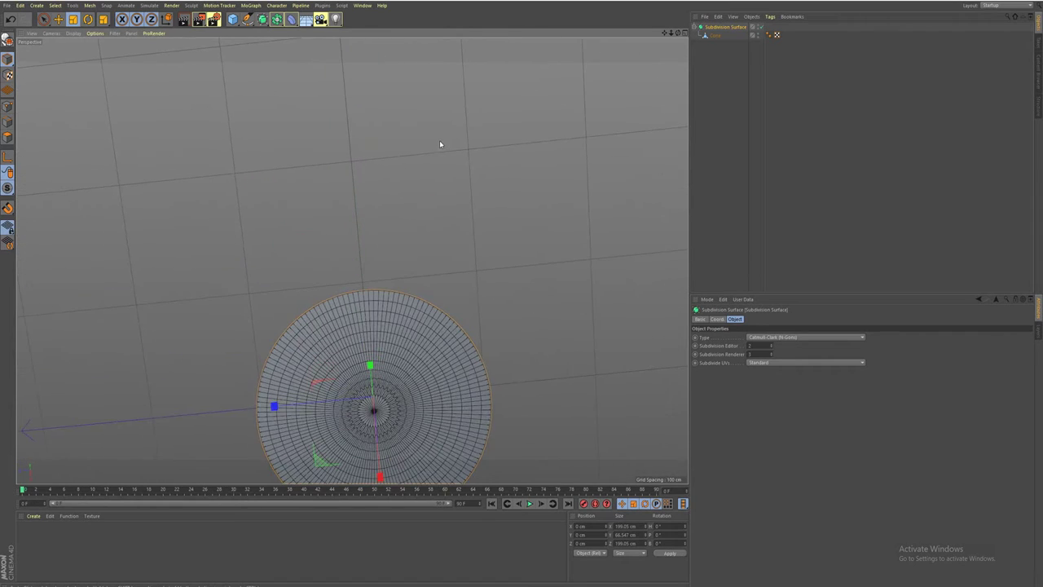
left_click_drag(372, 298, 393, 328, "alt")
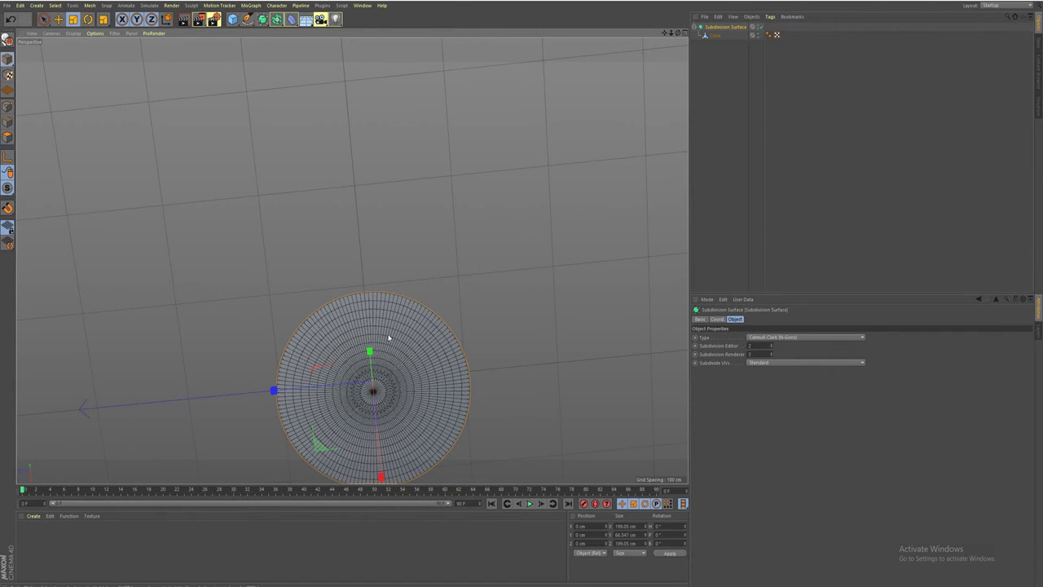
From the maximized Top view, collapse the Subdivision Surface into one dense editable mesh.
middle_click(235, 312)
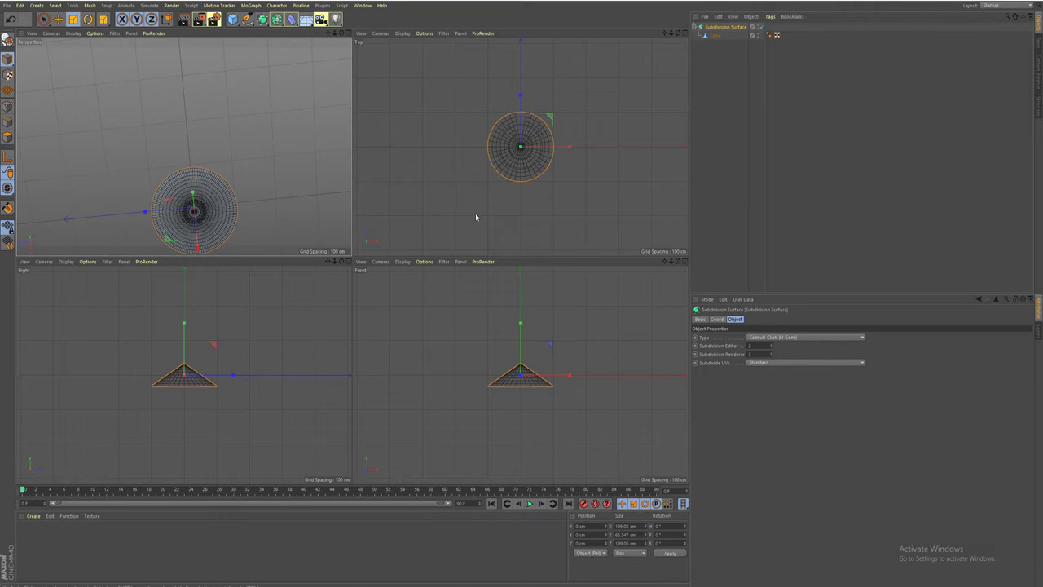
middle_click(475, 216)
scroll(386, 249, "up", 2)
scroll(386, 248, "up", 5)
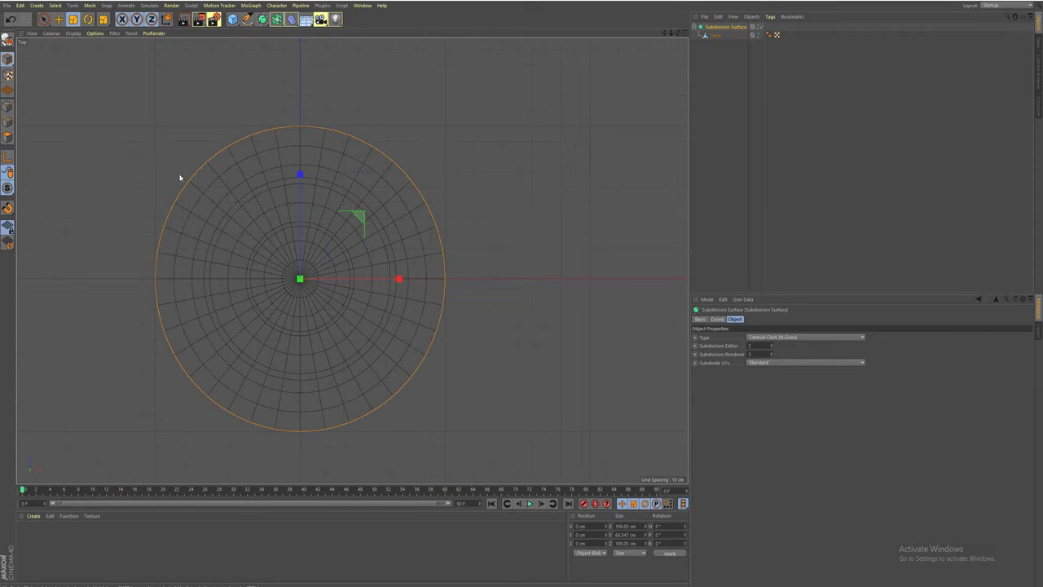
left_click(7, 39)
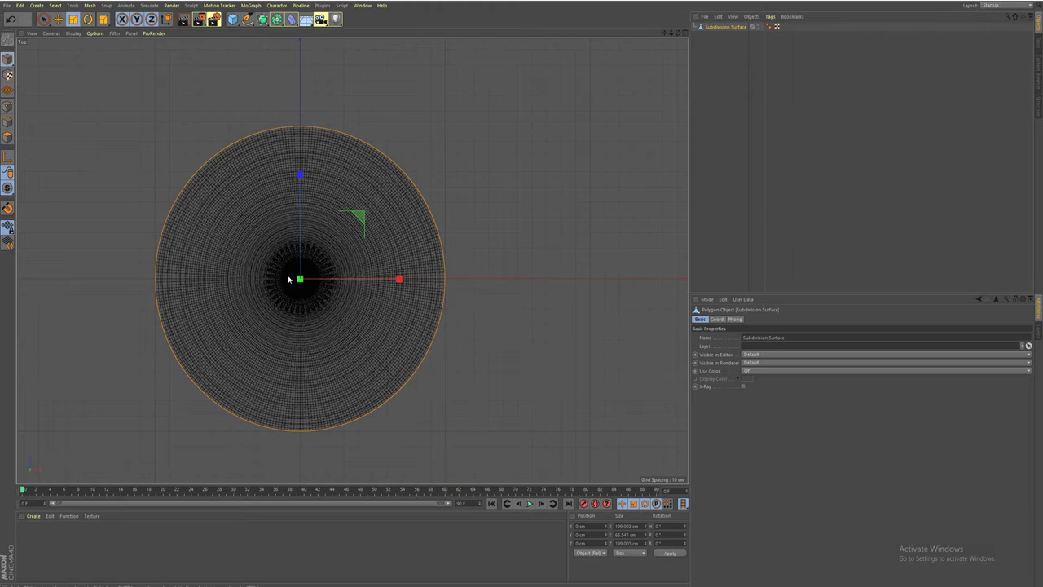
scroll(287, 277, "up", 4)
scroll(286, 277, "down", 2)
scroll(294, 278, "down", 3)
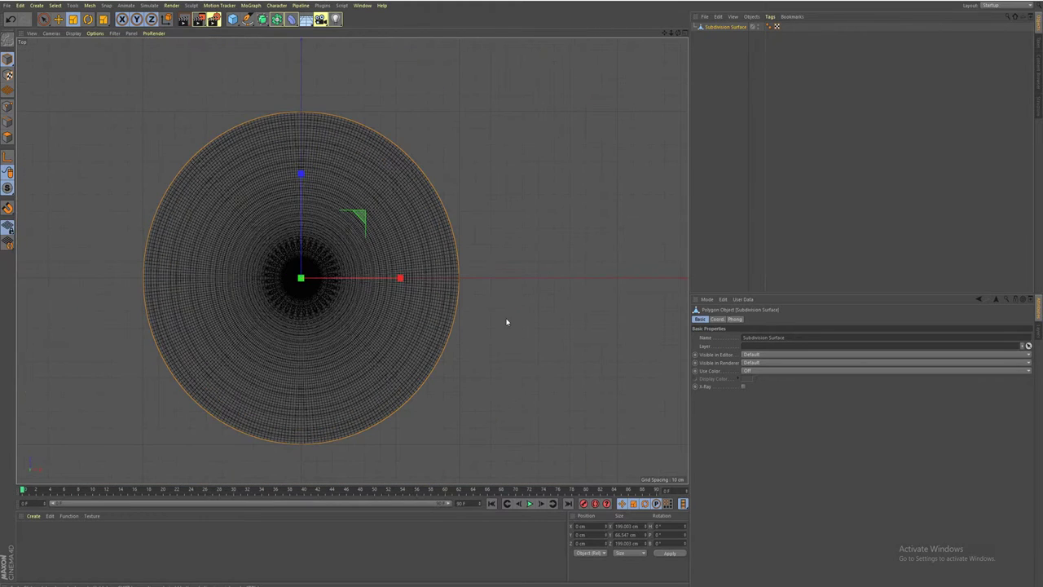
middle_click(506, 321)
middle_click(259, 213)
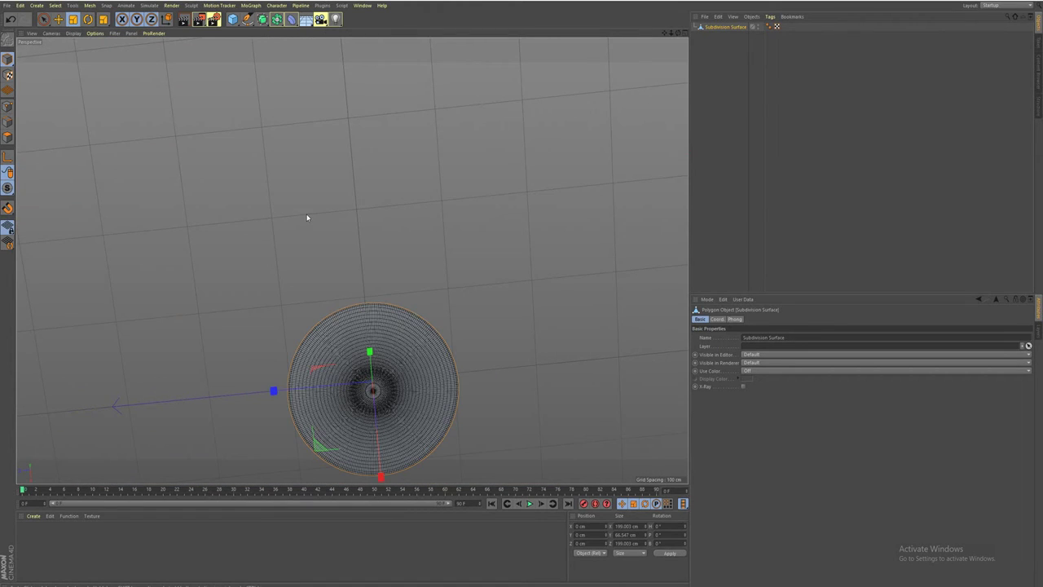
mouse_move(308, 217)
left_mouse_down("alt")
mouse_move(286, 367)
mouse_move(318, 396)
mouse_move(295, 347)
left_mouse_up("alt")
Undo the mesh conversion back to the plain cone and switch to Gouraud shading without lines.
key("ctrl+z")
key("ctrl+z")
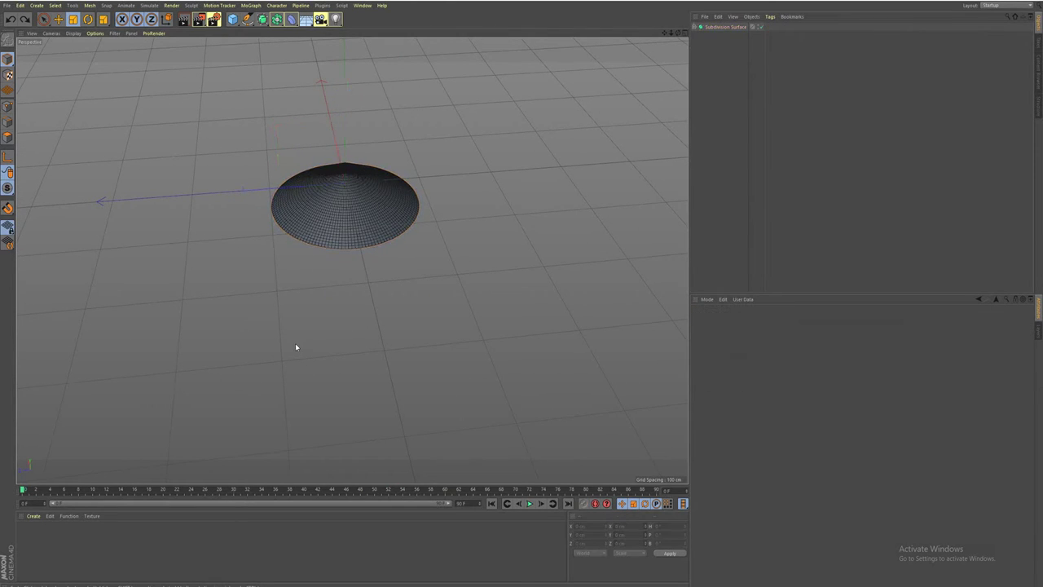
key("ctrl+z")
key("ctrl+y")
key("ctrl+y")
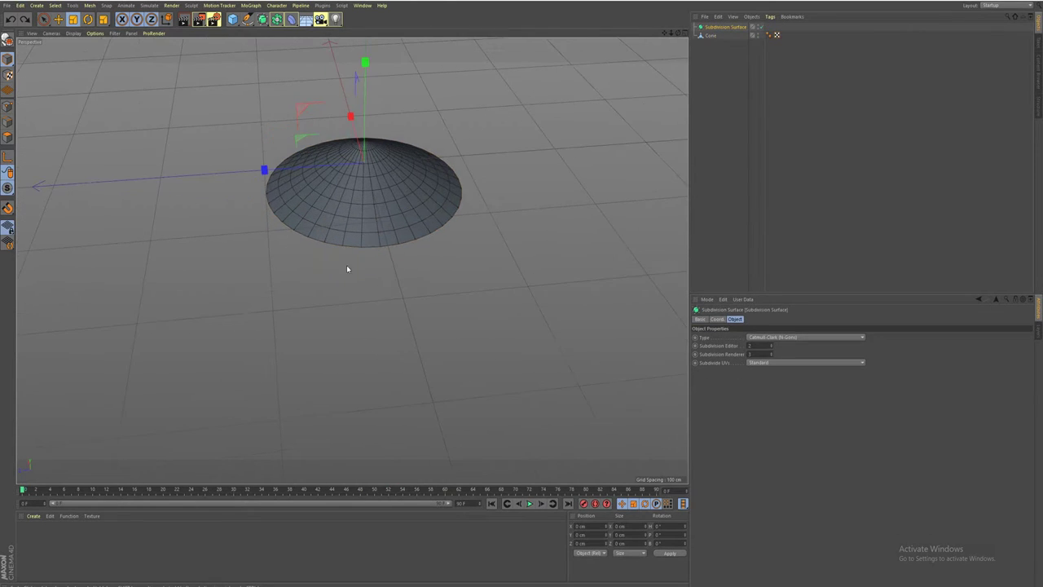
mouse_move(375, 316)
left_mouse_down("alt")
mouse_move(350, 321)
mouse_move(296, 438)
mouse_move(295, 413)
left_mouse_up("alt")
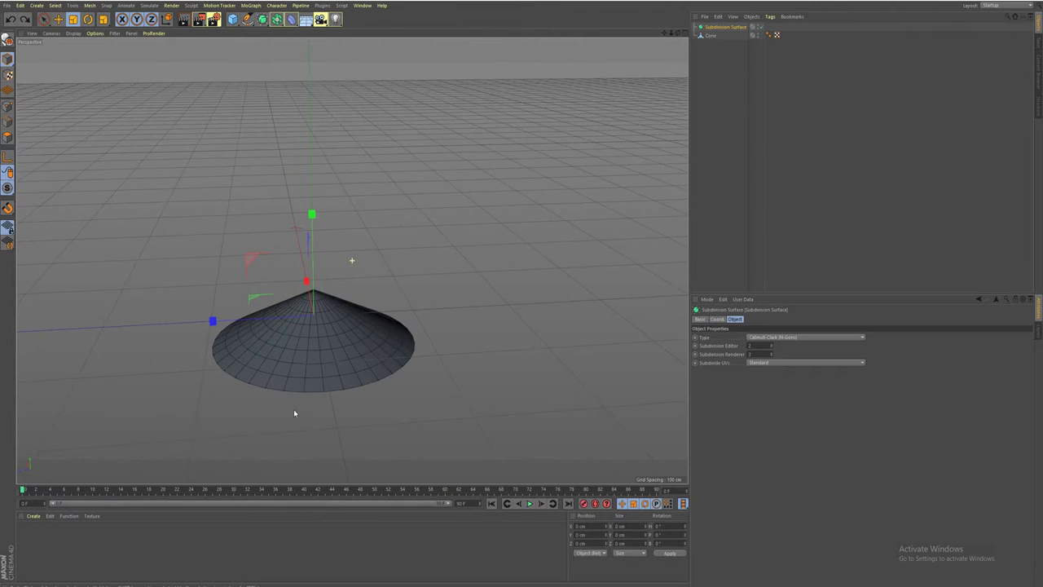
left_click_drag(312, 214, 312, 186)
key("ctrl+z")
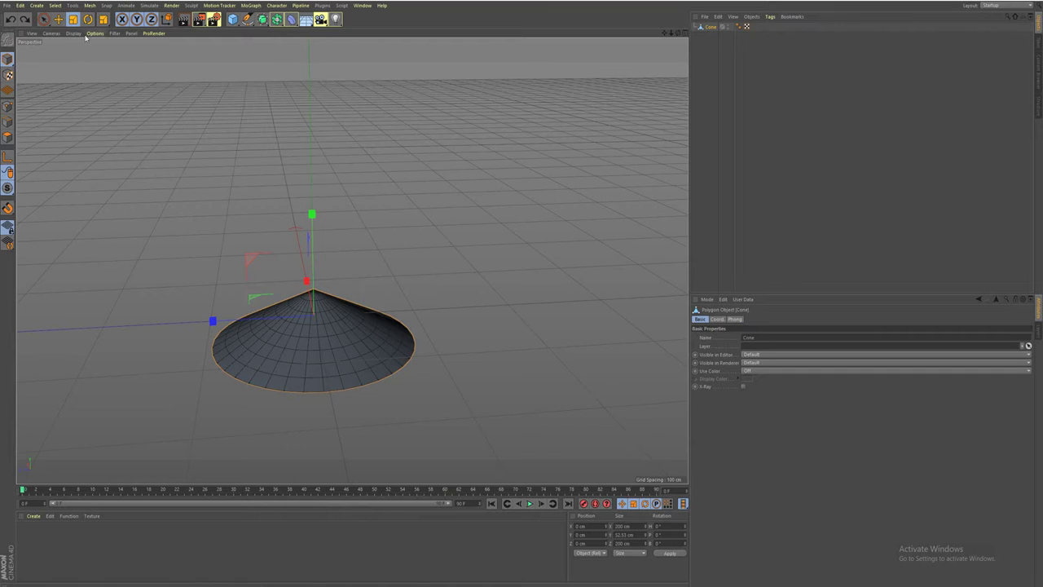
left_click(74, 34)
left_click(90, 47)
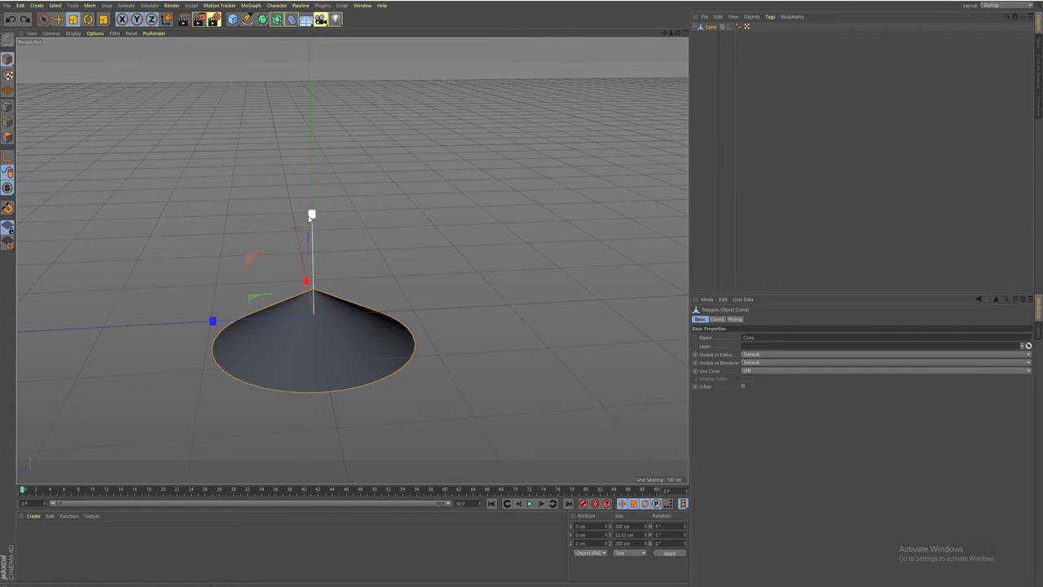
Stretch the cone taller along Y.
left_click_drag(312, 214, 312, 186)
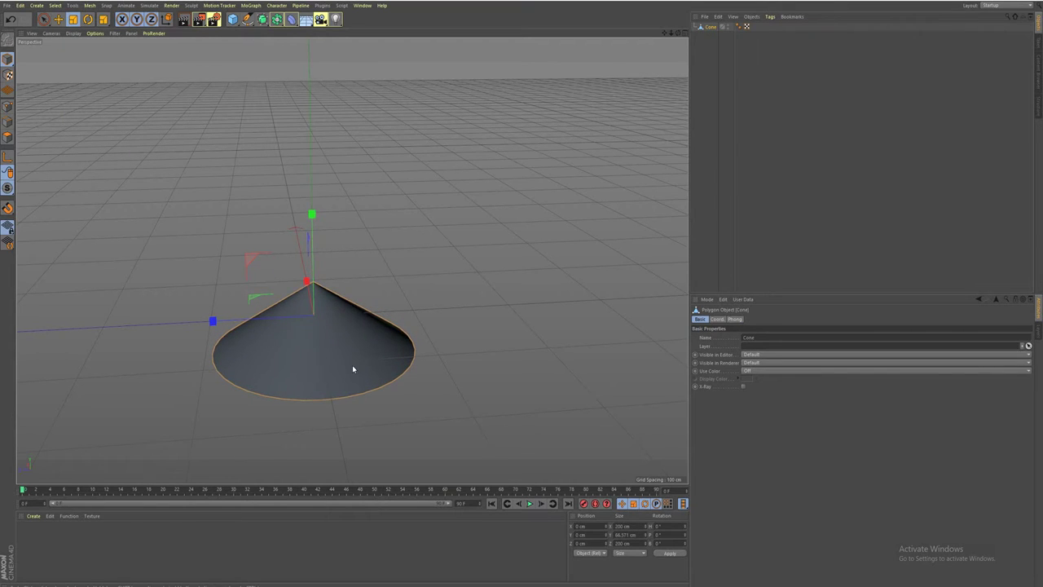
left_click_drag(352, 370, 333, 326, "alt")
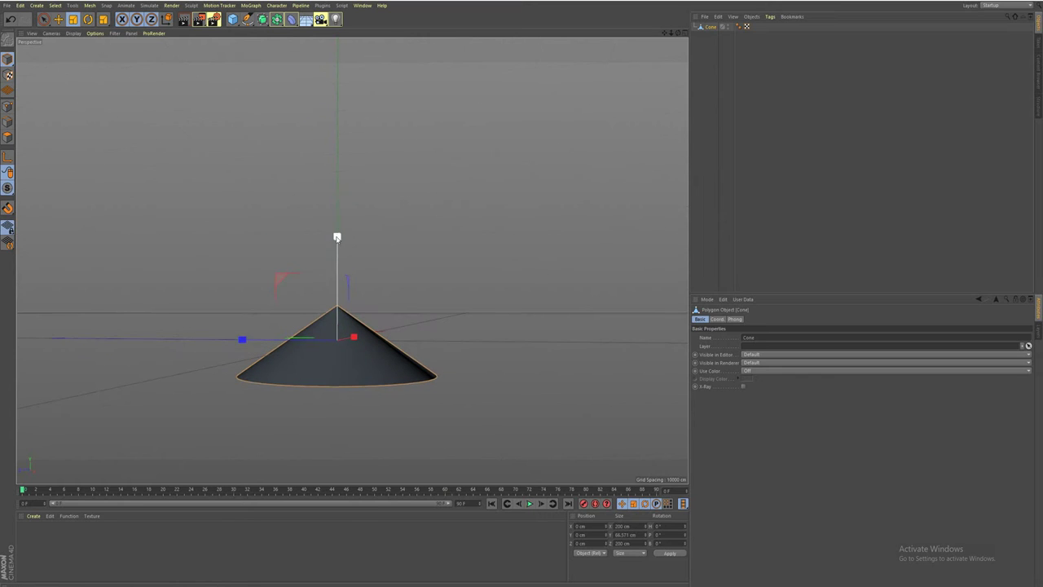
left_click_drag(337, 237, 338, 231)
mouse_move(397, 279)
left_mouse_down("alt")
mouse_move(423, 390)
mouse_move(409, 268)
mouse_move(390, 288)
mouse_move(383, 326)
left_mouse_up("alt")
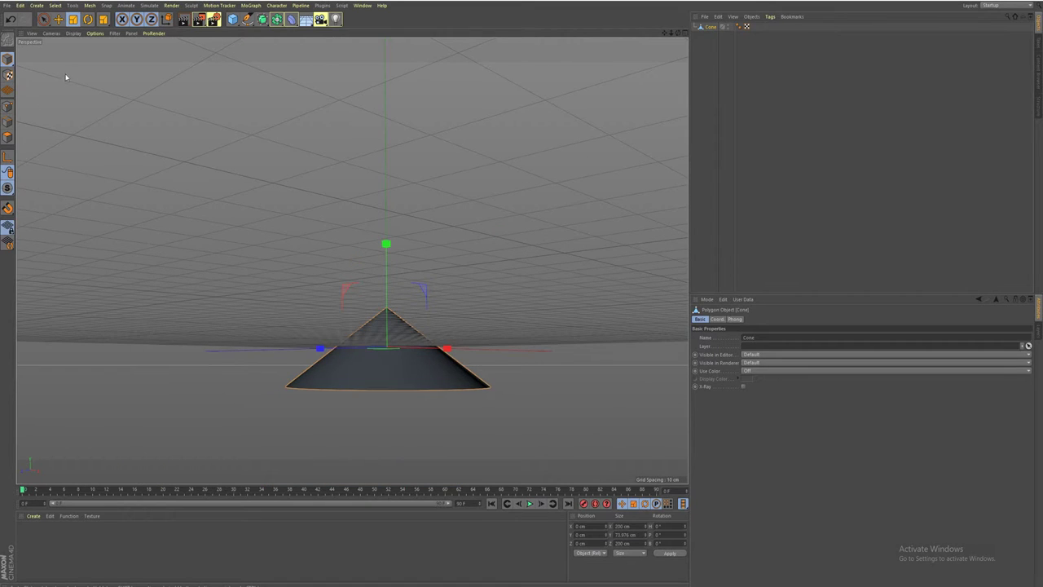
mouse_move(286, 265)
left_mouse_down("alt")
mouse_move(302, 321)
mouse_move(361, 307)
left_mouse_up("alt")
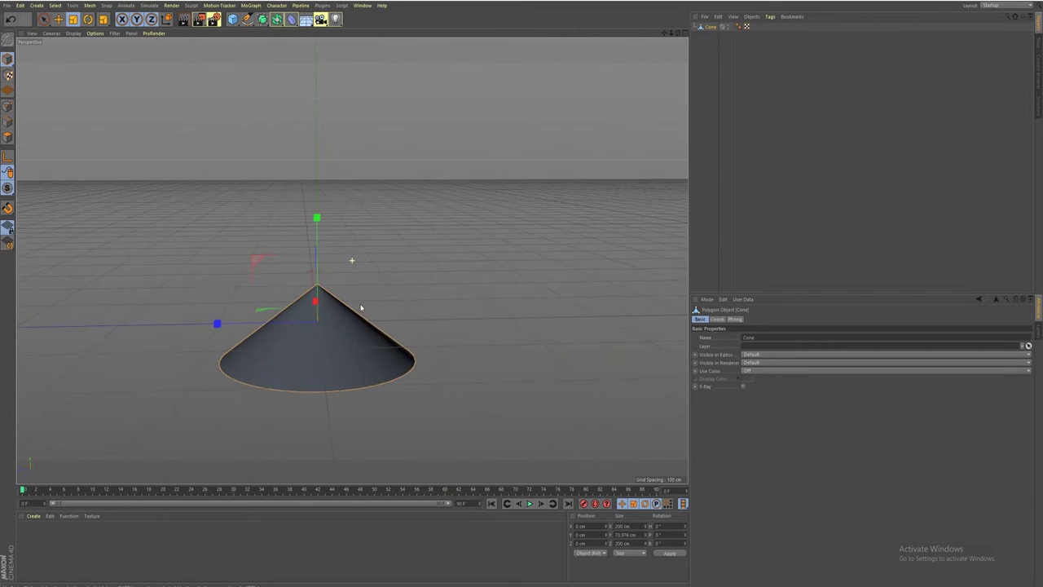
Lift the cone off the ground to about 39 cm along Y.
left_click(58, 19)
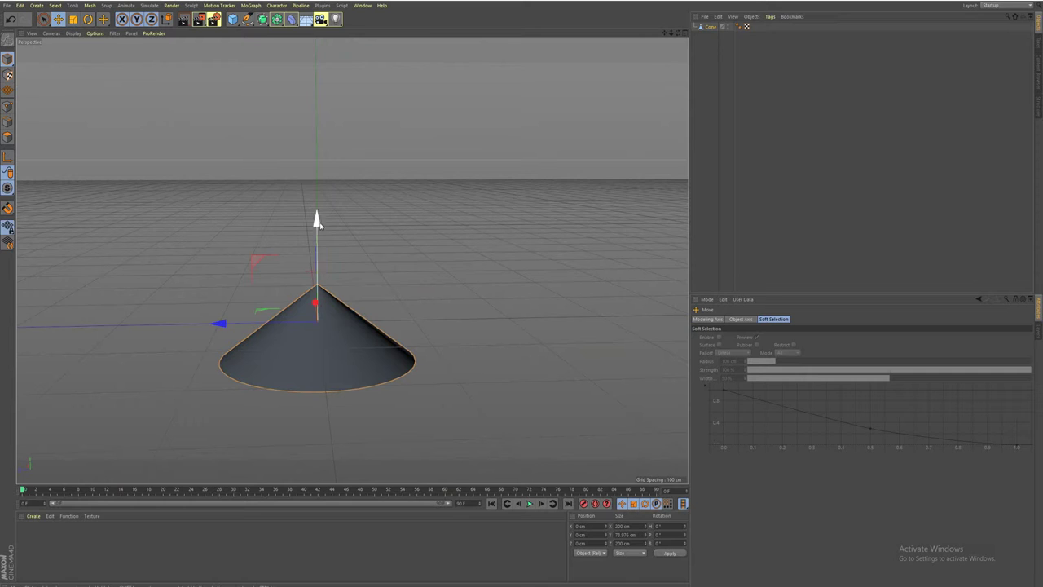
left_click_drag(318, 220, 318, 160)
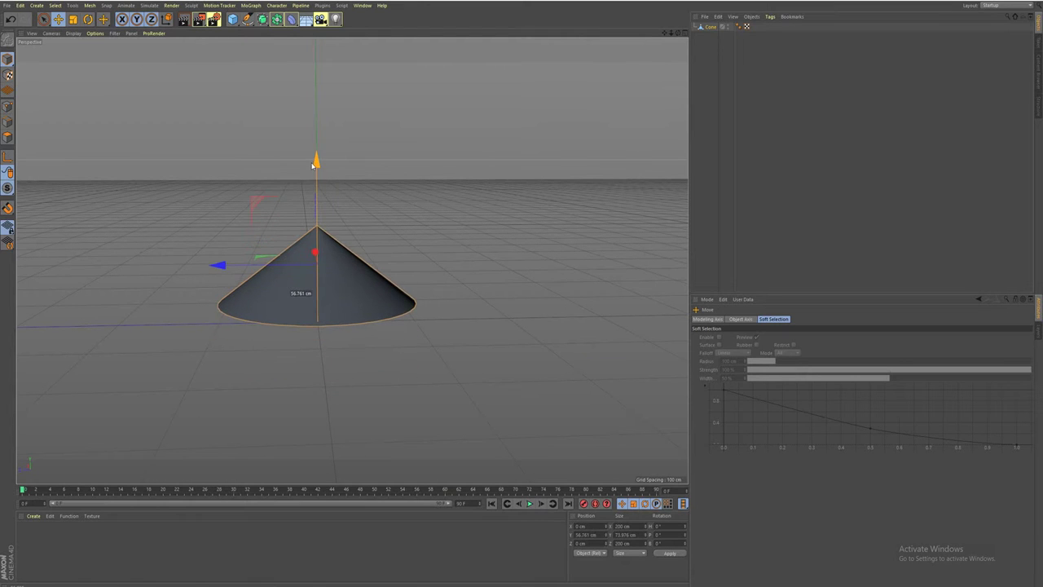
middle_click(188, 324)
middle_click(227, 308)
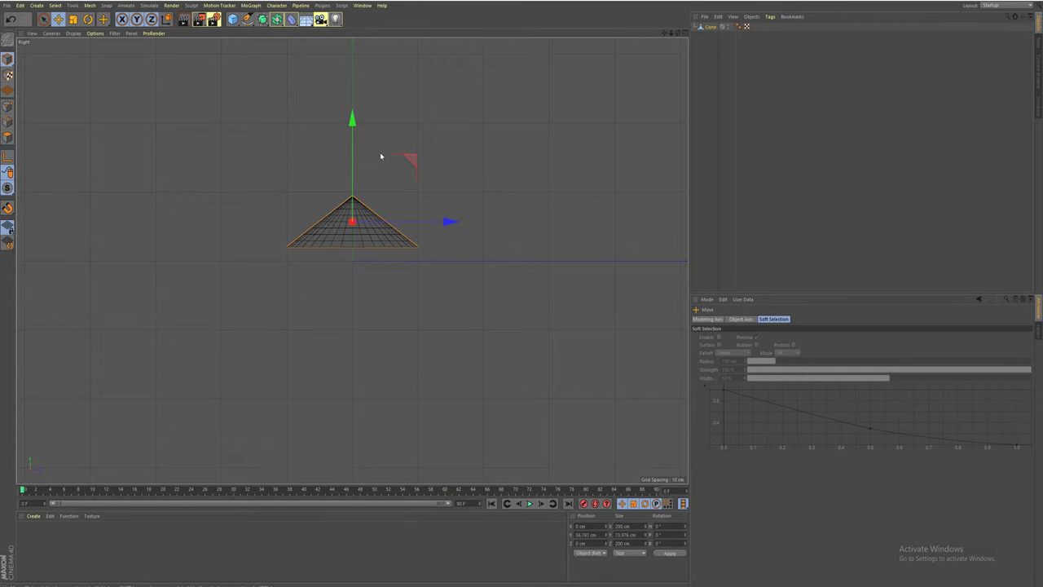
left_click_drag(355, 130, 353, 143)
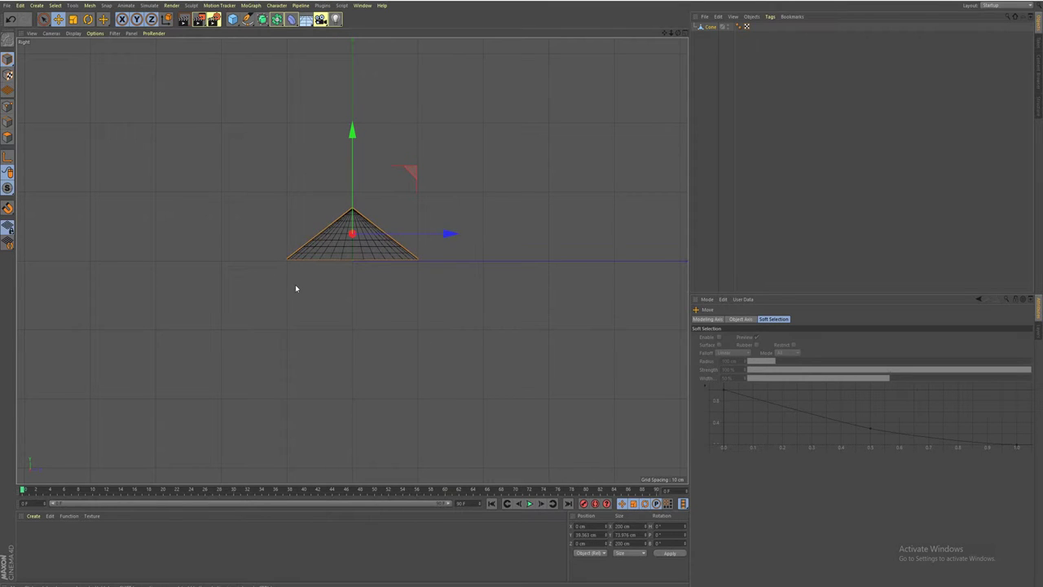
Stretch the cone slightly taller to roughly 79 cm high.
left_click(73, 19)
left_click_drag(352, 130, 352, 125)
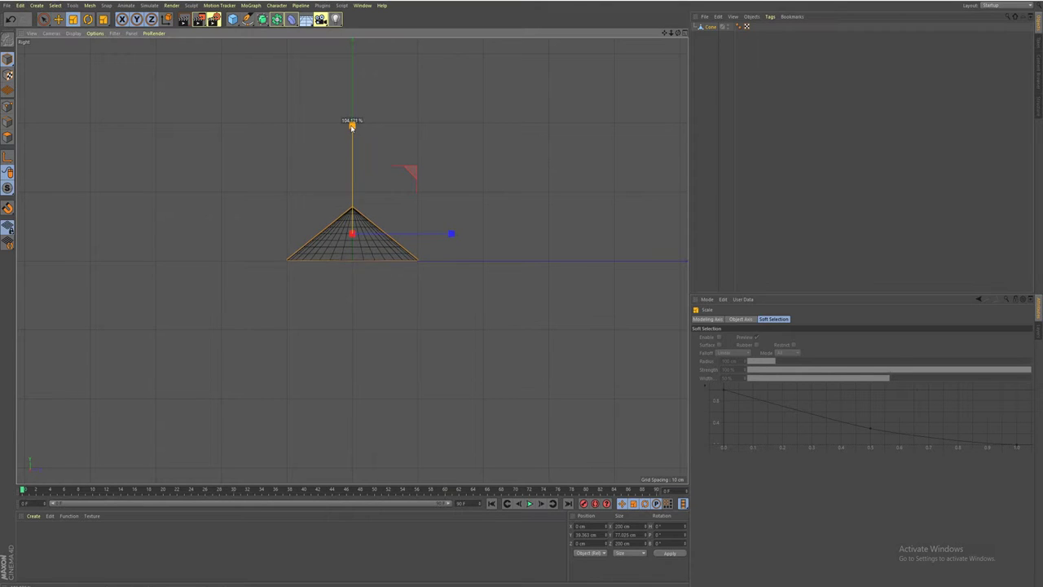
middle_click(310, 264)
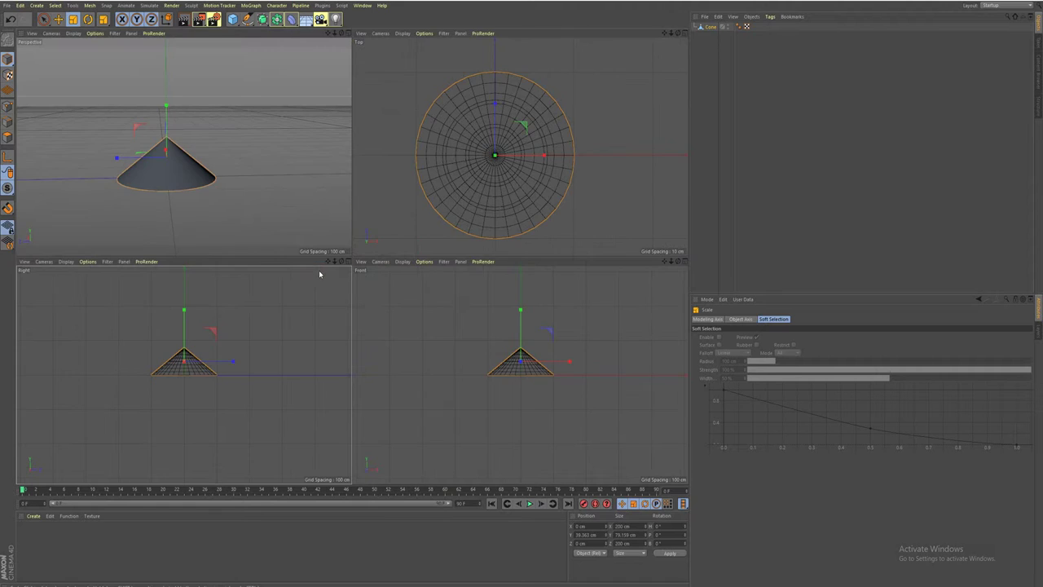
middle_click(241, 215)
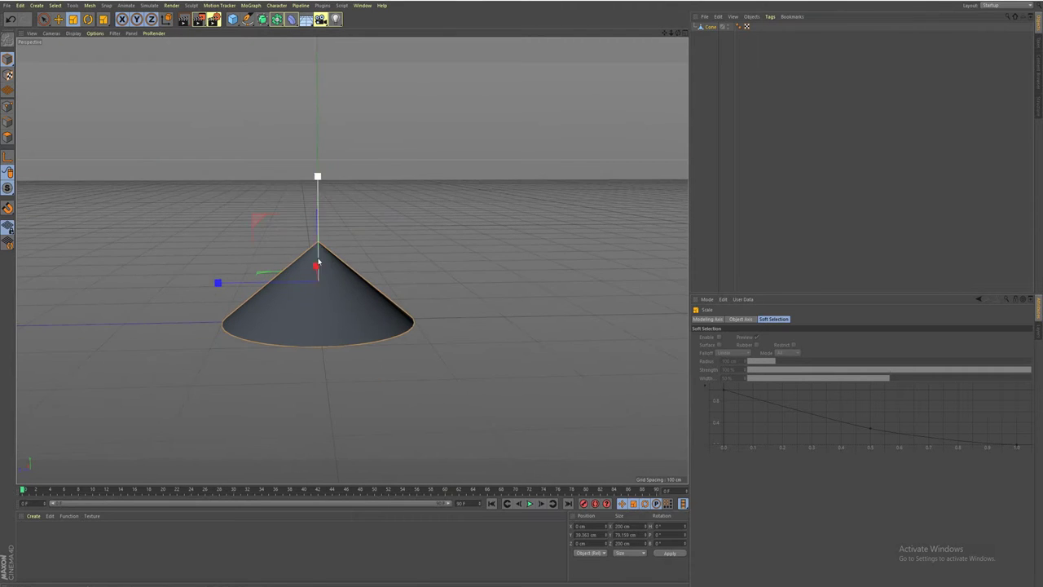
mouse_move(261, 244)
left_mouse_down("alt")
mouse_move(291, 331)
mouse_move(318, 286)
left_mouse_up("alt")
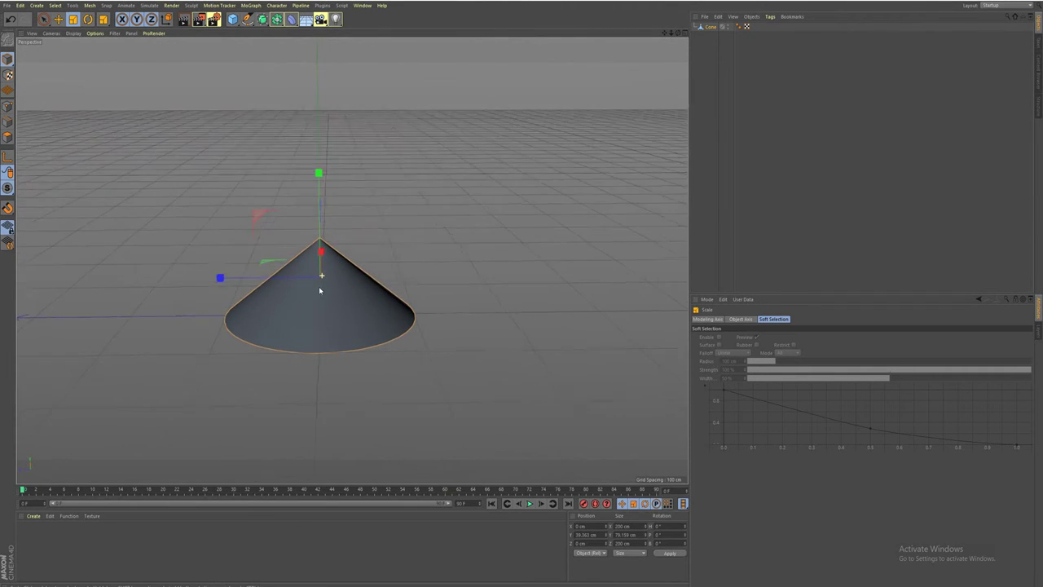
left_click(73, 34)
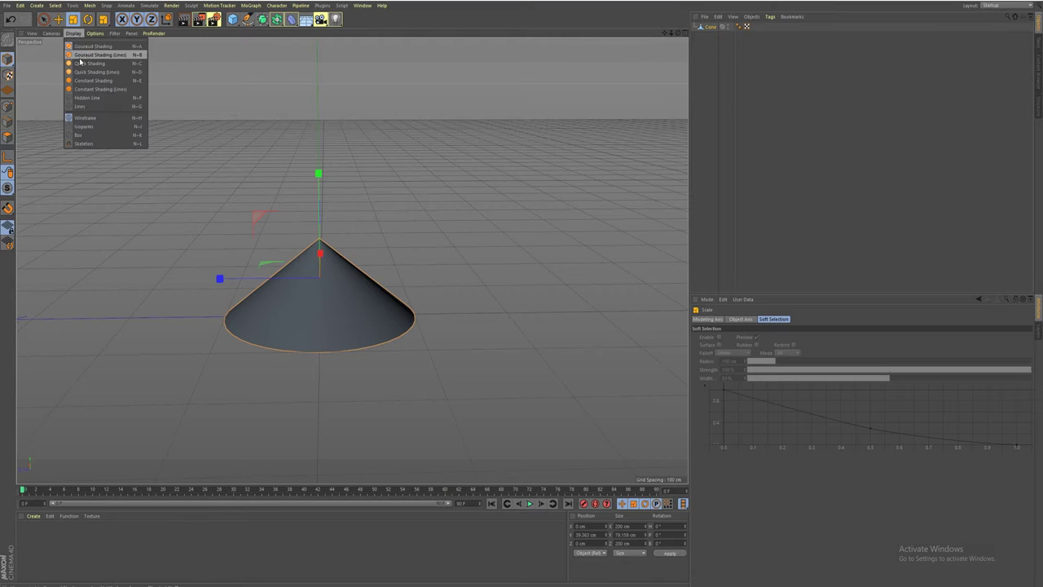
Show mesh lines, switch to Points mode and choose Rectangle Selection.
left_click(70, 60)
mouse_move(208, 364)
left_mouse_down("alt")
mouse_move(209, 238)
mouse_move(217, 254)
left_mouse_up("alt")
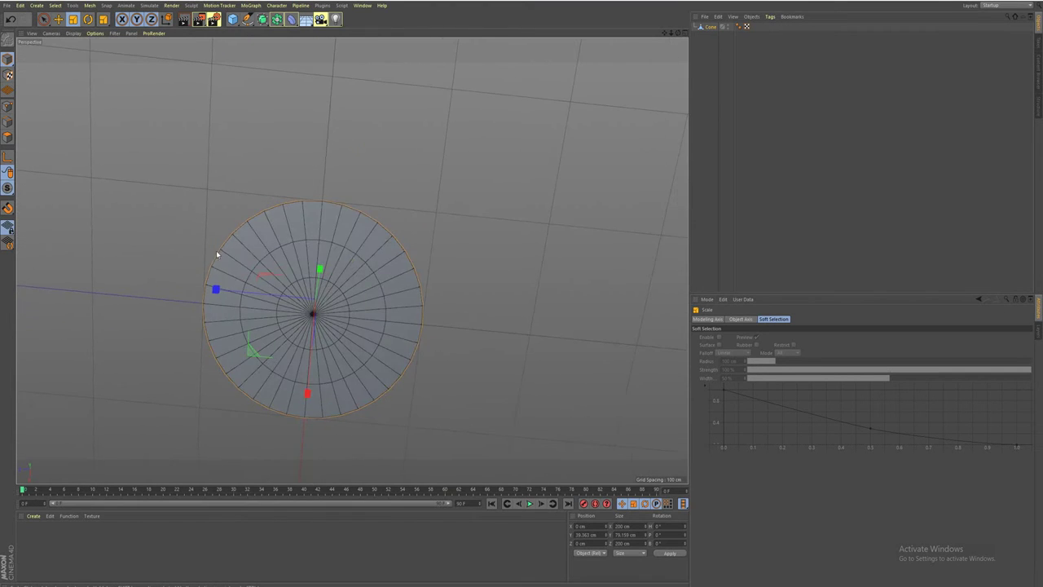
left_click(7, 107)
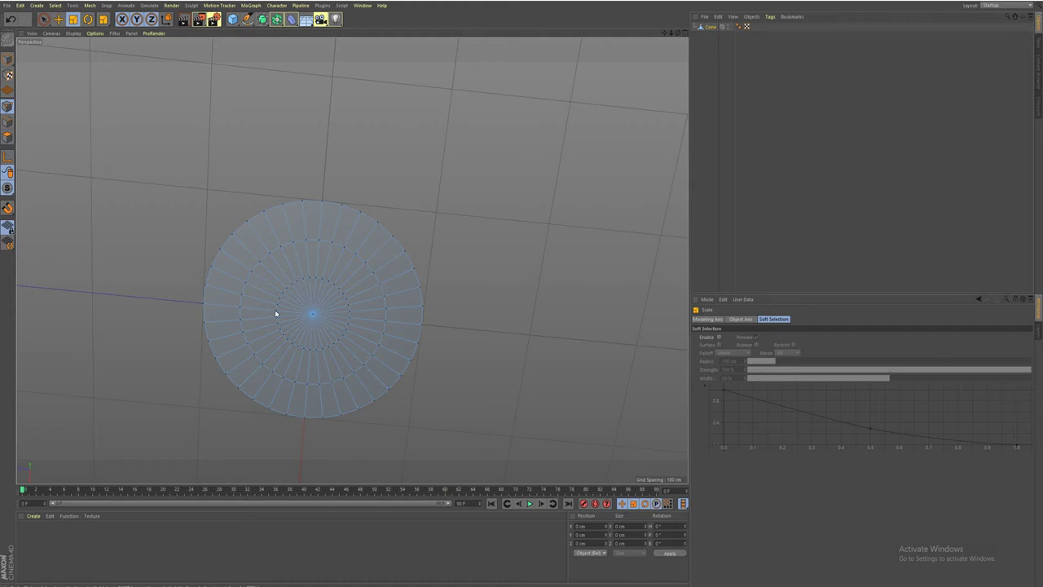
left_click(44, 19)
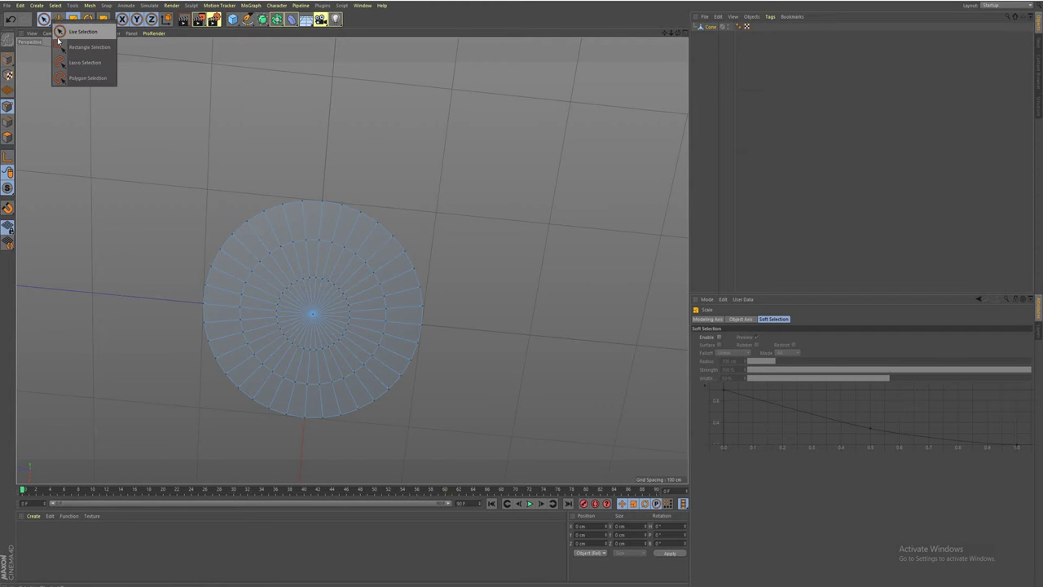
left_click(81, 44)
Trial-select rings of base and tip points, then deselect them all.
left_click_drag(320, 267, 355, 352)
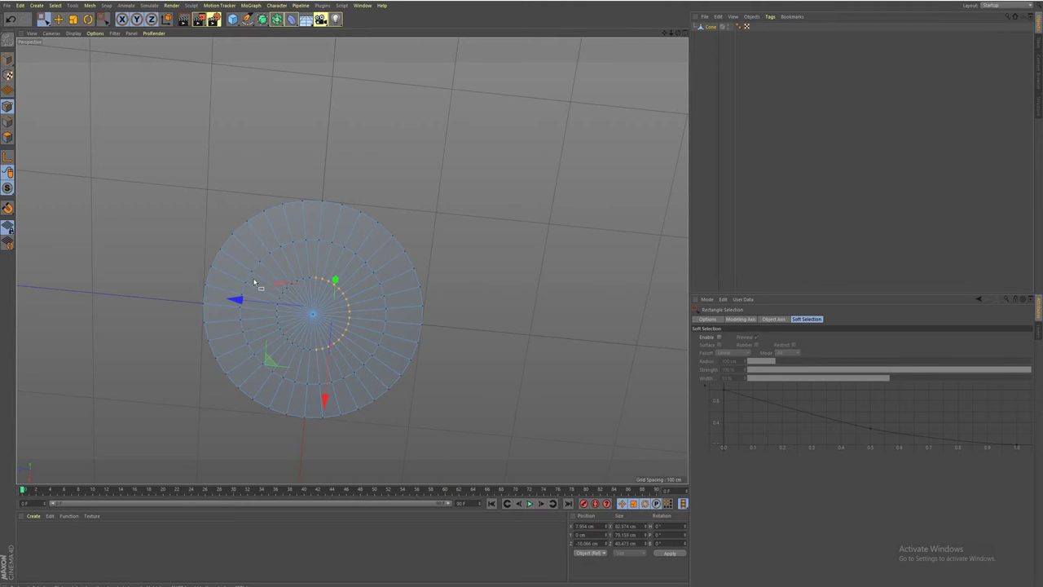
left_click_drag(251, 281, 355, 351)
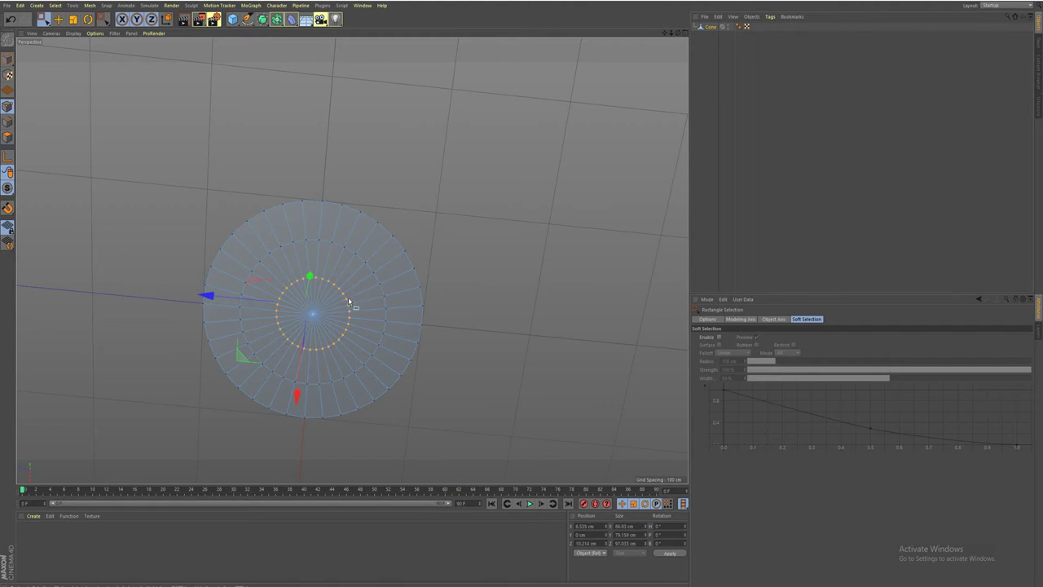
mouse_move(334, 297)
left_mouse_down("alt")
mouse_move(344, 410)
mouse_move(367, 448)
mouse_move(422, 456)
left_mouse_up("alt")
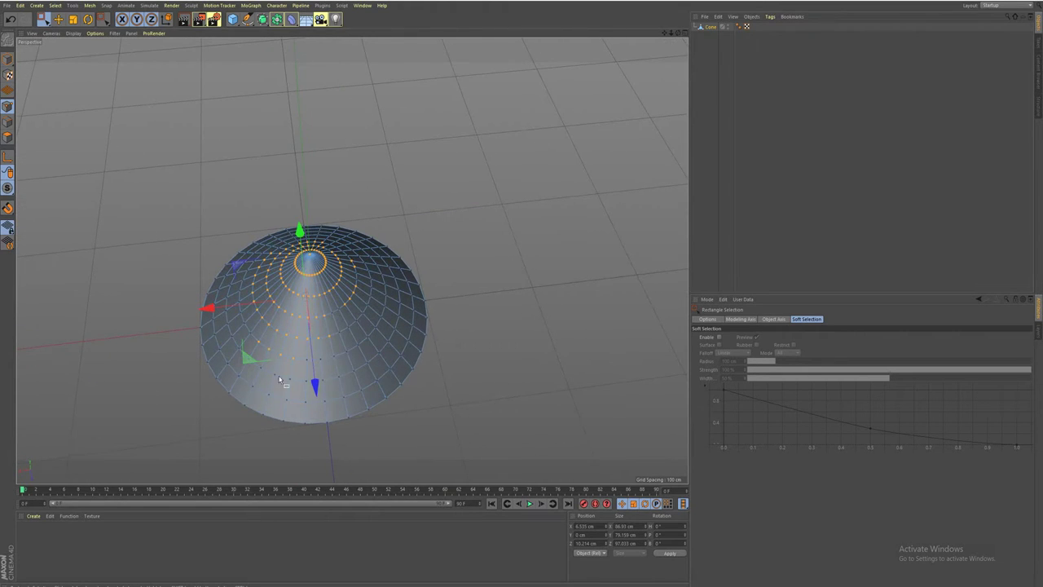
scroll(279, 380, "up", 2)
middle_click_drag(292, 352, 329, 368)
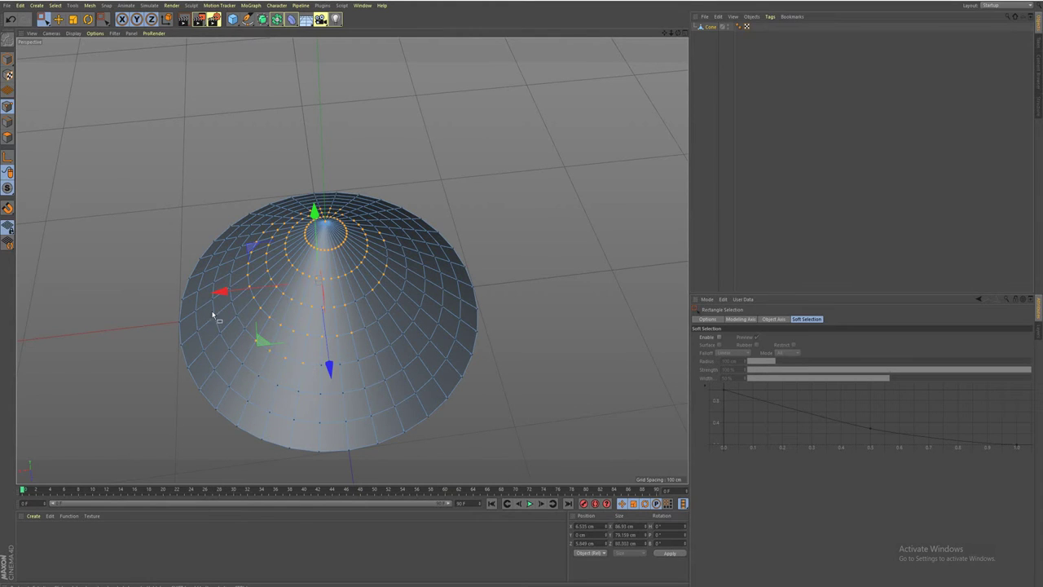
left_click_drag(379, 352, 262, 184)
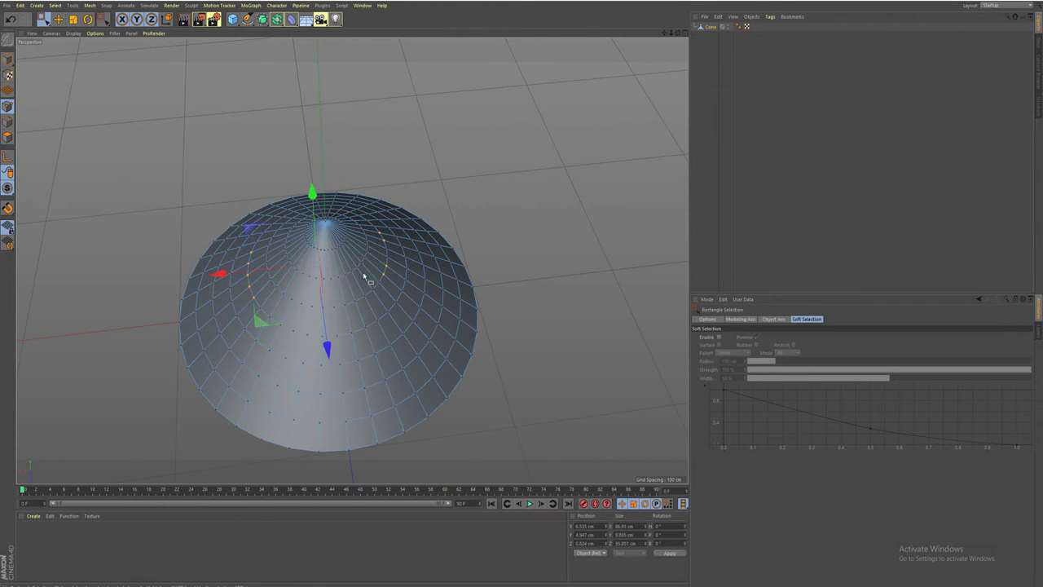
left_click_drag(383, 259, 355, 232, "ctrl")
left_click_drag(282, 321, 233, 222, "ctrl")
mouse_move(320, 416)
left_mouse_down("alt")
mouse_move(286, 240)
mouse_move(308, 277)
left_mouse_up("alt")
mouse_move(428, 357)
left_mouse_down("alt")
mouse_move(346, 262)
mouse_move(368, 317)
mouse_move(398, 226)
mouse_move(337, 202)
left_mouse_up("alt")
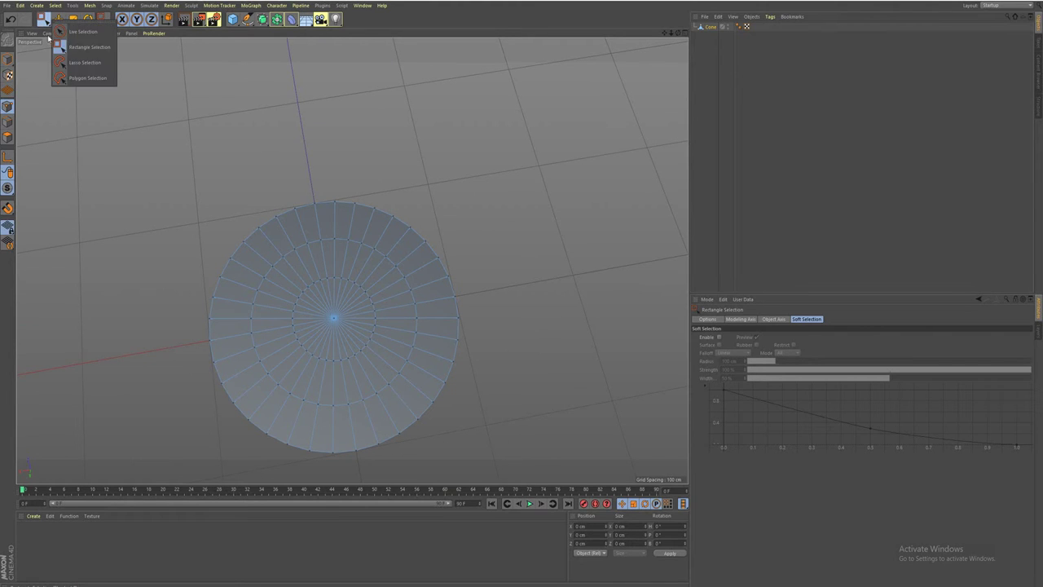
Box-select a ring of base points, then undo that selection.
left_click_drag(42, 23, 74, 44)
left_click_drag(308, 260, 361, 398)
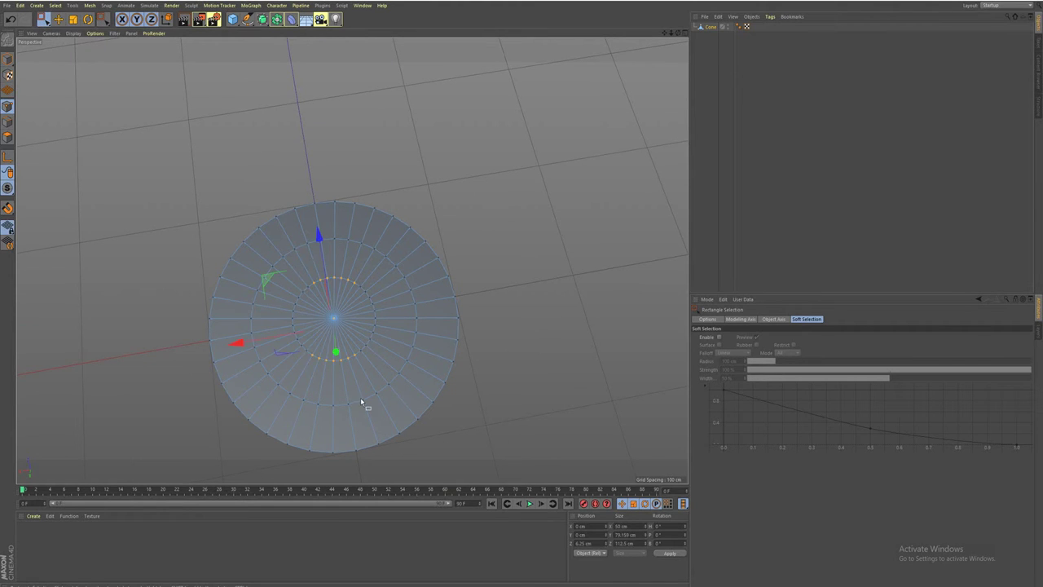
key("ctrl+z")
Bring up the Options tab of the selection tool's attributes.
left_click(769, 319)
left_click(739, 322)
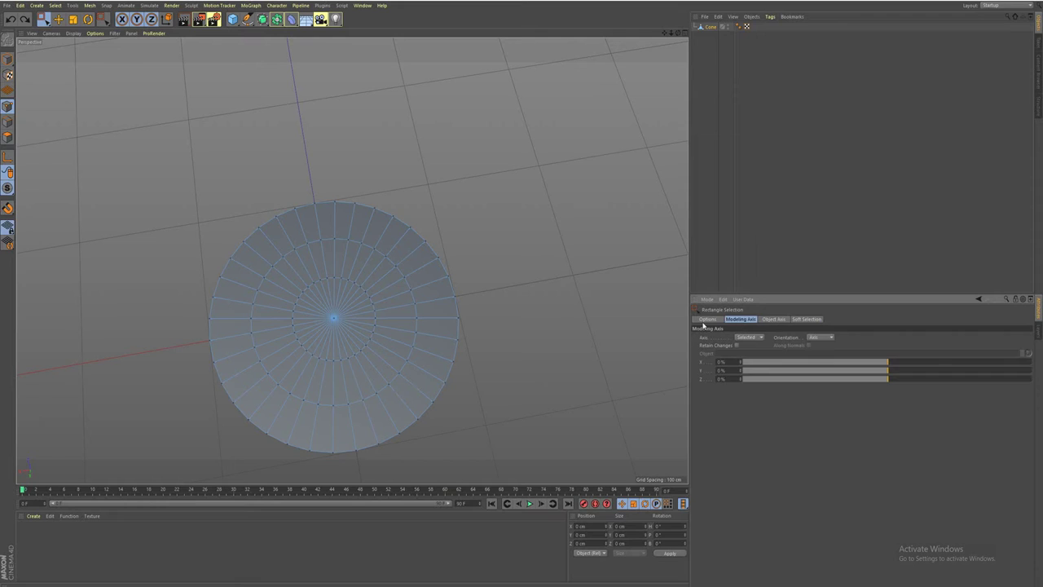
left_click(699, 318)
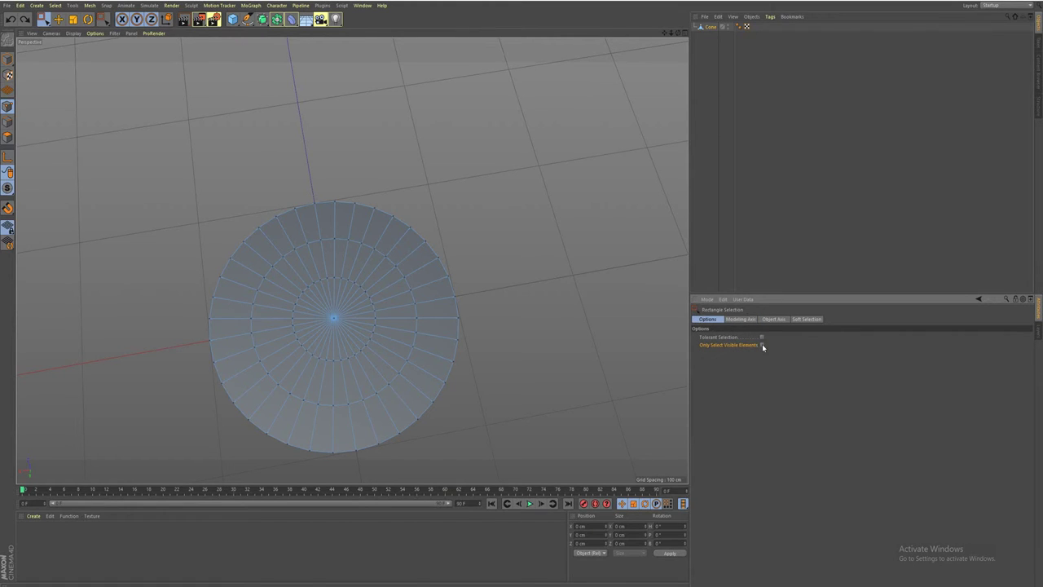
Box-select the inner ring at the base's centre and raise it upward.
left_click_drag(281, 272, 386, 371)
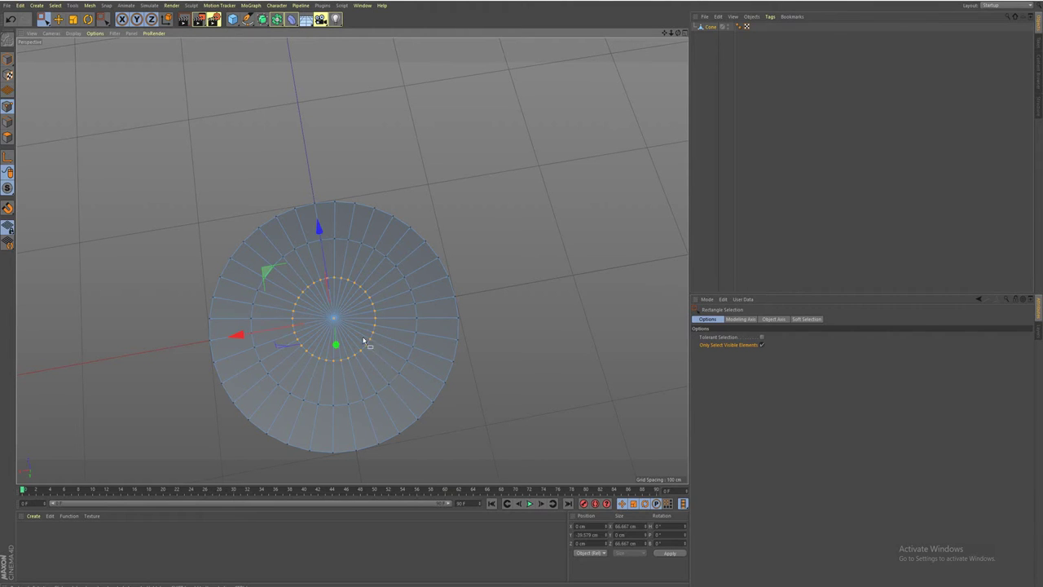
mouse_move(364, 298)
left_mouse_down("alt")
mouse_move(342, 454)
mouse_move(331, 329)
mouse_move(322, 443)
left_mouse_up("alt")
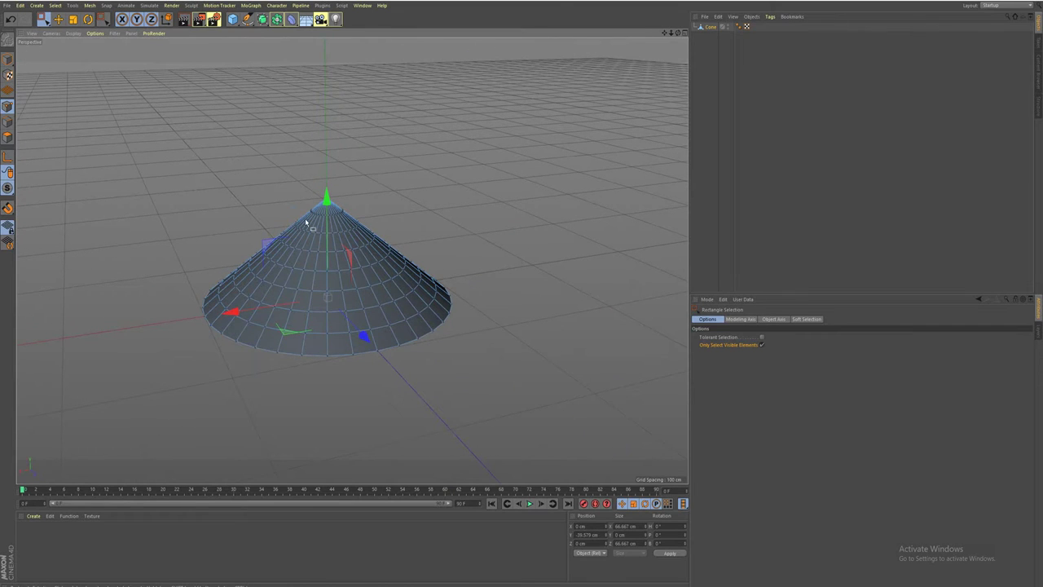
mouse_move(307, 222)
left_mouse_down()
mouse_move(326, 272)
mouse_move(307, 174)
mouse_move(314, 325)
mouse_move(277, 332)
left_mouse_up()
mouse_move(359, 358)
left_mouse_down("alt")
mouse_move(356, 396)
mouse_move(344, 282)
mouse_move(344, 350)
mouse_move(357, 350)
left_mouse_up("alt")
scroll(358, 349, "up", 2)
scroll(363, 345, "up", 3)
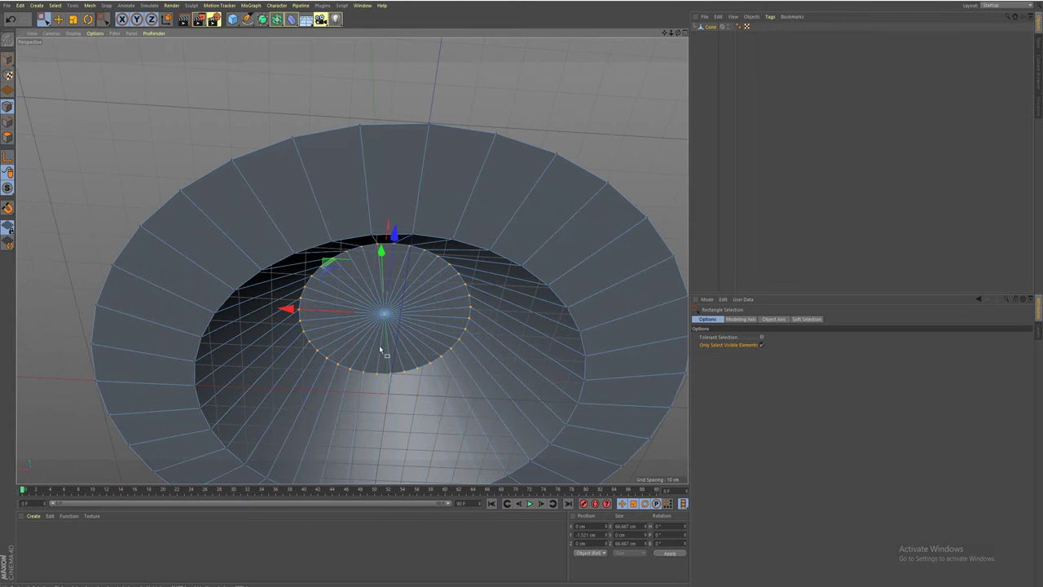
Select the innermost centre ring, lift it upward, and check the hollow from below.
mouse_move(350, 288)
left_mouse_down()
mouse_move(411, 336)
mouse_move(400, 341)
mouse_move(399, 371)
left_mouse_up()
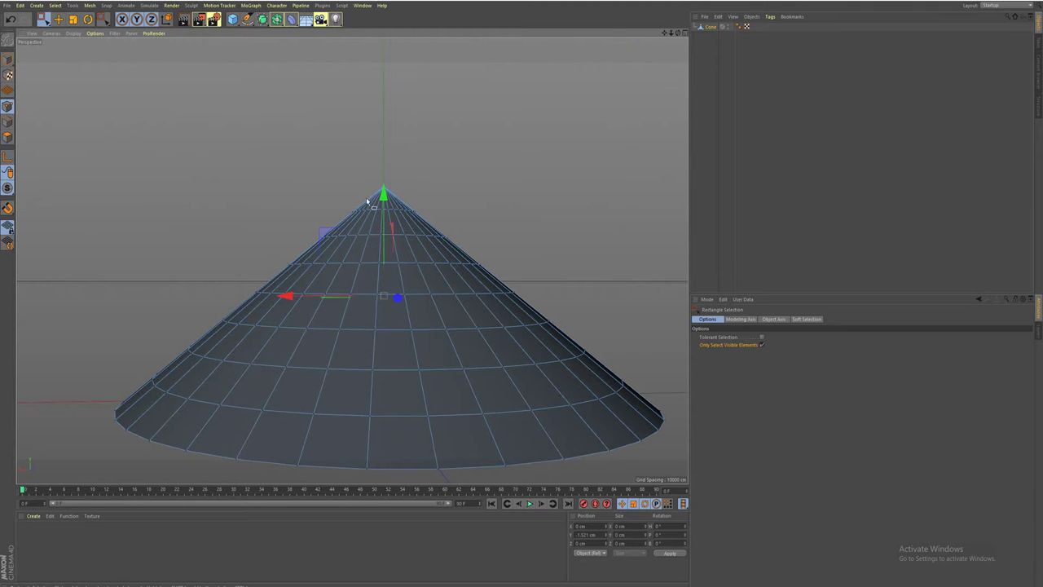
left_click_drag(382, 197, 381, 145)
mouse_move(319, 375)
left_mouse_down("alt")
mouse_move(310, 233)
mouse_move(361, 315)
mouse_move(361, 337)
mouse_move(398, 356)
mouse_move(351, 261)
mouse_move(305, 264)
mouse_move(343, 332)
left_mouse_up("alt")
scroll(383, 349, "up", 3)
scroll(398, 358, "up", 3)
scroll(338, 249, "up", 3)
scroll(337, 248, "down", 3)
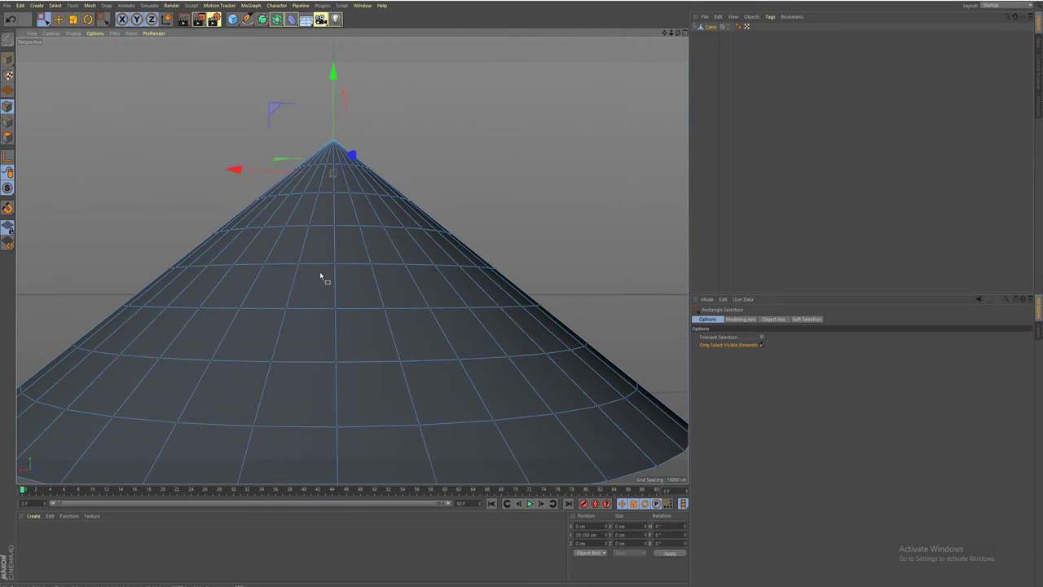
left_click_drag(319, 271, 305, 158, "alt")
scroll(296, 193, "down", 2)
scroll(296, 194, "down", 2)
Gather the underside's inner point ring into the selection, raised to about 3.252 cm.
mouse_move(296, 194)
left_mouse_down("alt")
mouse_move(264, 299)
mouse_move(333, 306)
mouse_move(337, 329)
mouse_move(319, 233)
mouse_move(296, 238)
left_mouse_up("alt")
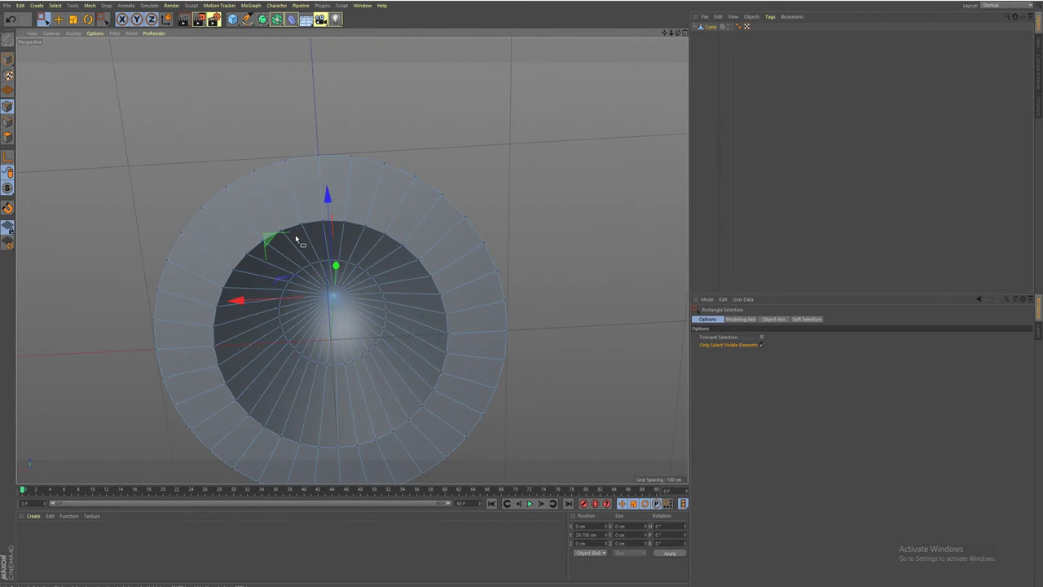
mouse_move(283, 201)
left_mouse_down()
mouse_move(349, 233)
mouse_move(451, 372)
mouse_move(447, 428)
left_mouse_up()
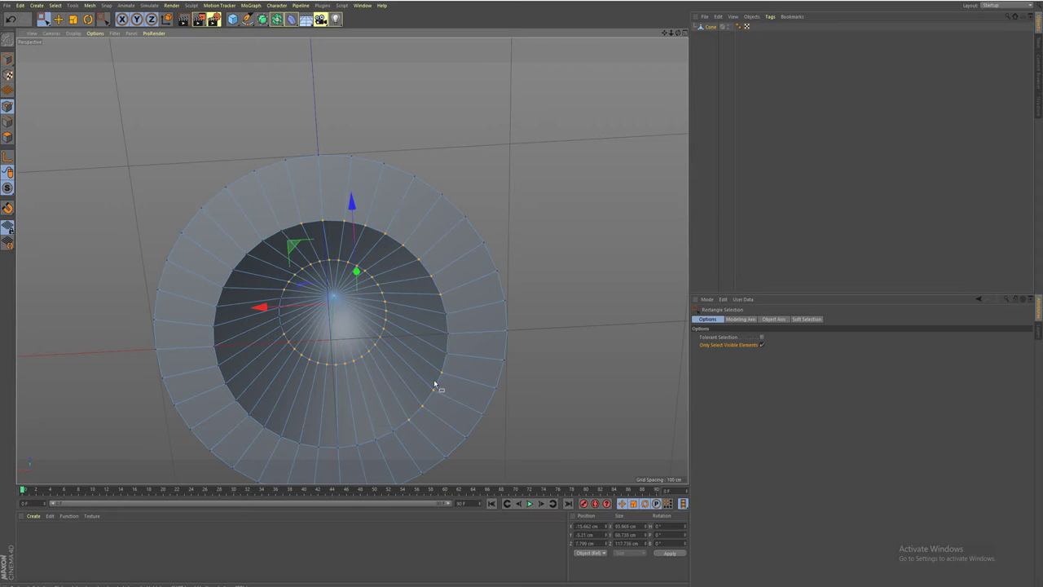
mouse_move(449, 372)
left_mouse_down("alt")
mouse_move(431, 314)
mouse_move(464, 400)
mouse_move(427, 289)
left_mouse_up("alt")
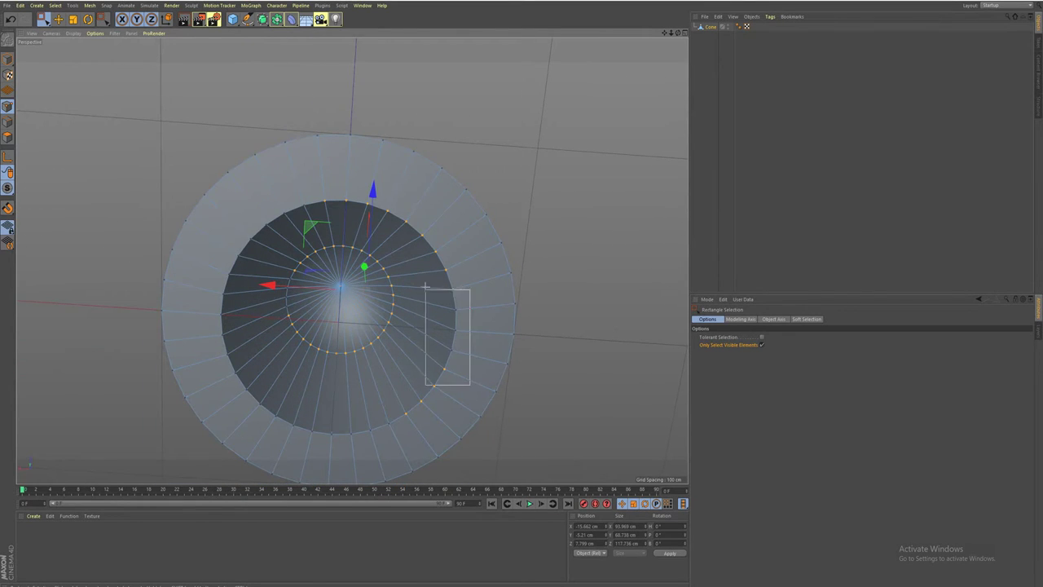
mouse_move(422, 433)
left_mouse_down("shift")
mouse_move(315, 401)
mouse_move(358, 425)
mouse_move(246, 384)
mouse_move(269, 402)
mouse_move(221, 281)
mouse_move(233, 290)
mouse_move(233, 268)
left_mouse_up("shift")
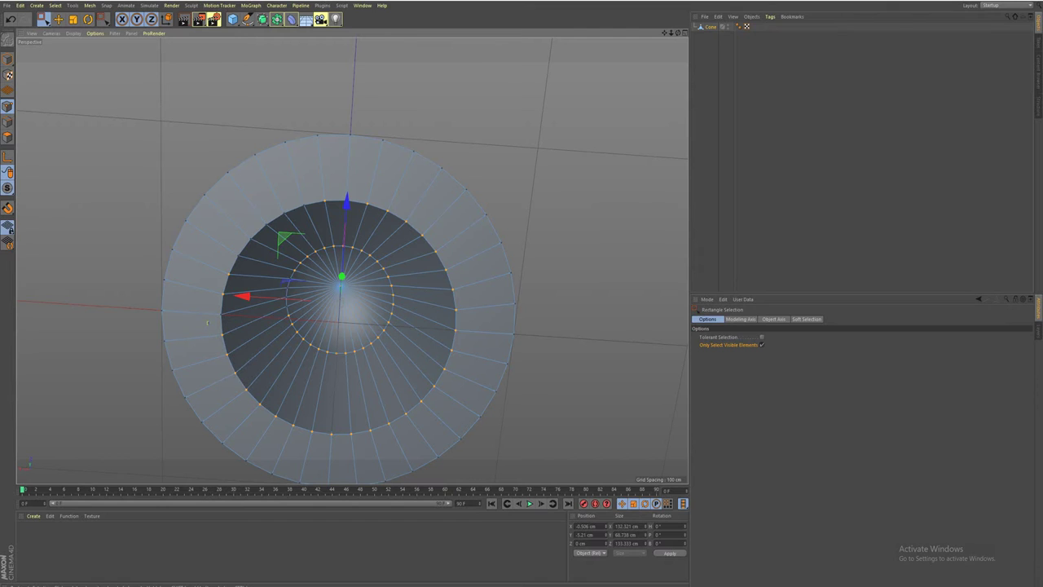
scroll(241, 261, "up", 2)
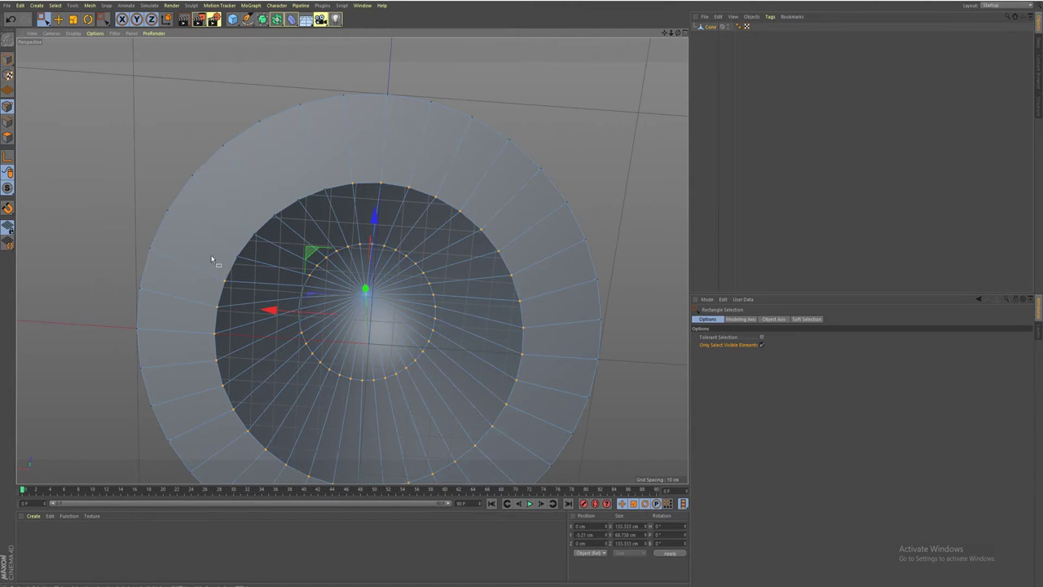
mouse_move(269, 238)
left_mouse_down()
mouse_move(287, 229)
mouse_move(256, 245)
mouse_move(346, 184)
left_mouse_up()
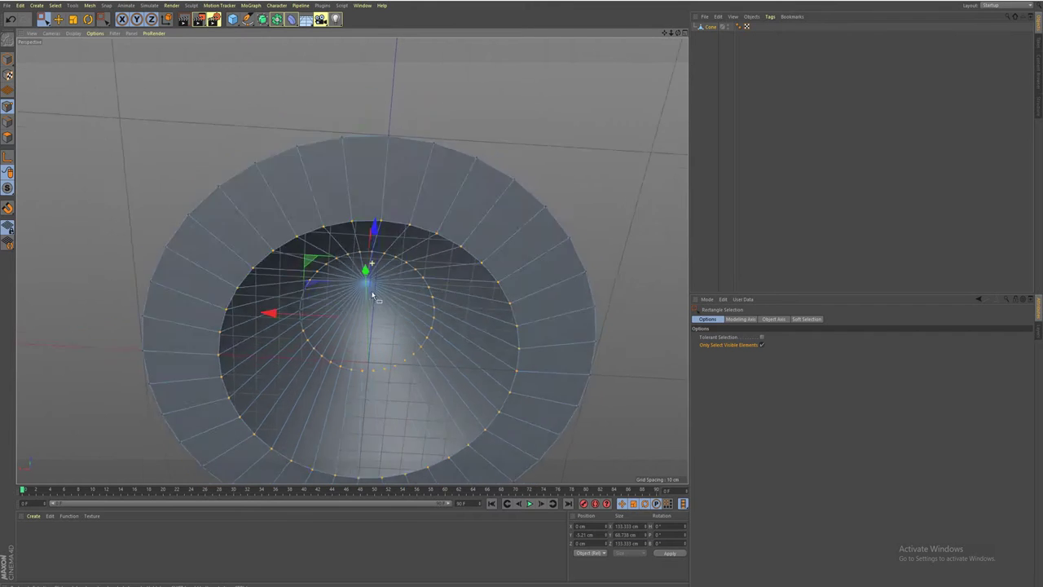
left_click_drag(362, 248, 368, 184, "alt")
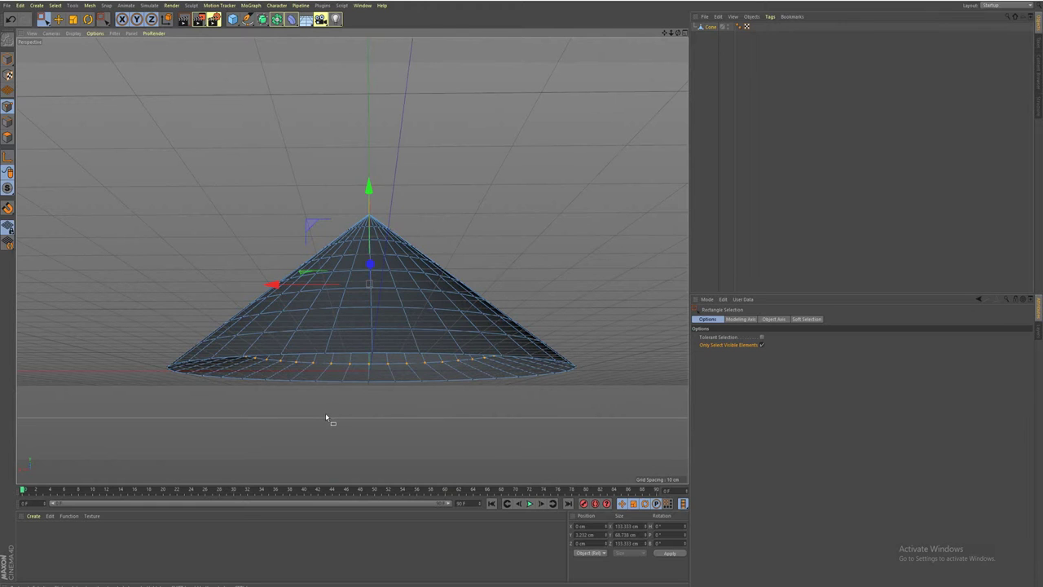
Reselect the underside point ring and raise it by about 4 cm.
mouse_move(326, 418)
left_mouse_down("alt")
mouse_move(299, 340)
mouse_move(272, 340)
mouse_move(260, 363)
left_mouse_up("alt")
key("ctrl+z")
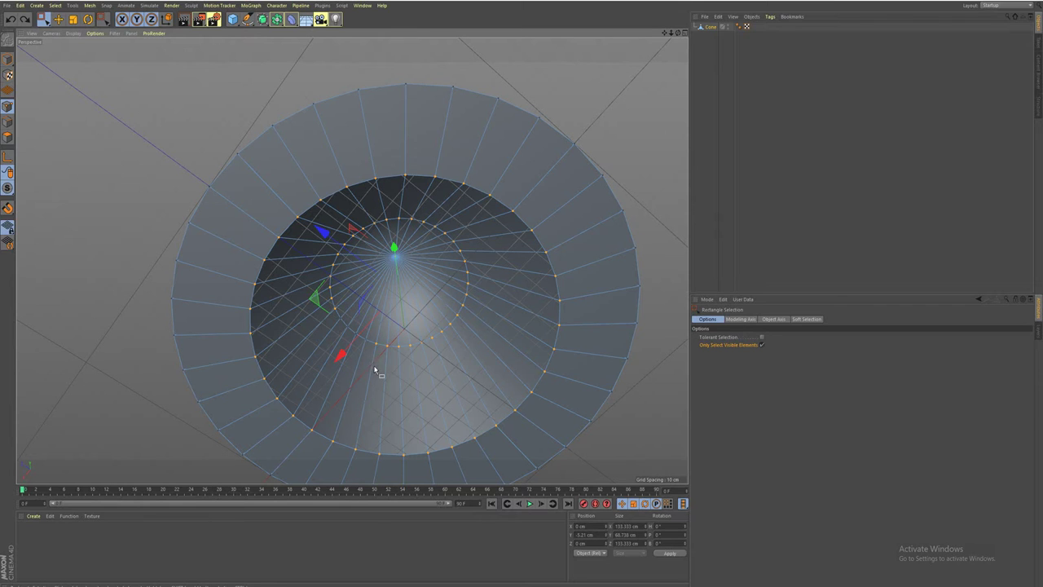
left_click_drag(374, 371, 319, 303)
left_click_drag(386, 294, 384, 382, "alt")
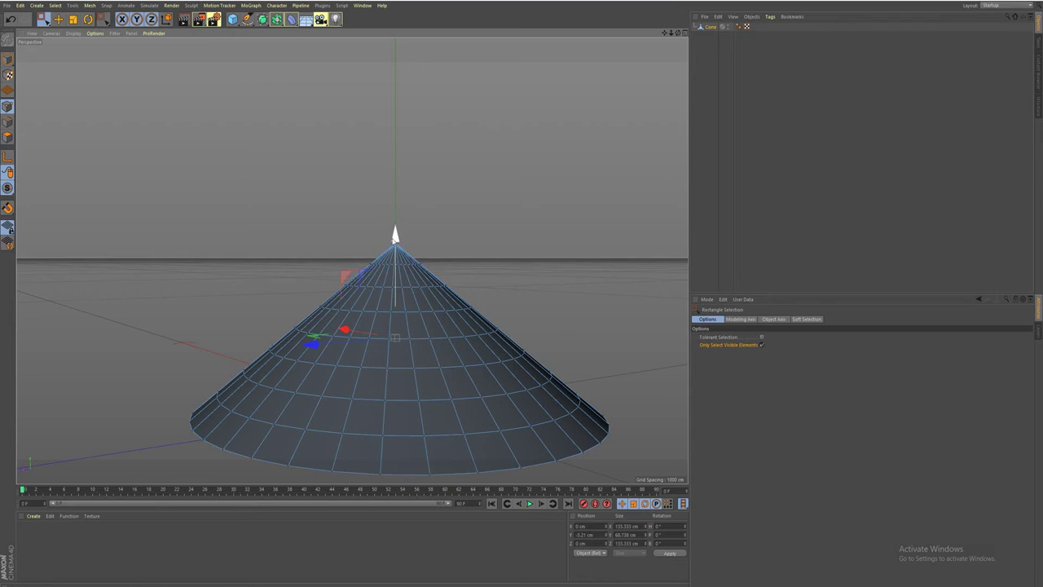
left_click_drag(396, 235, 395, 204)
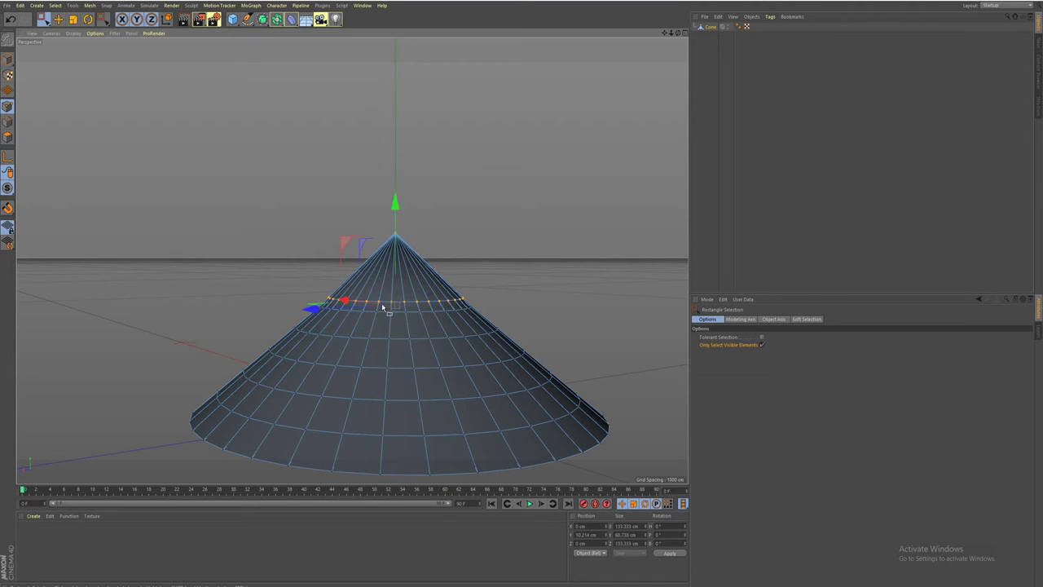
key("ctrl+z")
left_click_drag(395, 233, 394, 225)
Select further inner points and raise them about 9 cm, to roughly 10.475 cm.
mouse_move(356, 386)
left_mouse_down("alt")
mouse_move(340, 318)
mouse_move(314, 279)
left_mouse_up("alt")
scroll(314, 279, "up", 2)
scroll(314, 279, "up", 2)
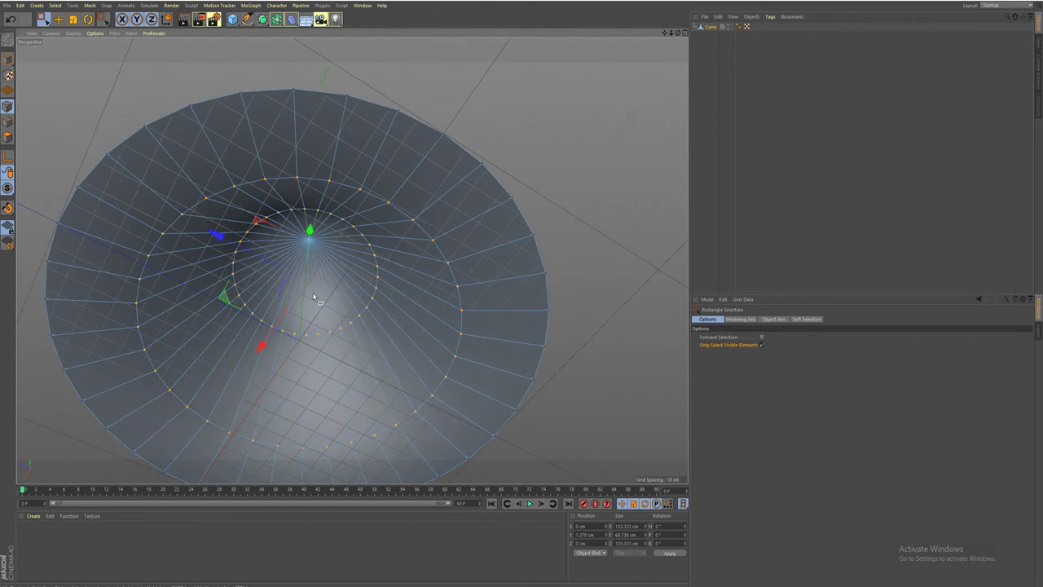
left_click_drag(341, 357, 213, 236)
left_click_drag(390, 355, 318, 226)
left_click_drag(321, 263, 287, 261, "alt")
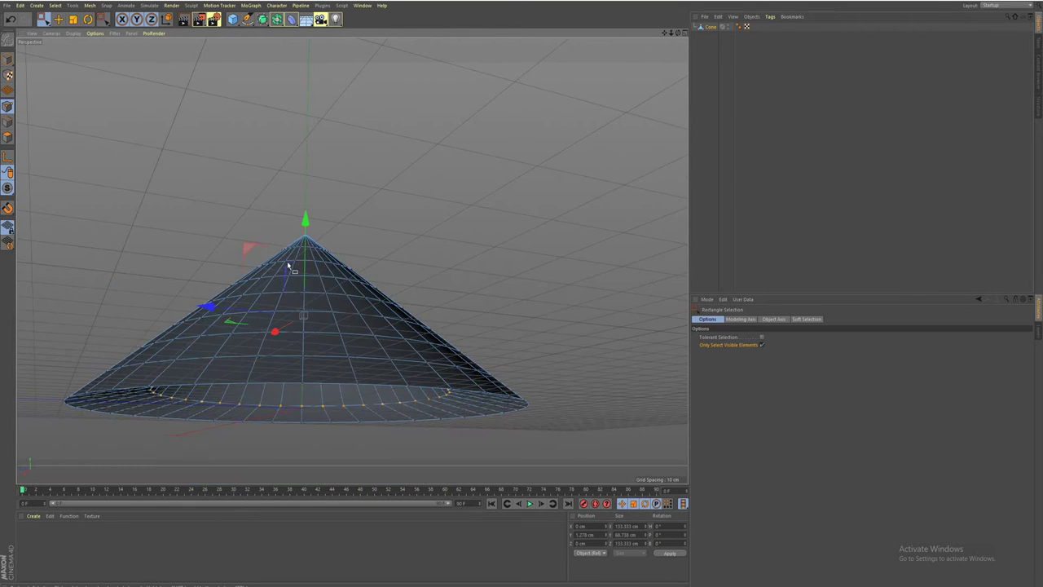
left_click_drag(306, 218, 306, 199)
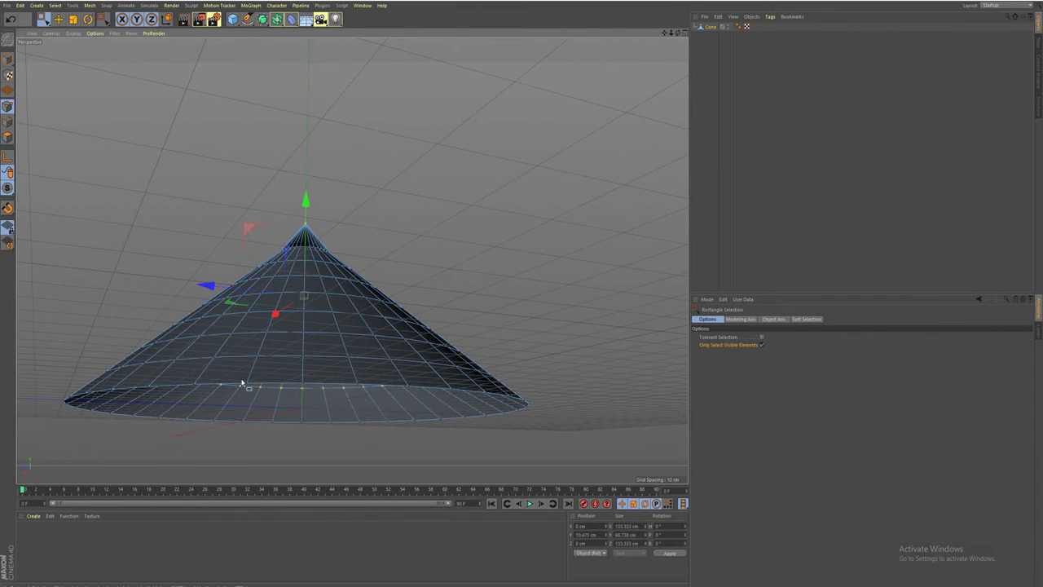
mouse_move(221, 403)
left_mouse_down("alt")
mouse_move(149, 392)
mouse_move(126, 356)
mouse_move(291, 365)
mouse_move(298, 353)
mouse_move(315, 400)
mouse_move(368, 380)
mouse_move(322, 312)
mouse_move(305, 384)
mouse_move(311, 410)
left_mouse_up("alt")
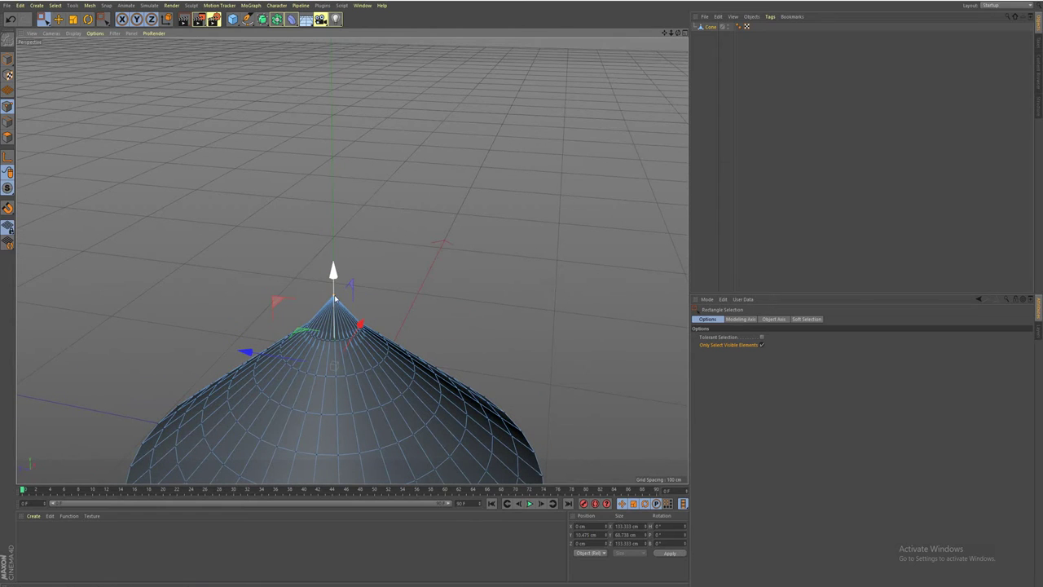
Select the cone's apex point and pull it down to about 16 cm on Y.
left_click_drag(355, 371, 312, 258, "alt")
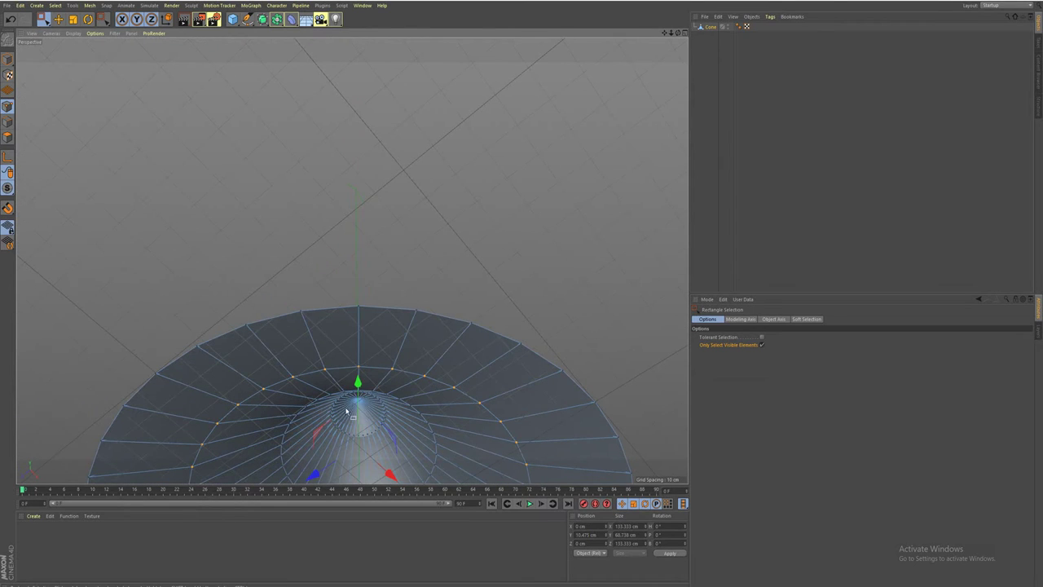
mouse_move(319, 438)
left_mouse_down()
mouse_move(399, 400)
mouse_move(363, 381)
mouse_move(364, 413)
mouse_move(391, 412)
mouse_move(362, 471)
left_mouse_up()
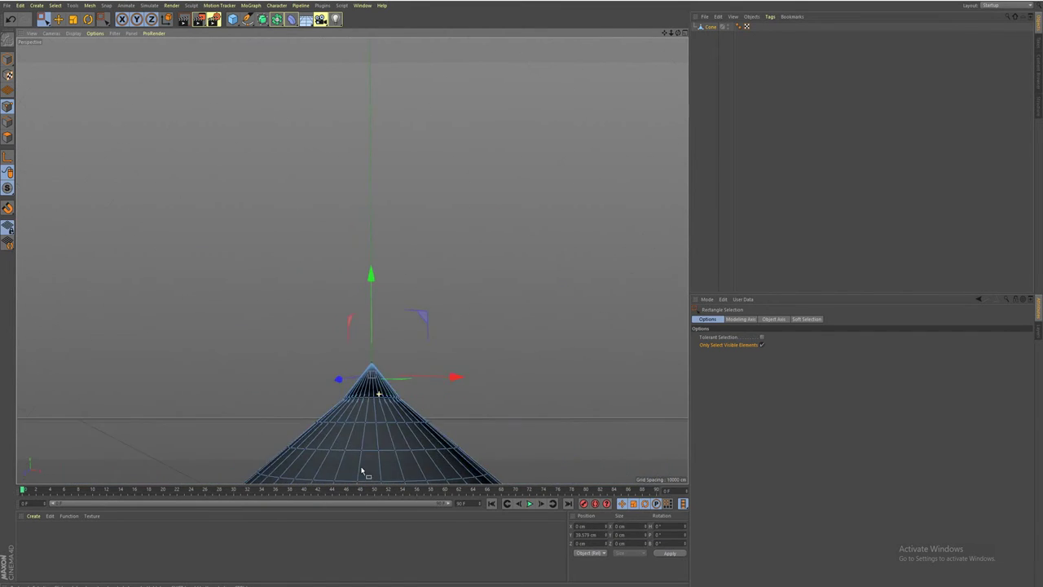
left_click_drag(359, 295, 368, 208)
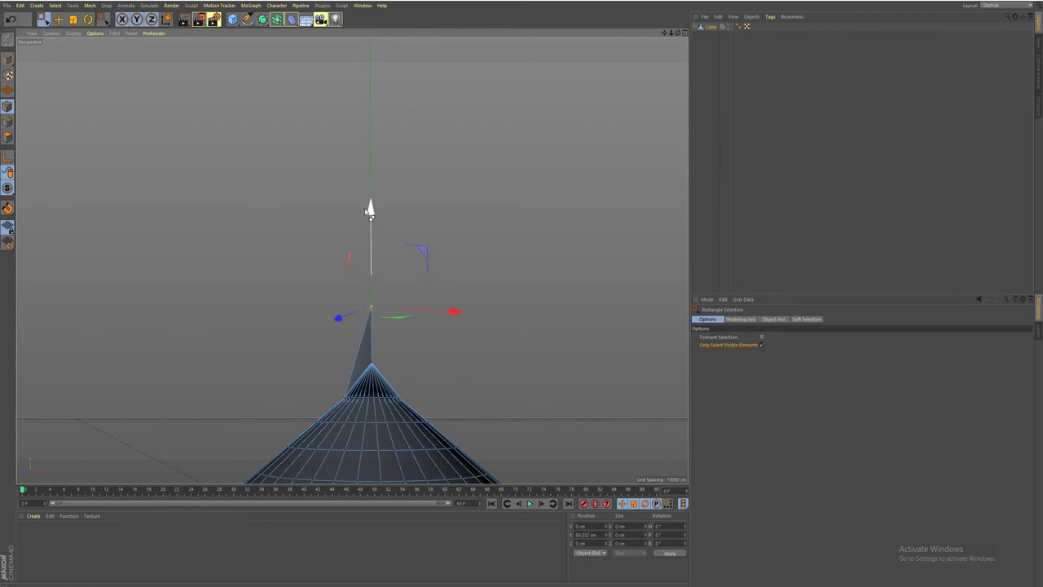
key("ctrl+z")
mouse_move(406, 327)
left_mouse_down("alt")
mouse_move(382, 432)
mouse_move(372, 374)
left_mouse_up("alt")
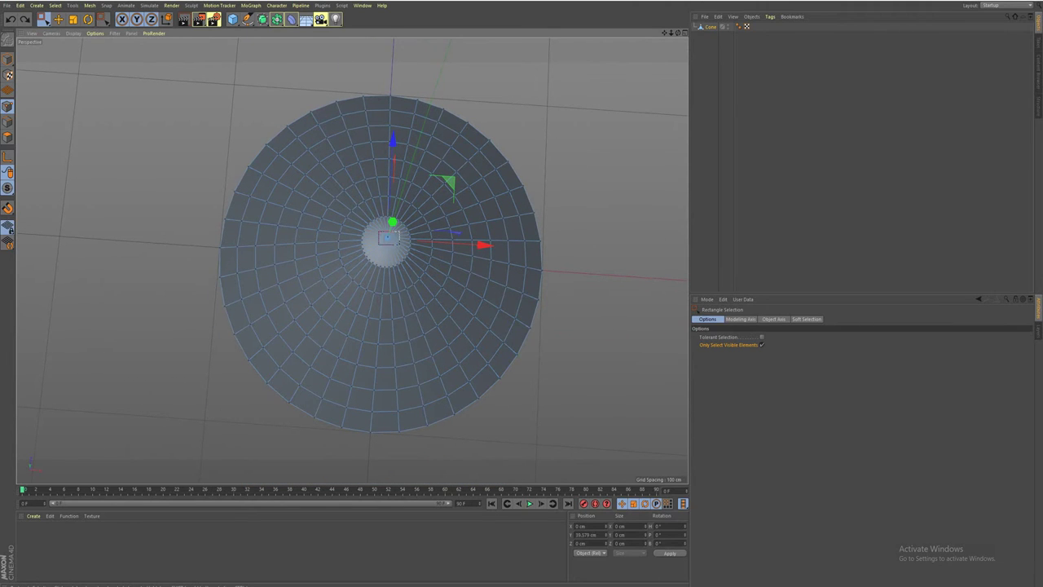
left_click(402, 261)
left_click_drag(392, 221, 390, 251)
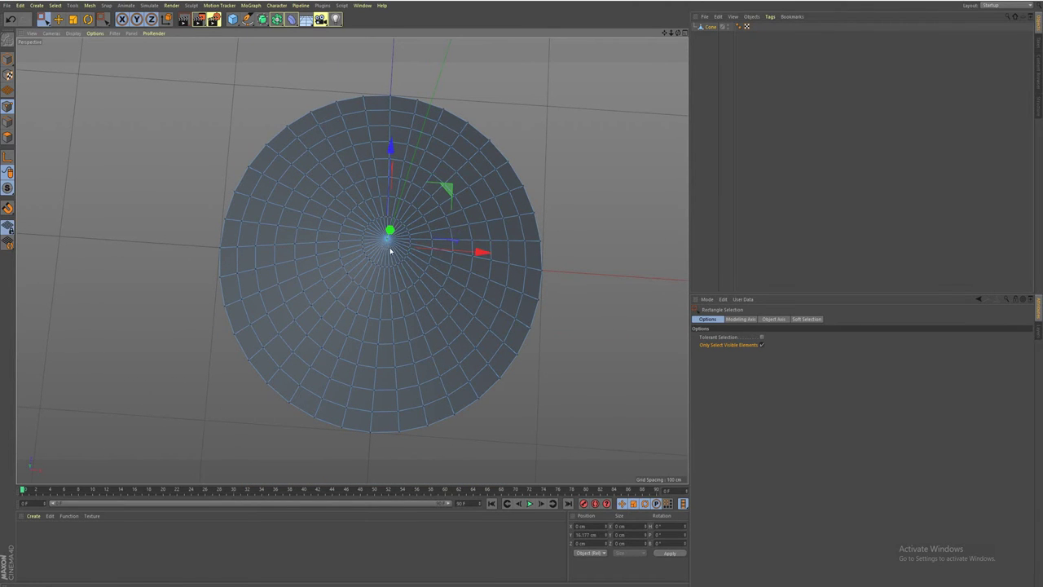
mouse_move(296, 425)
left_mouse_down("alt")
mouse_move(323, 335)
mouse_move(361, 415)
mouse_move(364, 367)
mouse_move(398, 342)
mouse_move(395, 277)
mouse_move(411, 361)
mouse_move(391, 400)
mouse_move(298, 406)
mouse_move(289, 417)
mouse_move(482, 421)
mouse_move(413, 438)
mouse_move(321, 426)
mouse_move(412, 399)
mouse_move(405, 377)
mouse_move(264, 453)
left_mouse_up("alt")
Add a new material, Mat, and start loading an image for its colour texture.
double_click(23, 533)
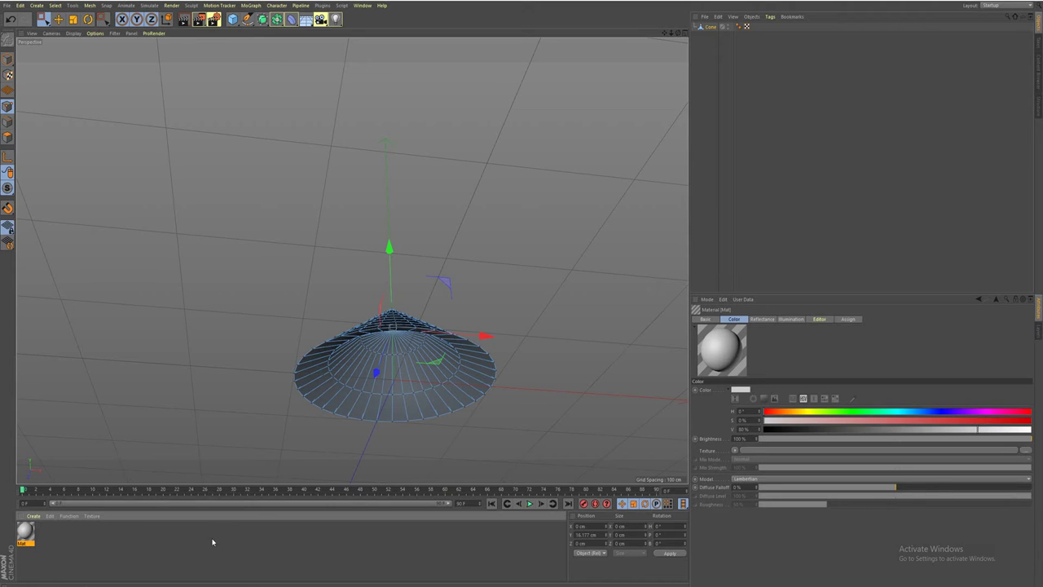
double_click(25, 531)
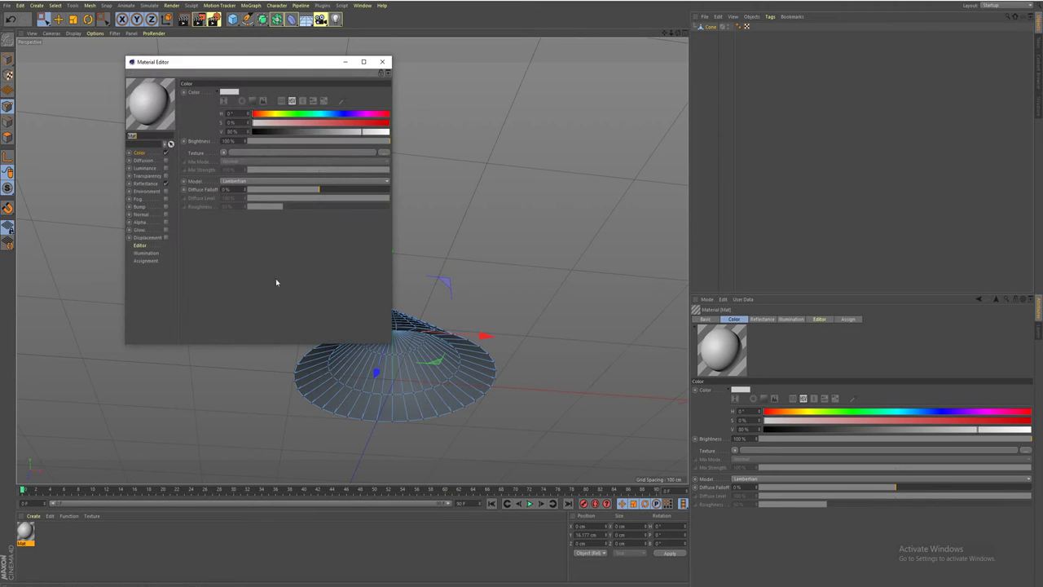
left_click(383, 154)
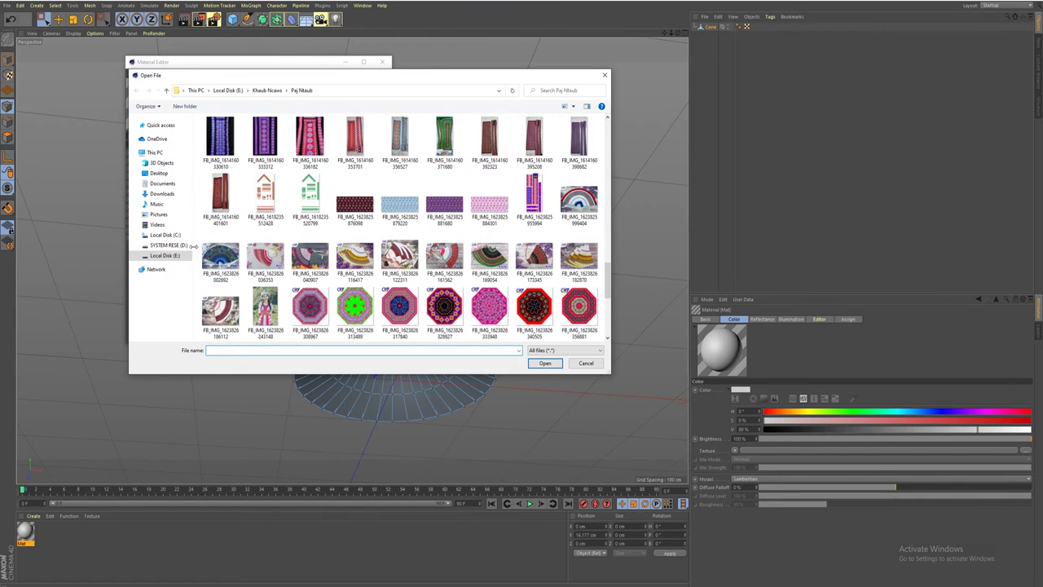
Browse the E: and D: drives into the Khoom Siv-tsev-qhov cos folder.
left_click(170, 256)
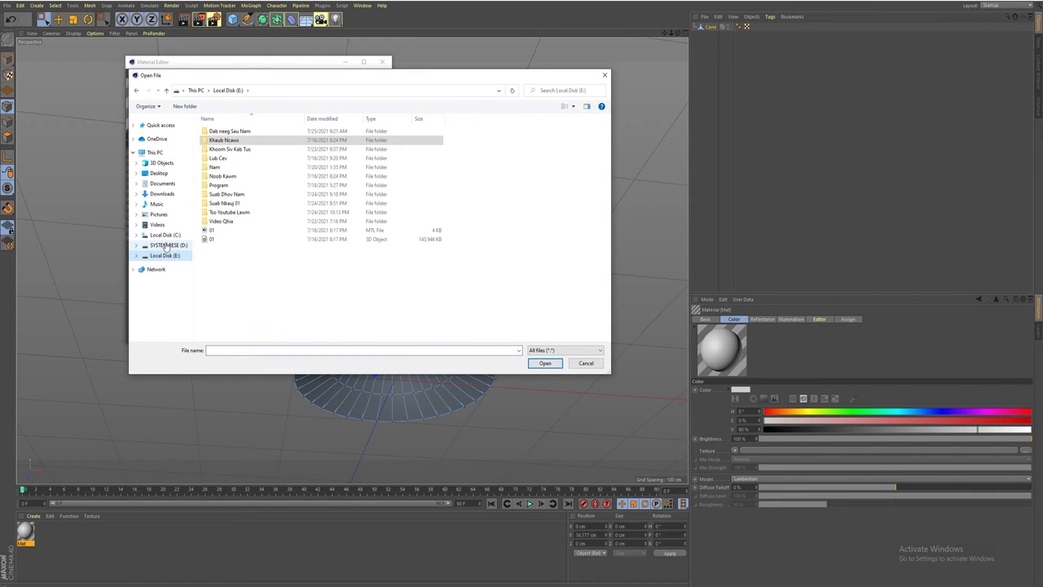
left_click(167, 245)
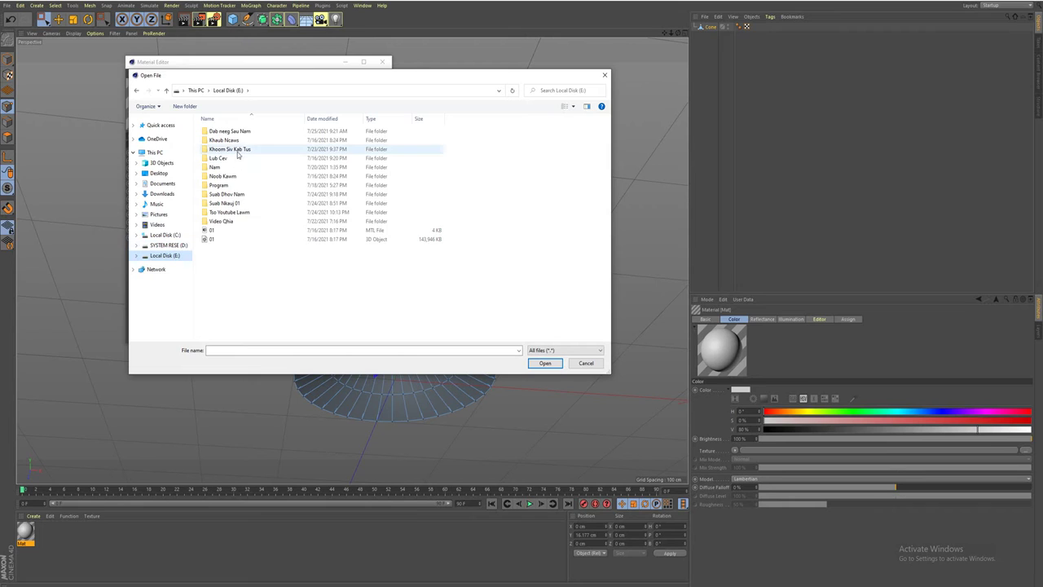
double_click(234, 149)
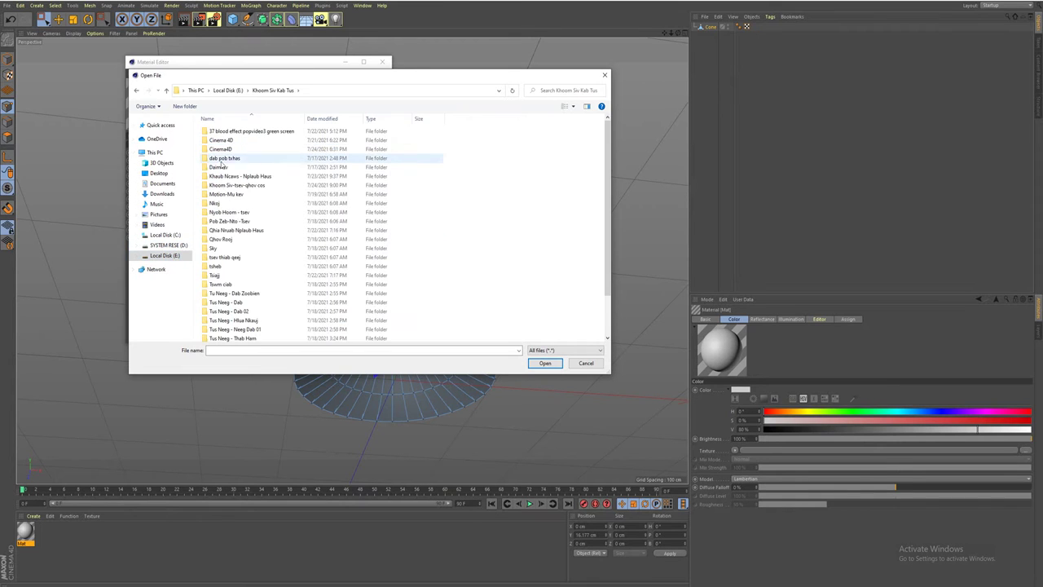
left_click(234, 187)
double_click(234, 186)
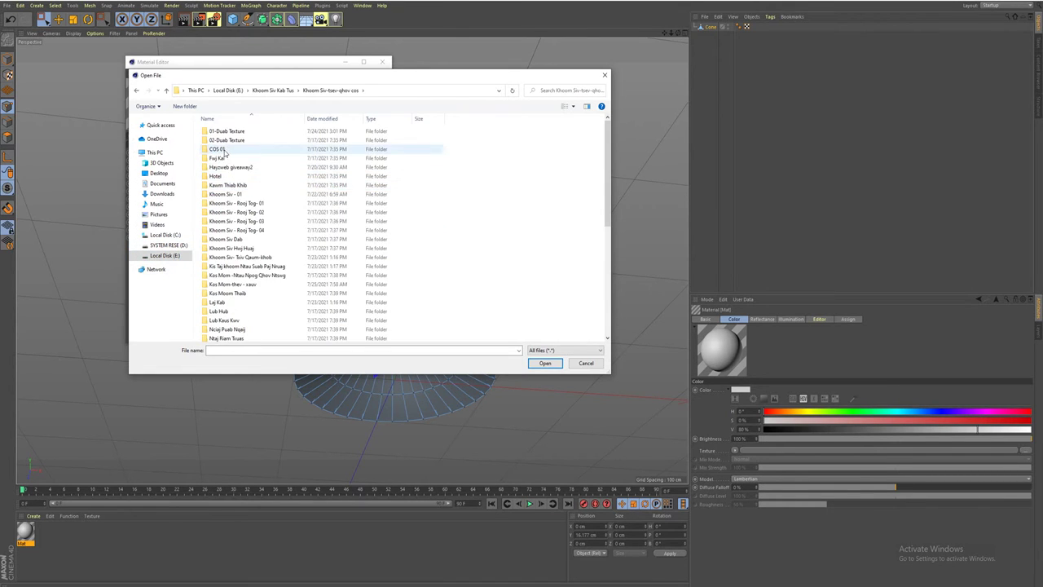
left_click(232, 141)
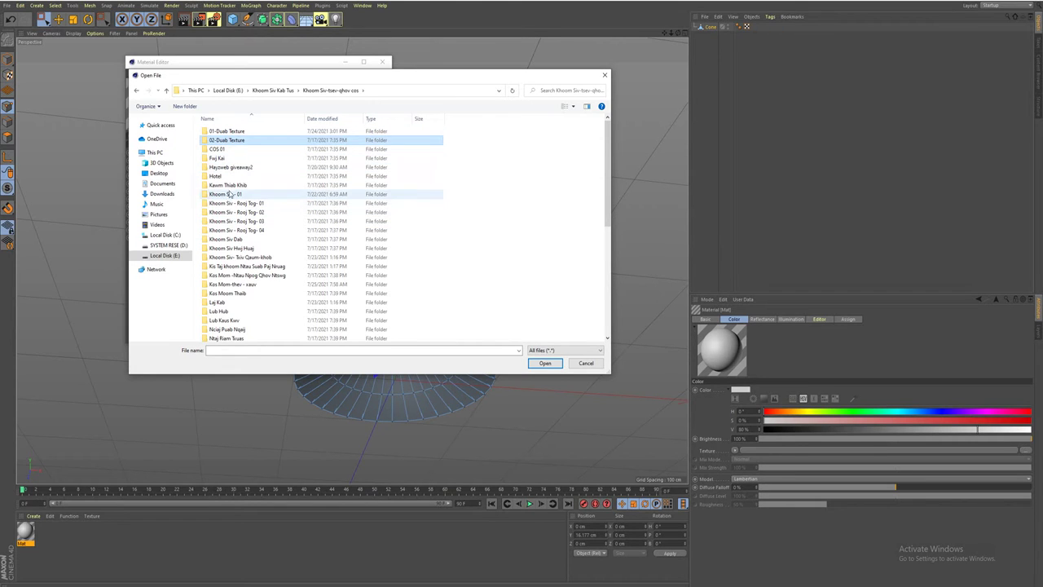
scroll(228, 203, "down", 2)
scroll(234, 208, "down", 2)
scroll(238, 210, "up", 4)
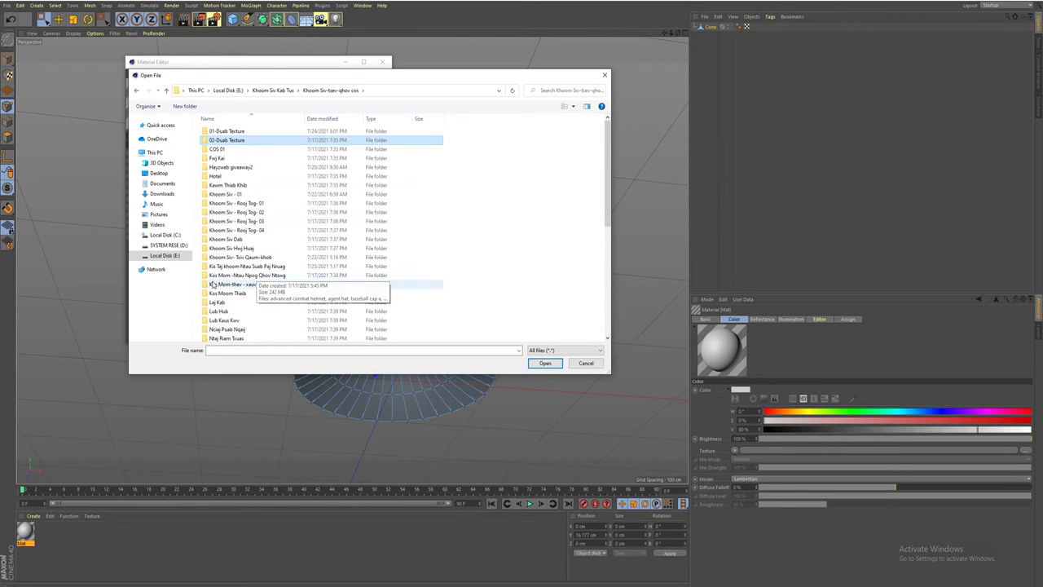
Navigate through Tsev 3D into the tsev hmoob texture folder.
double_click(244, 284)
scroll(309, 253, "down", 3)
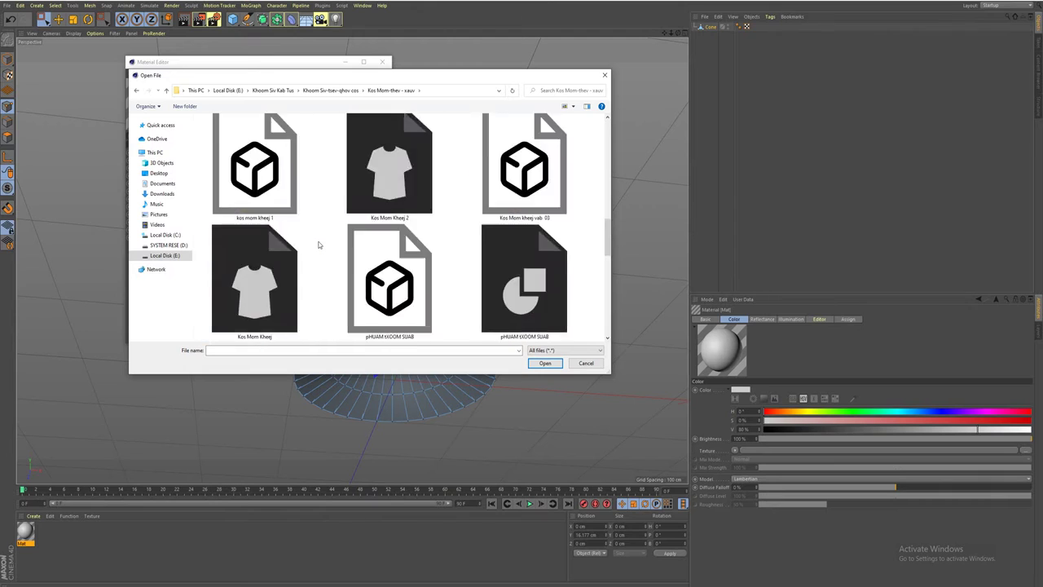
scroll(317, 250, "down", 3)
scroll(317, 250, "down", 2)
scroll(317, 250, "down", 2)
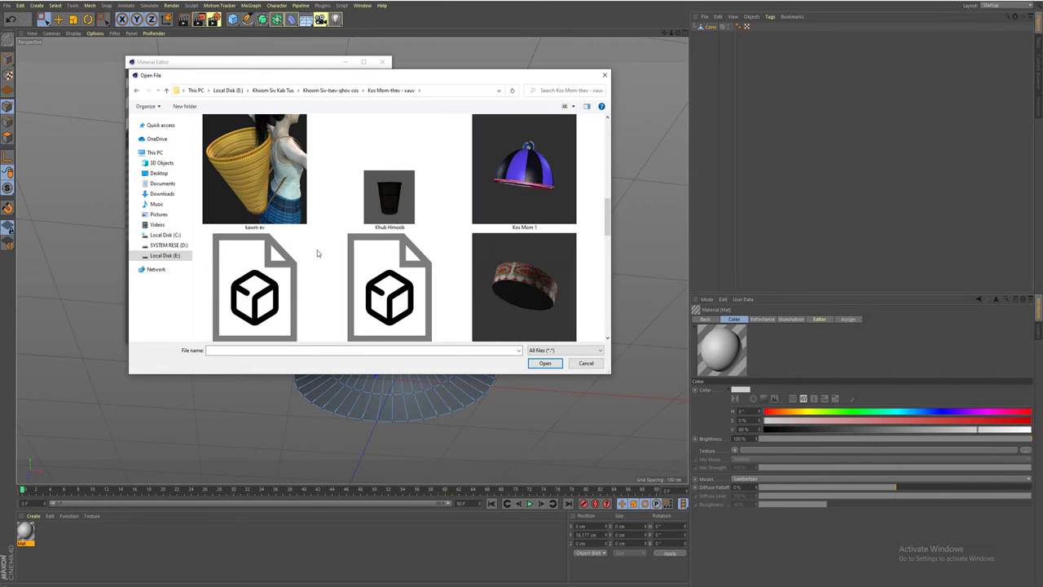
left_click(136, 91)
scroll(286, 228, "down", 2)
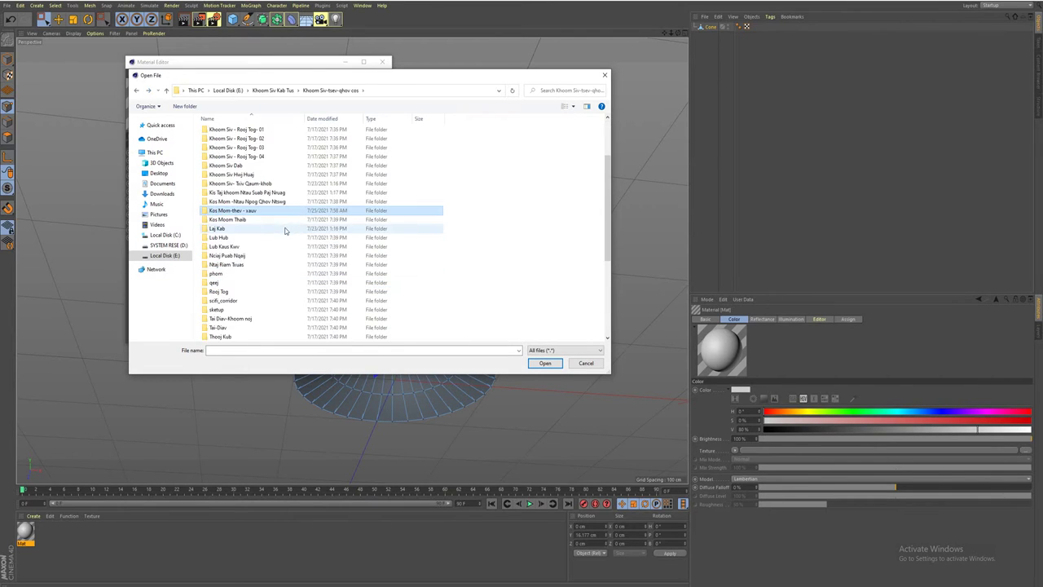
scroll(269, 245, "down", 1)
scroll(252, 269, "down", 2)
double_click(220, 265)
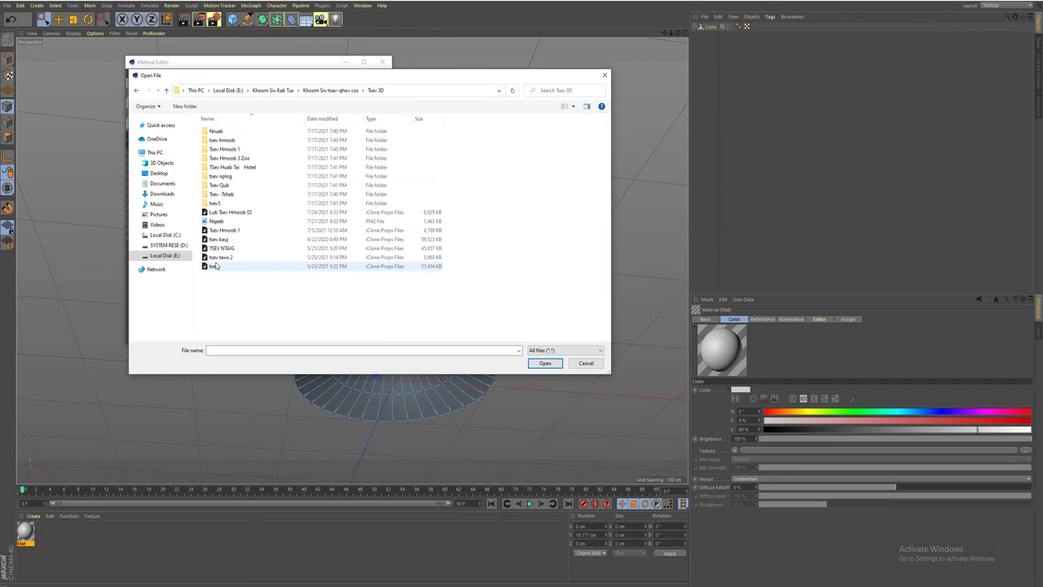
double_click(224, 141)
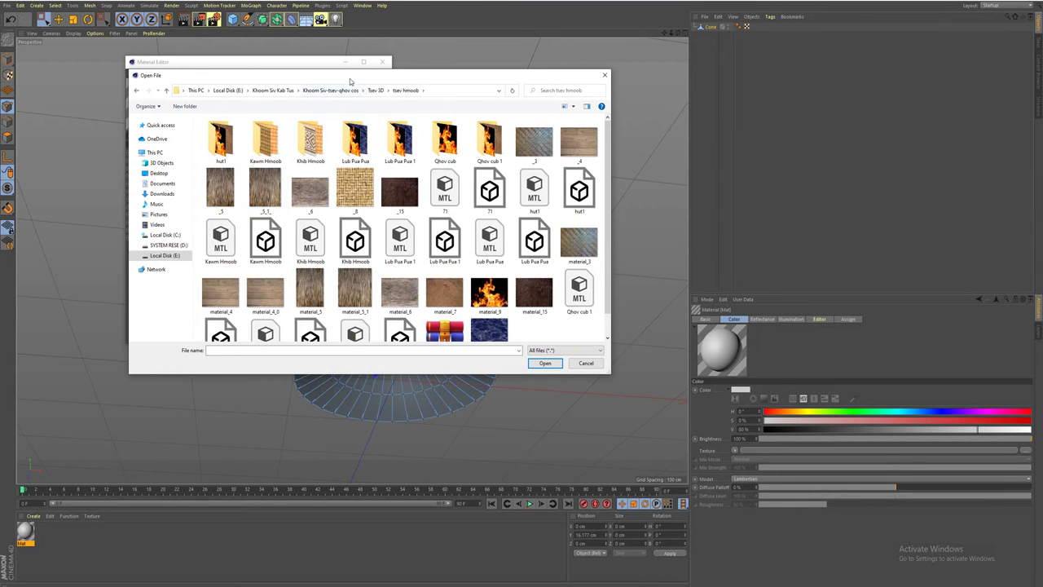
Load material_5 as Mat's colour texture and copy it into the project folder.
left_click_drag(350, 78, 766, 114)
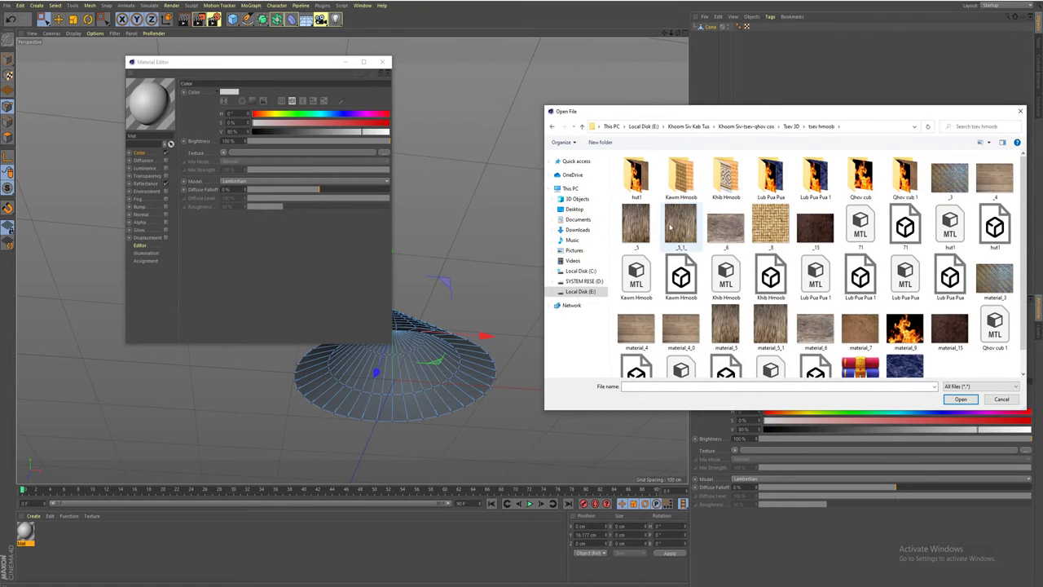
left_click(644, 226)
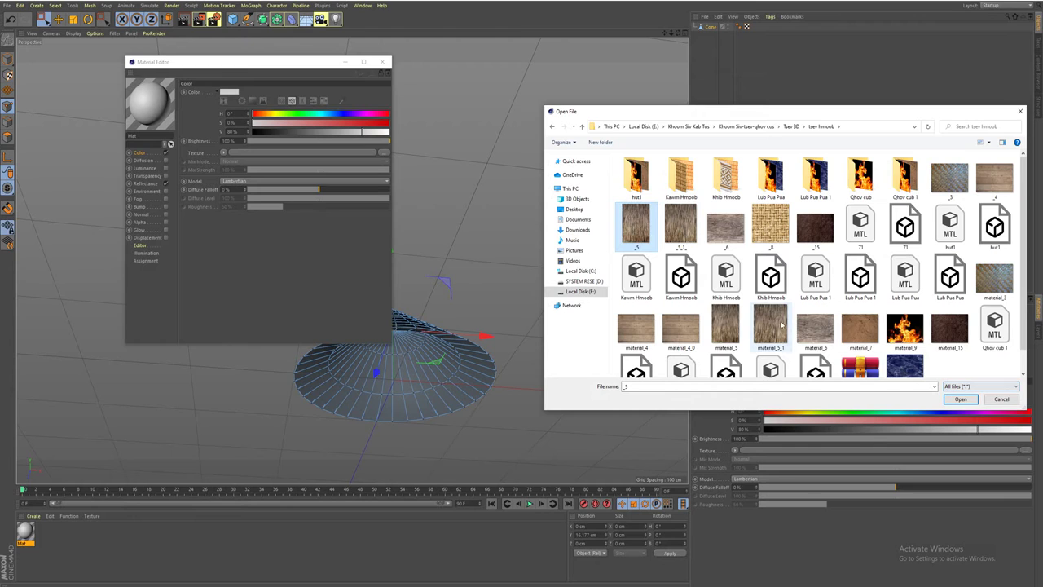
left_click(770, 326)
left_click(725, 325)
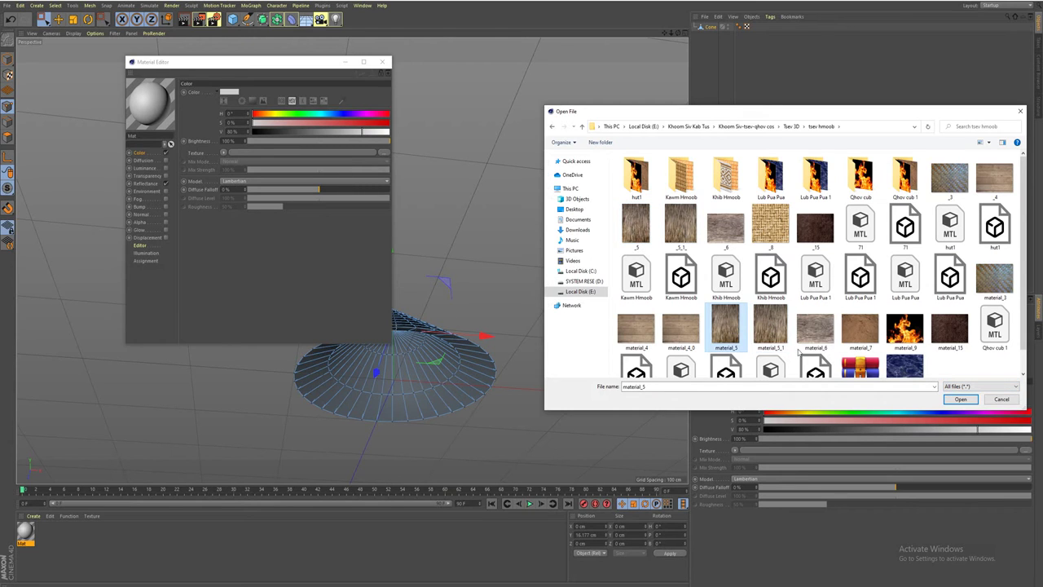
left_click(958, 401)
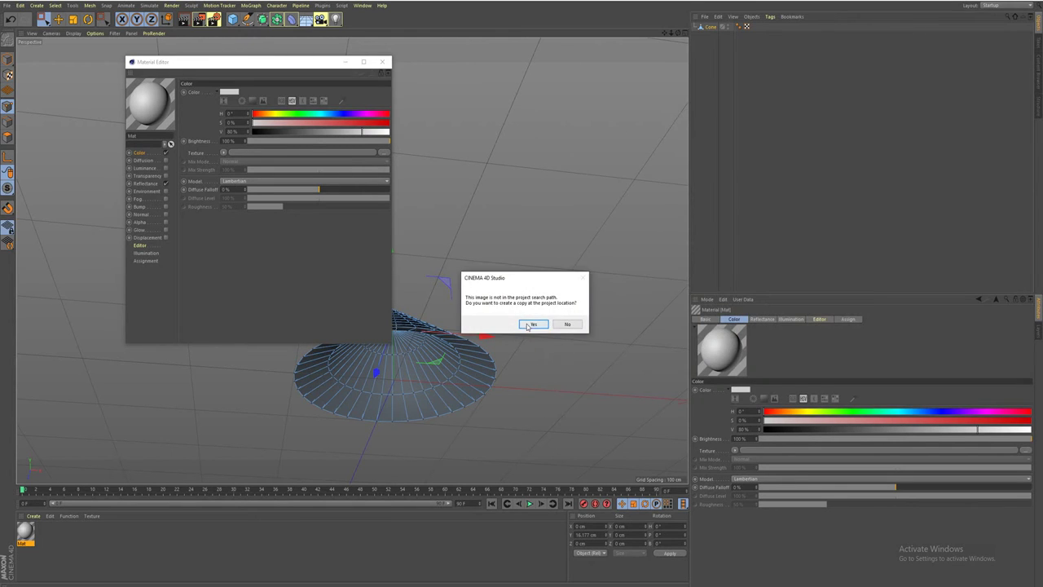
left_click(533, 322)
Apply Mat to the cone and view the wood-textured hat from a lower angle.
left_click(381, 61)
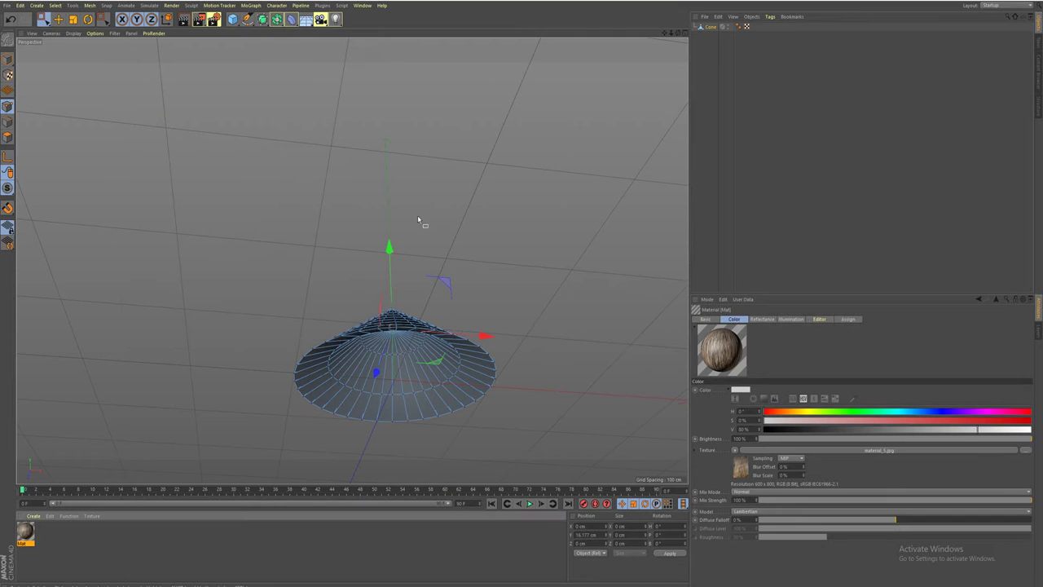
mouse_move(477, 190)
left_mouse_down("alt")
mouse_move(354, 258)
mouse_move(396, 345)
left_mouse_up("alt")
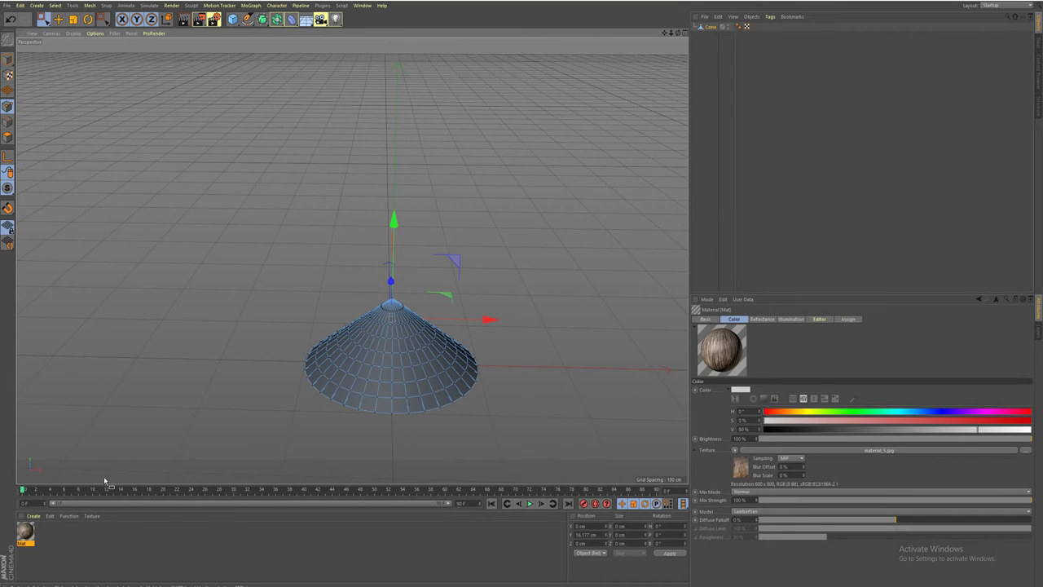
left_click_drag(25, 531, 357, 395)
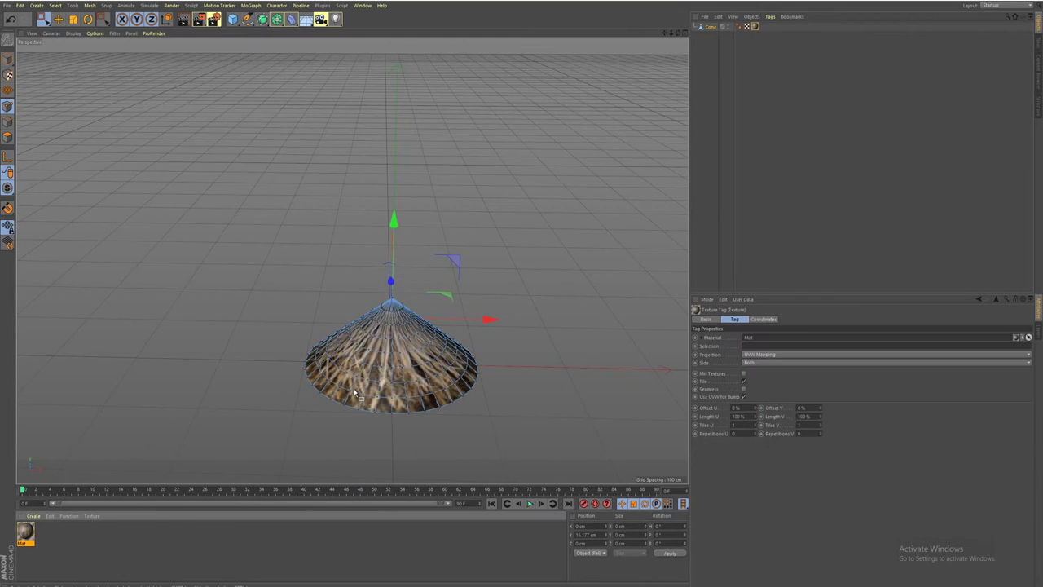
mouse_move(409, 447)
left_mouse_down("alt")
mouse_move(372, 448)
mouse_move(303, 421)
mouse_move(302, 398)
mouse_move(317, 420)
mouse_move(343, 402)
mouse_move(317, 391)
left_mouse_up("alt")
scroll(325, 438, "up", 3)
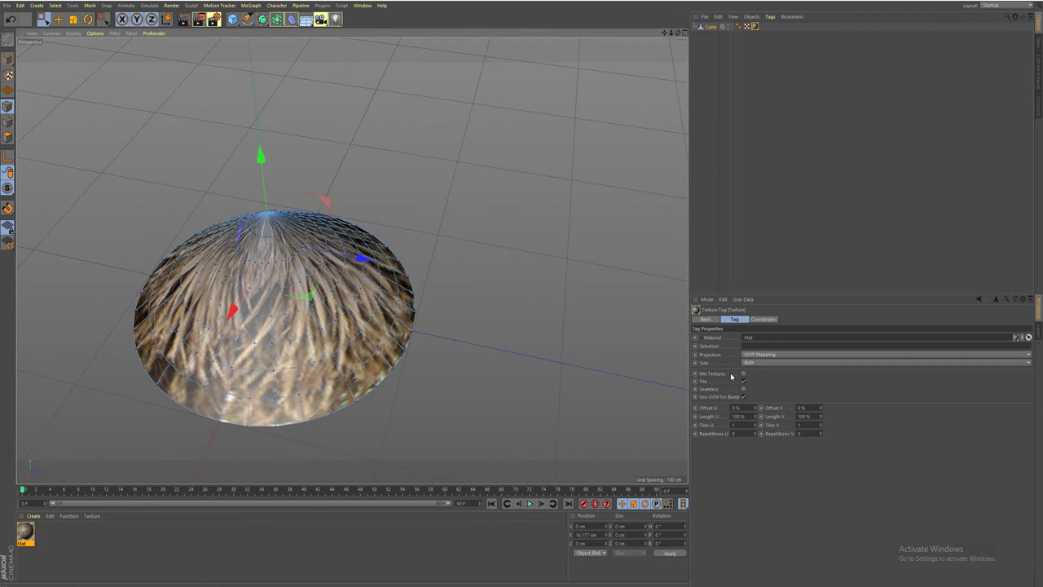
Set the texture tag to Length U 10% and Length V 150%, then view the underside.
left_click(736, 415)
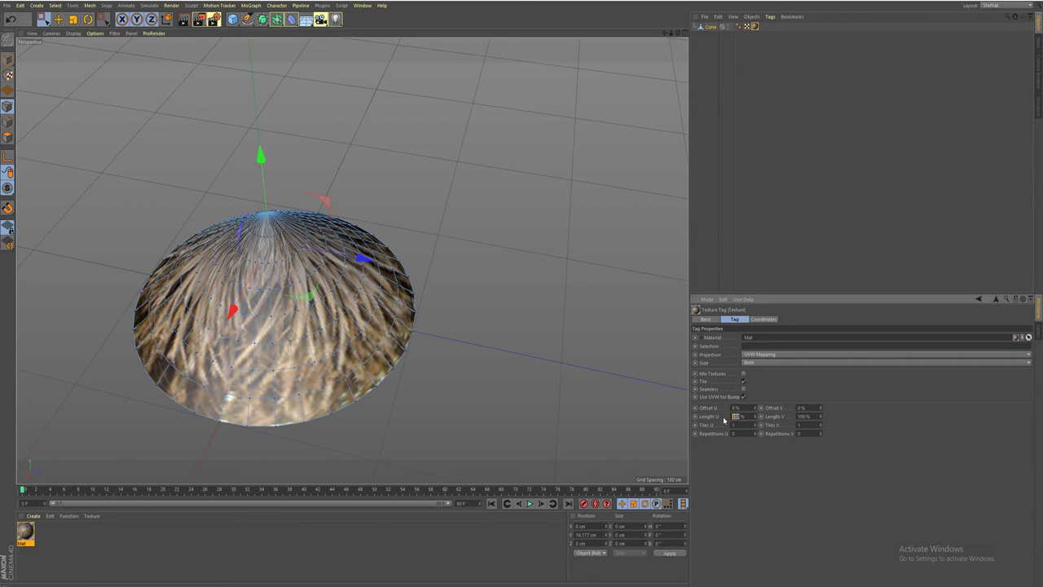
type("50")
type("1")
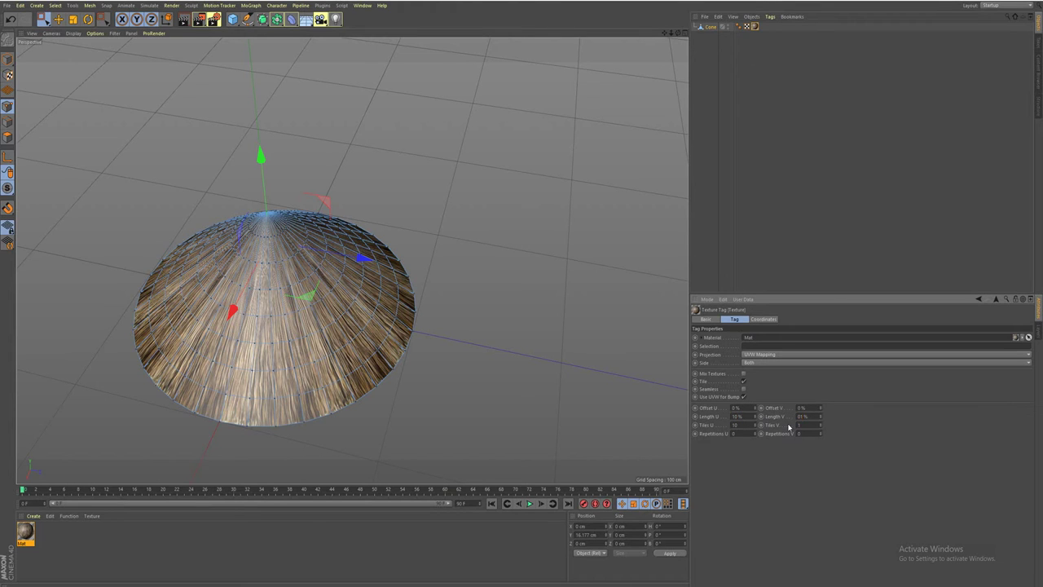
key("Return")
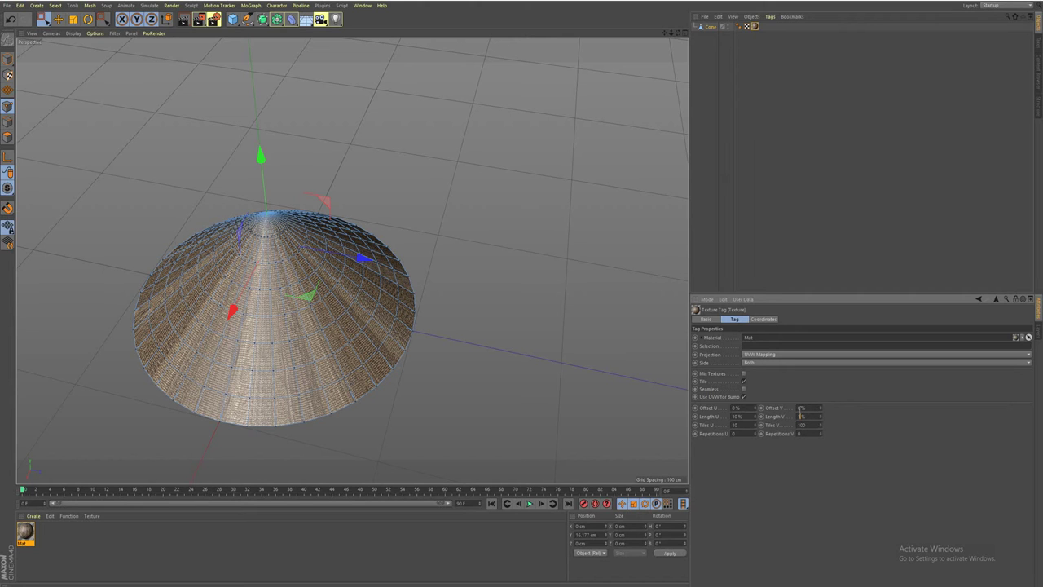
key("Return")
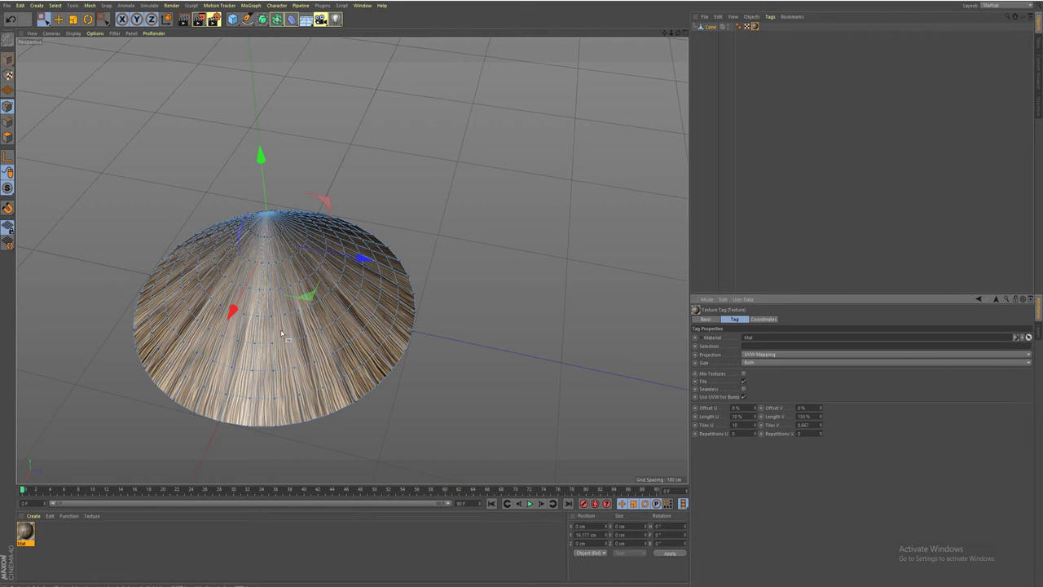
scroll(284, 331, "up", 2)
scroll(284, 331, "up", 2)
mouse_move(281, 350)
left_mouse_down("alt")
mouse_move(253, 202)
mouse_move(266, 299)
mouse_move(244, 398)
mouse_move(291, 377)
mouse_move(317, 394)
mouse_move(284, 372)
mouse_move(338, 412)
mouse_move(354, 389)
mouse_move(359, 344)
mouse_move(345, 366)
mouse_move(415, 379)
mouse_move(171, 159)
left_mouse_up("alt")
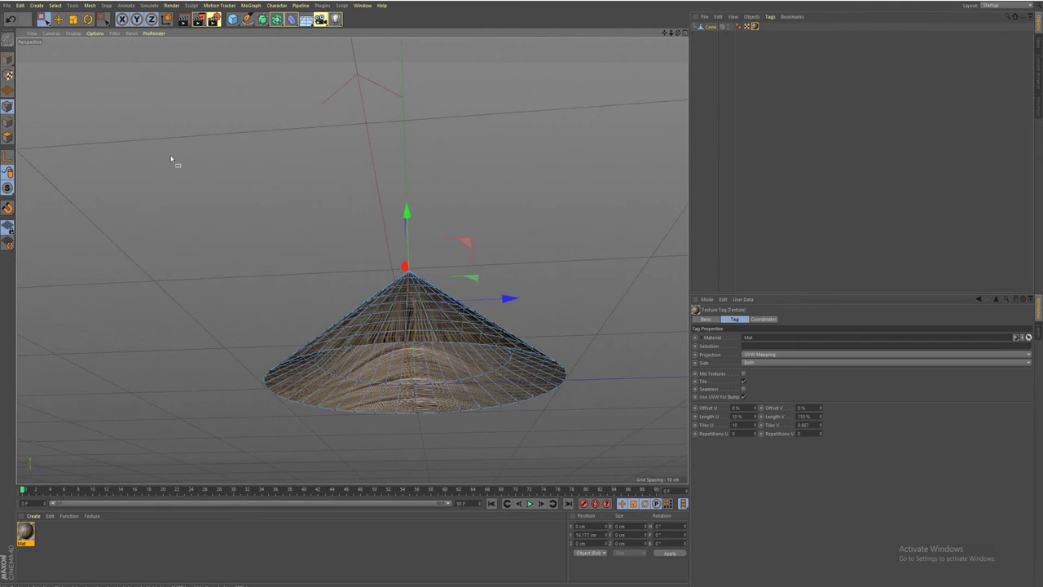
Add a 25 cm Cycloid spline and slide it along X to centre on the cone.
left_click(247, 19)
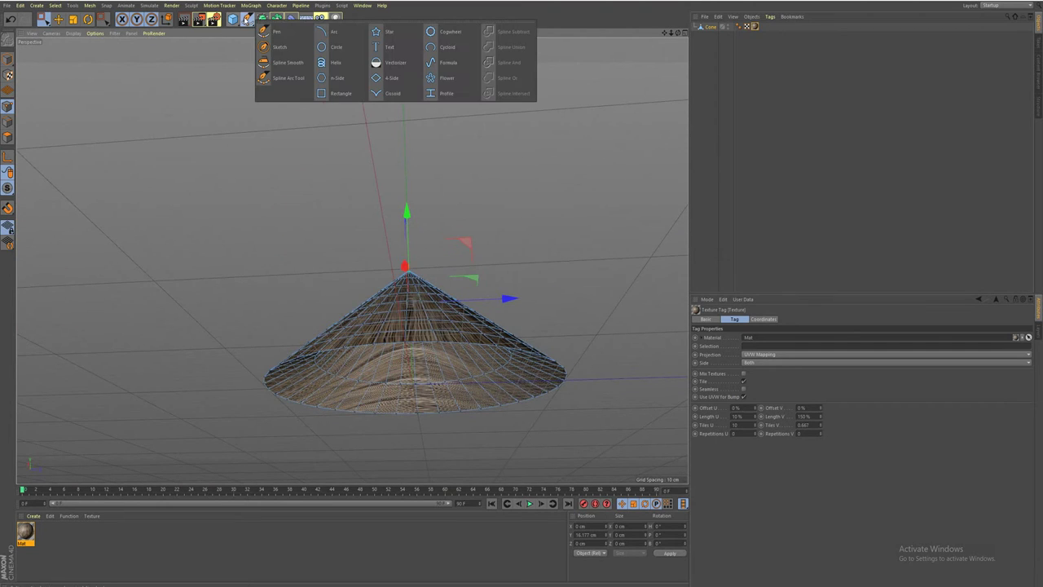
left_click(446, 47)
mouse_move(288, 150)
left_mouse_down("alt")
mouse_move(350, 225)
mouse_move(405, 225)
left_mouse_up("alt")
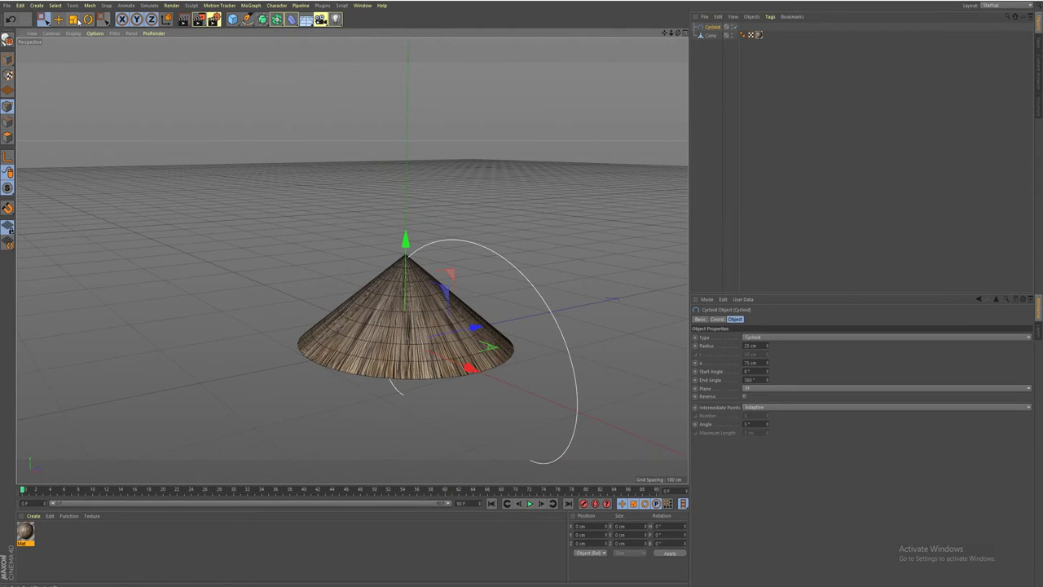
mouse_move(334, 269)
left_mouse_down("alt")
mouse_move(354, 277)
mouse_move(415, 247)
left_mouse_up("alt")
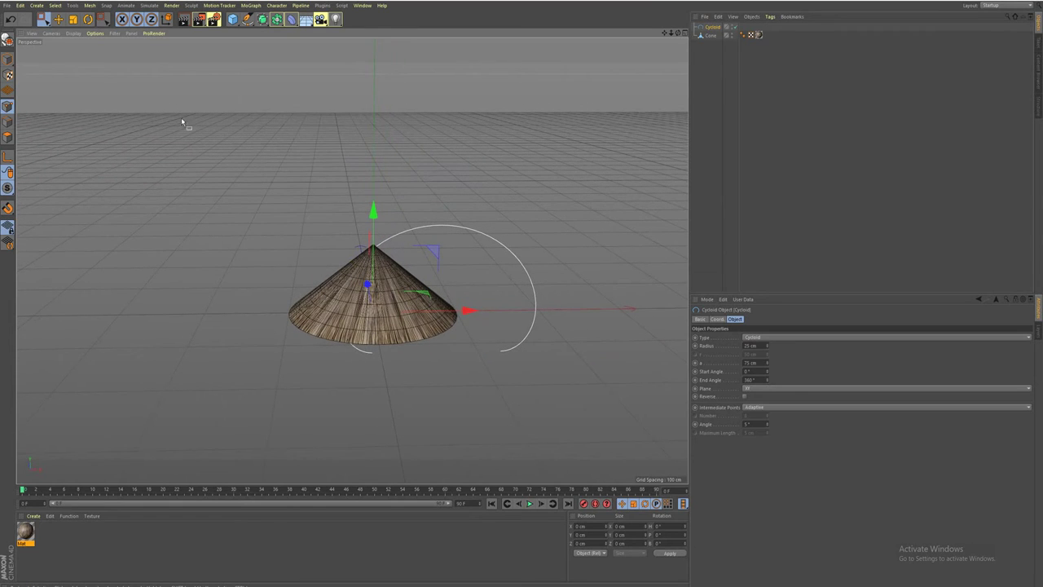
left_click_drag(465, 310, 400, 308)
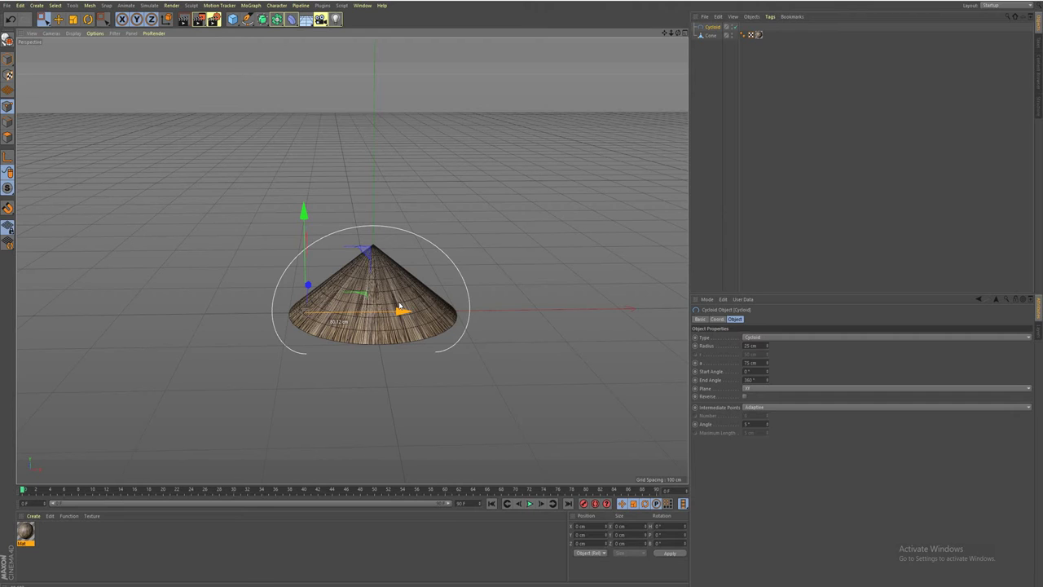
left_click_drag(399, 308, 416, 301, "alt")
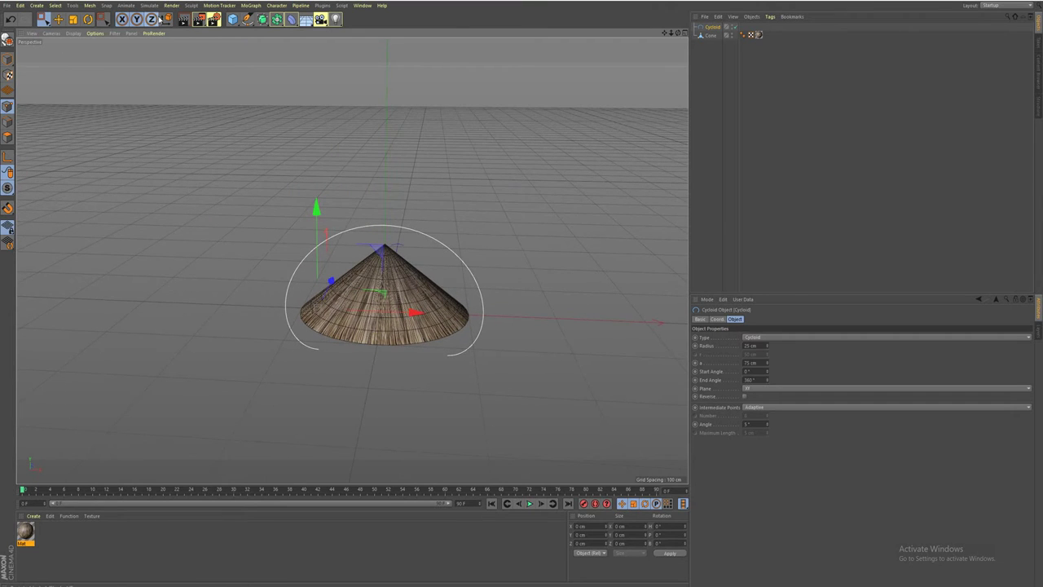
Shrink the cycloid to about 55% of its size.
left_click(73, 19)
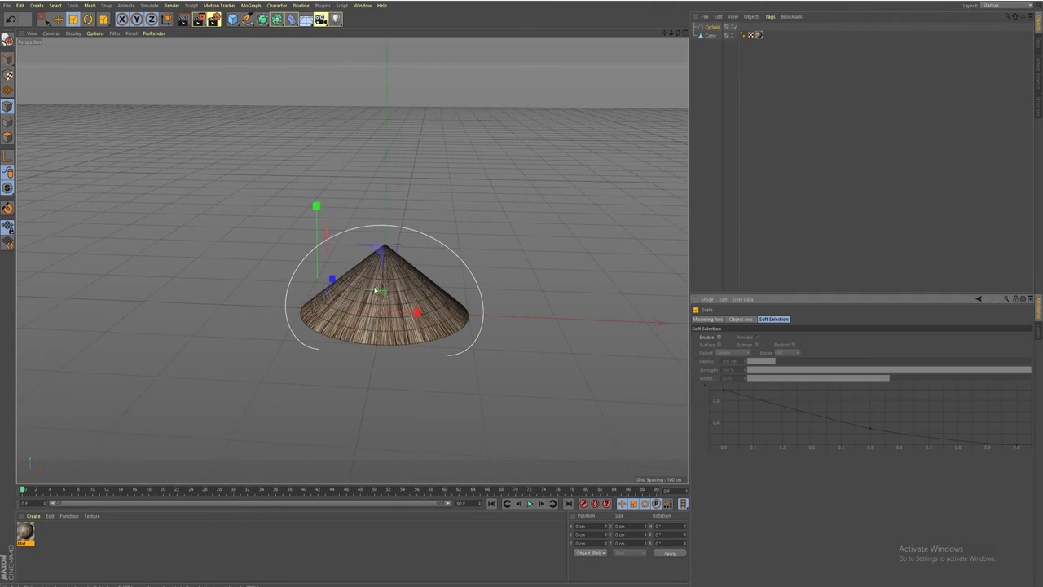
left_click_drag(374, 290, 232, 326)
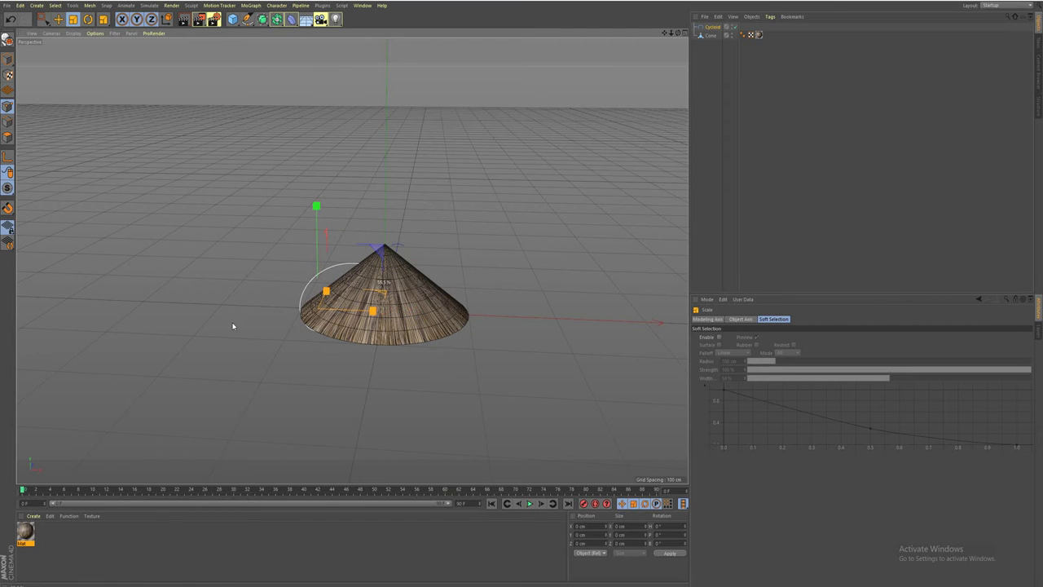
mouse_move(306, 351)
left_mouse_down("alt")
mouse_move(317, 252)
mouse_move(317, 270)
left_mouse_up("alt")
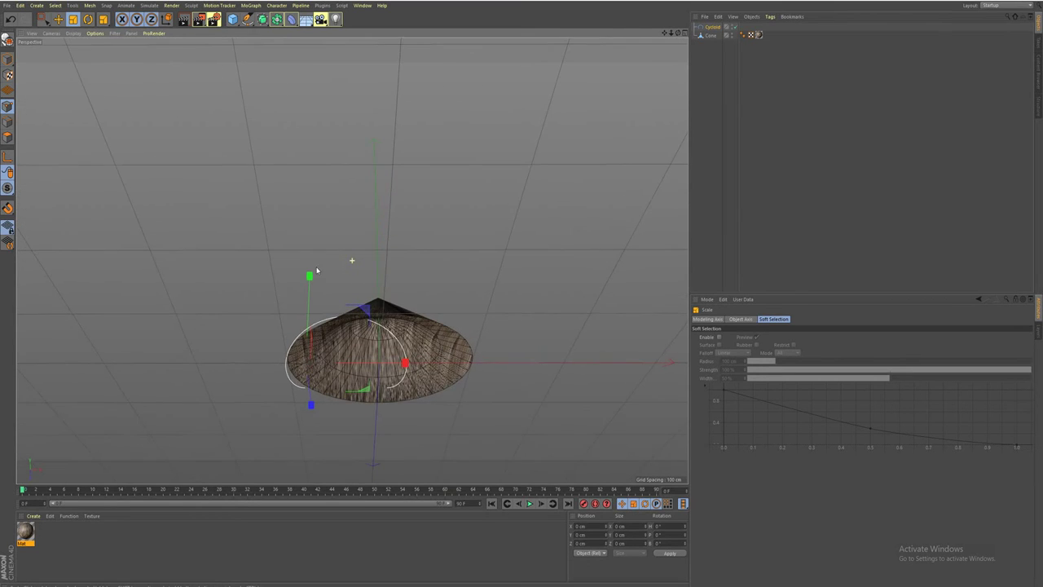
Rotate the cycloid to stand upright and check its H rotation value.
left_click(88, 19)
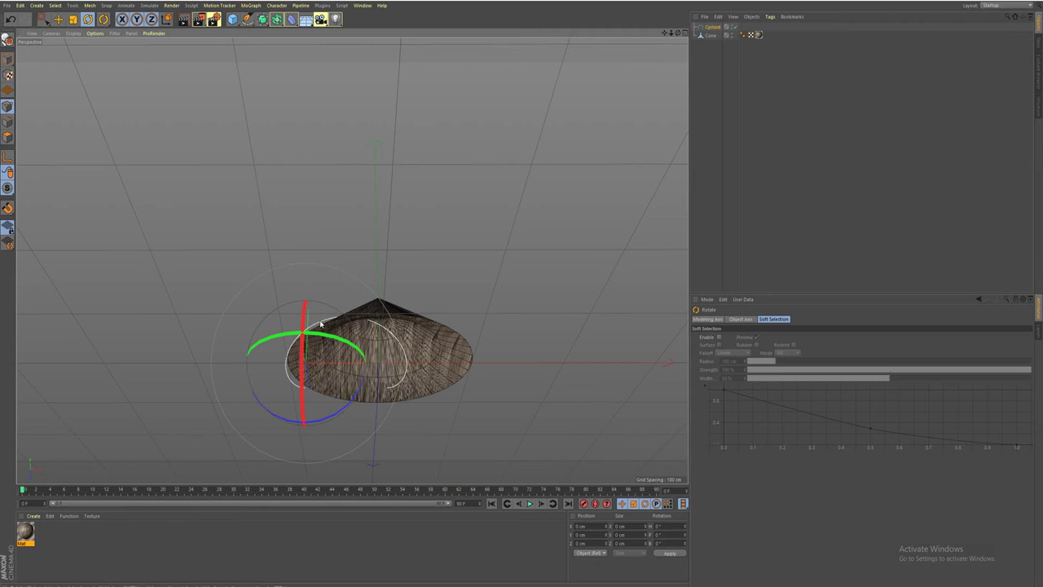
left_click_drag(302, 327, 299, 444)
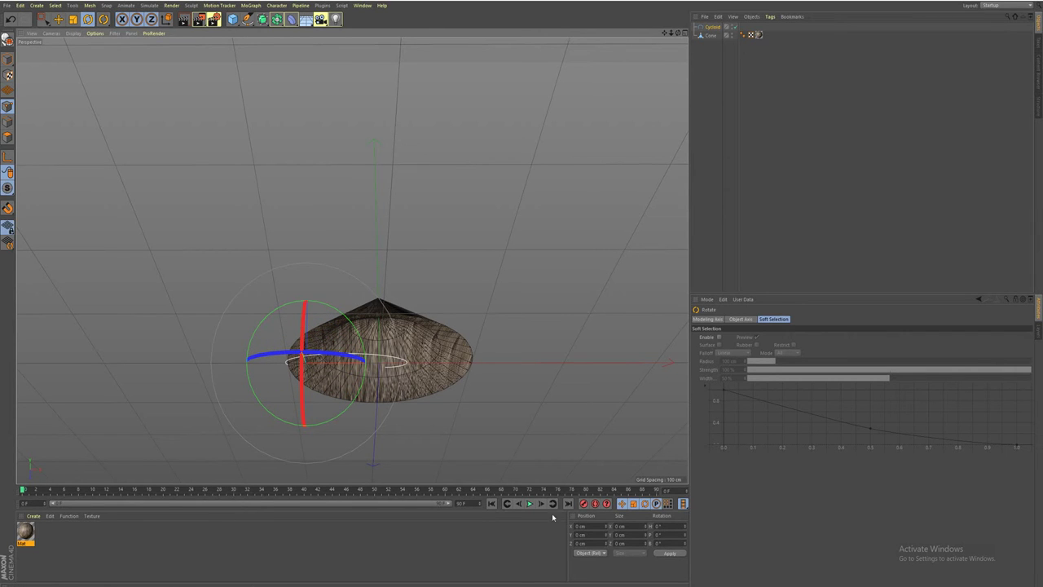
left_click_drag(303, 383, 303, 396)
double_click(675, 527)
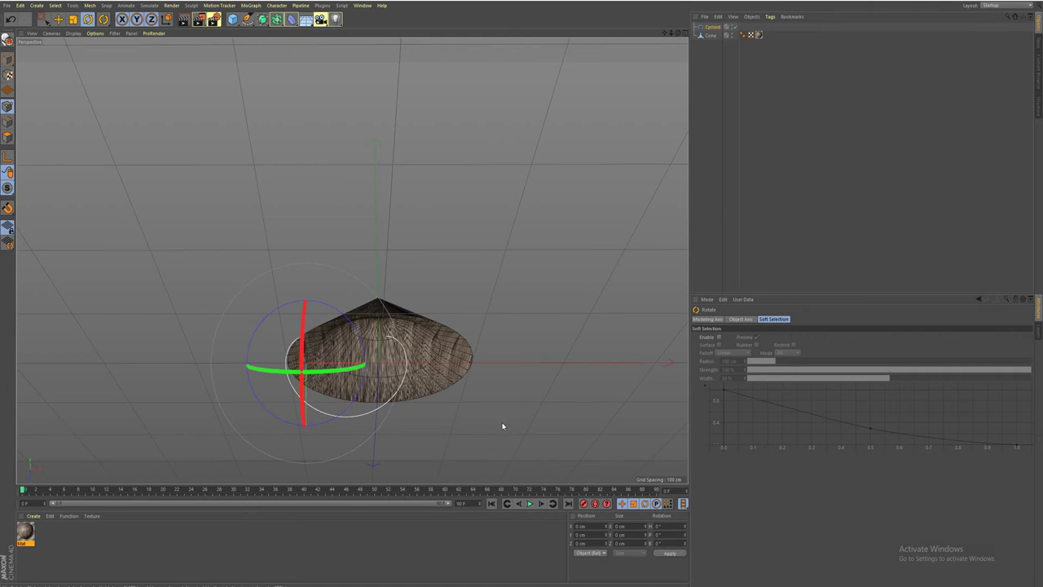
mouse_move(502, 426)
left_mouse_down("alt")
mouse_move(398, 440)
mouse_move(412, 431)
mouse_move(414, 407)
mouse_move(435, 408)
mouse_move(384, 421)
mouse_move(472, 411)
mouse_move(467, 419)
left_mouse_up("alt")
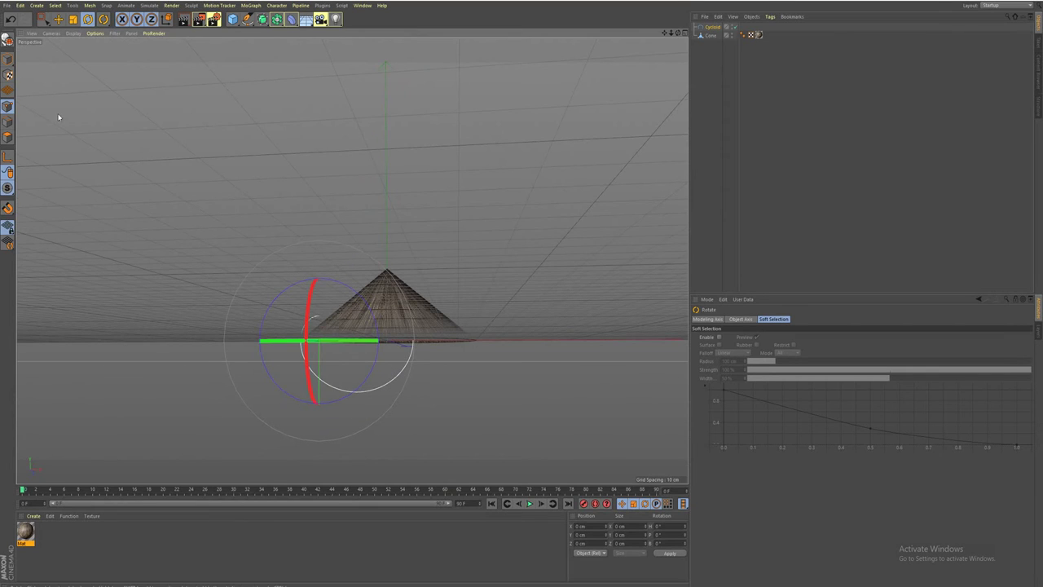
Slide the upright cycloid along X to centre it beneath the cone.
left_click(58, 18)
left_click_drag(430, 342, 452, 343)
scroll(396, 358, "up", 2)
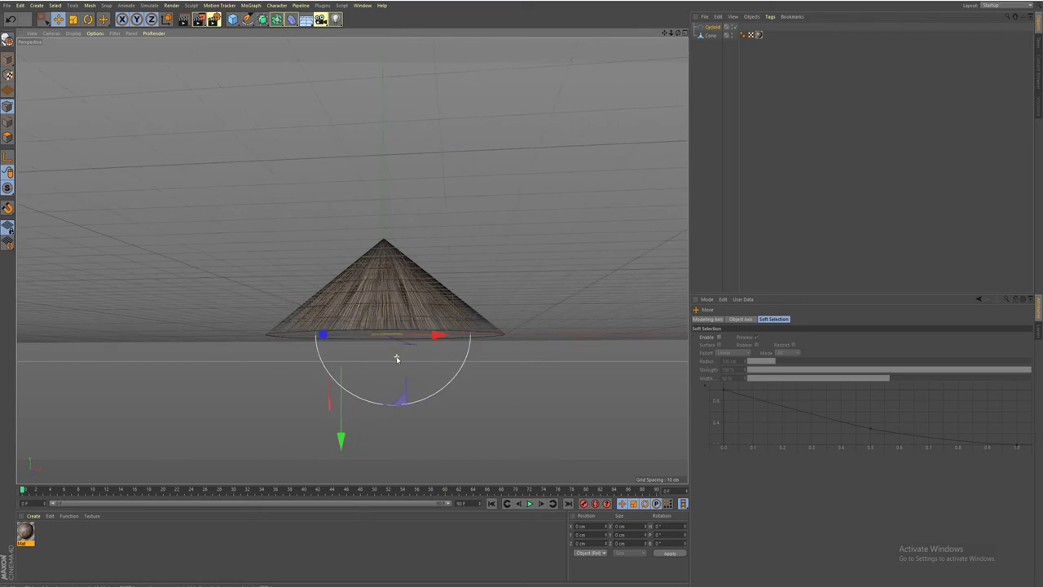
scroll(397, 358, "up", 2)
scroll(399, 365, "down", 1)
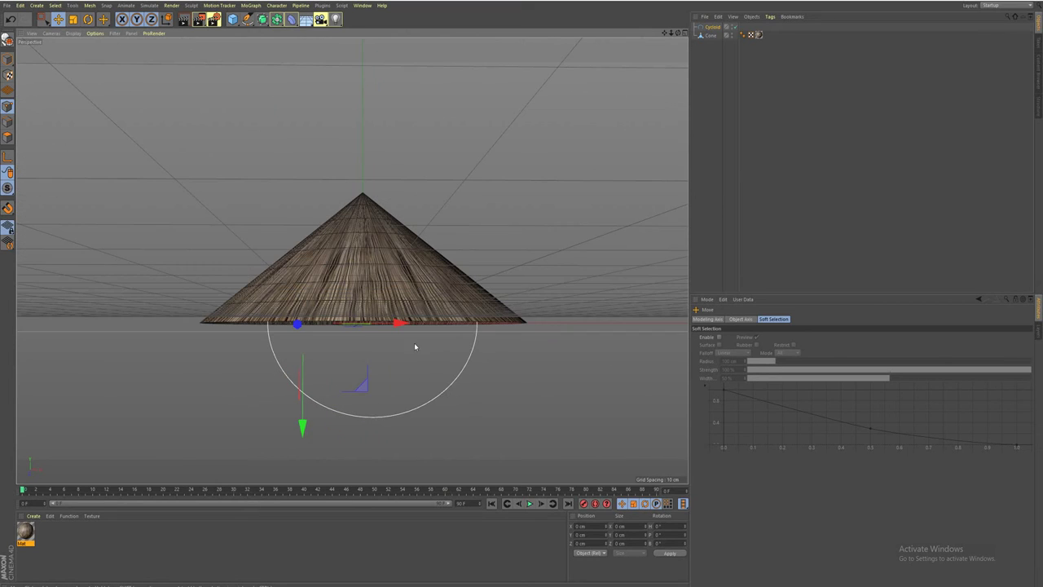
left_click_drag(399, 323, 387, 323)
scroll(340, 303, "up", 1)
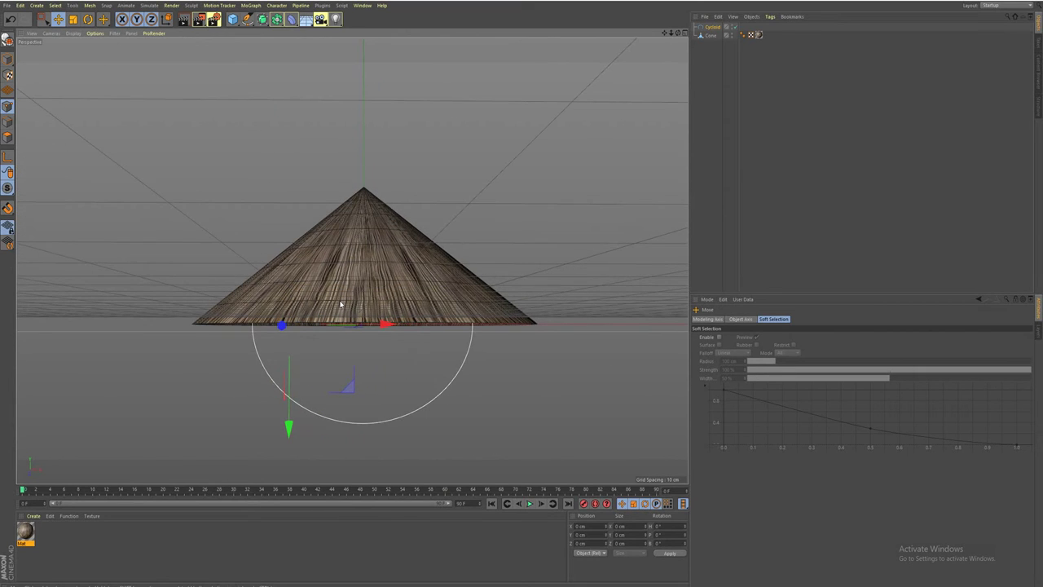
Maximize the Front view and frame the cone in it.
middle_click(341, 304)
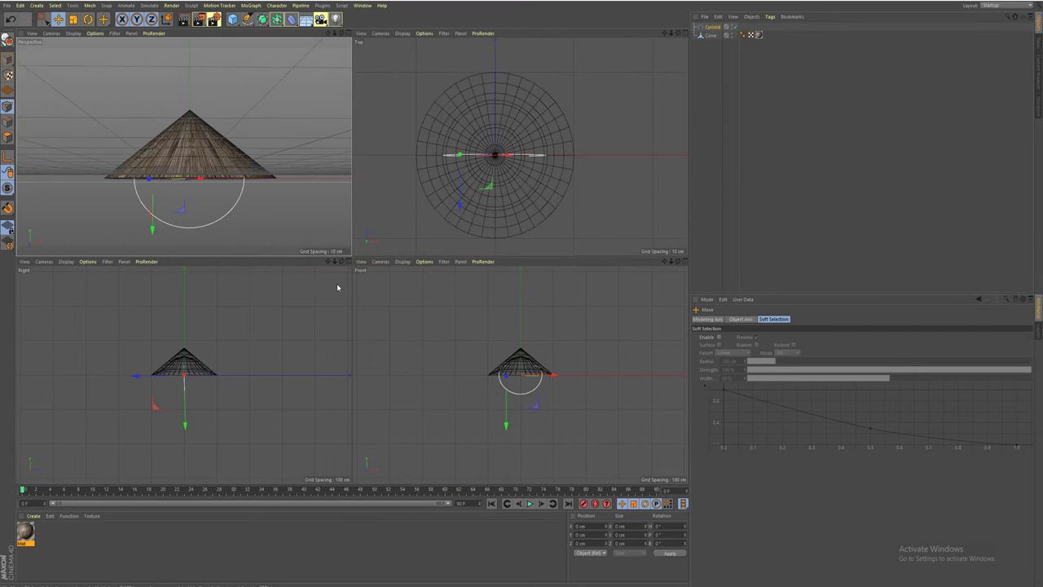
middle_click(438, 315)
scroll(419, 348, "up", 1)
scroll(391, 319, "up", 3)
scroll(368, 302, "down", 3)
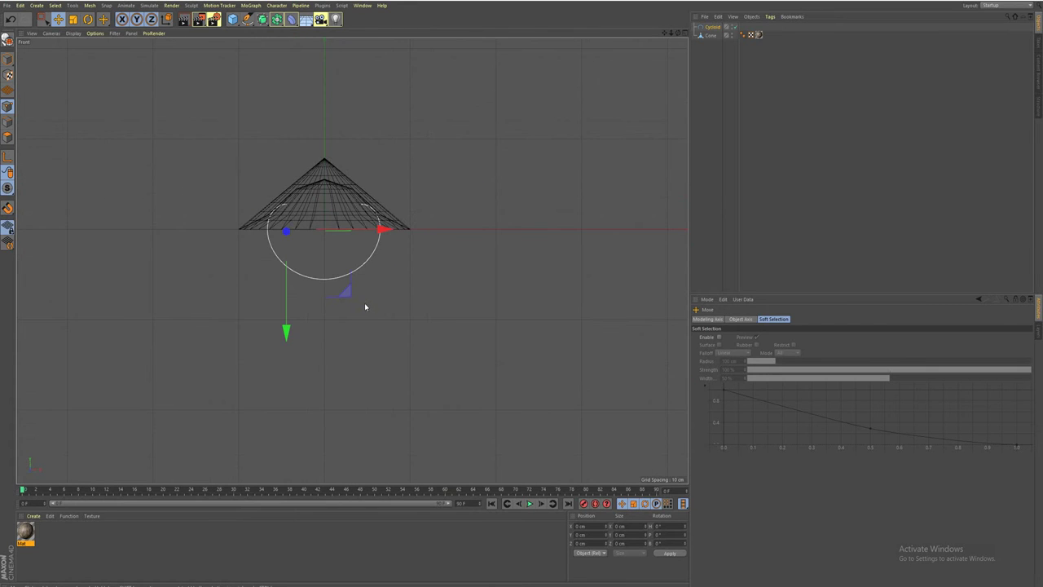
middle_click_drag(377, 310, 513, 400)
scroll(495, 373, "up", 1)
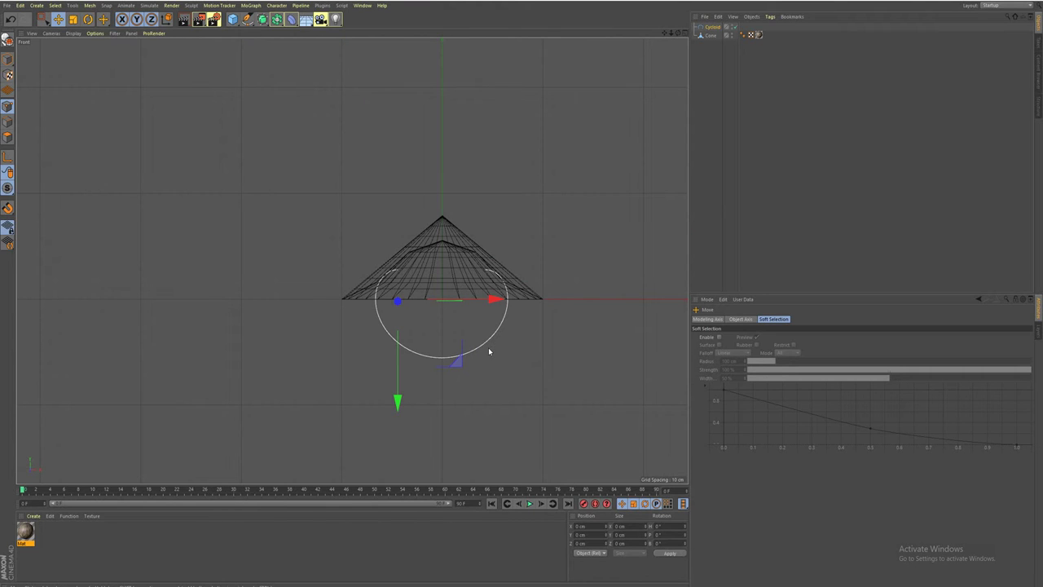
scroll(488, 349, "up", 2)
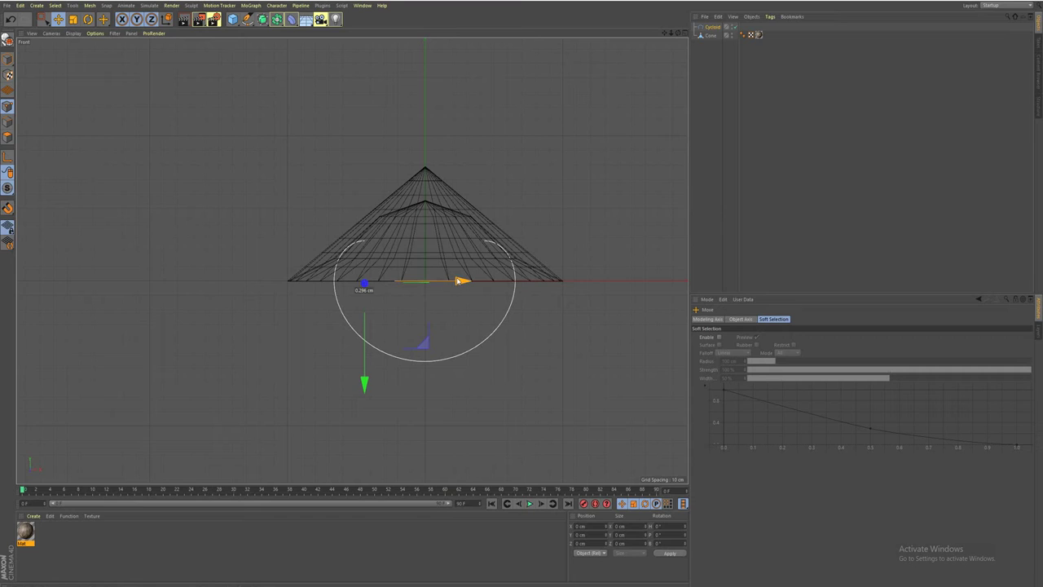
Shrink the cycloid to about 71% of its size.
left_click_drag(461, 282, 464, 283)
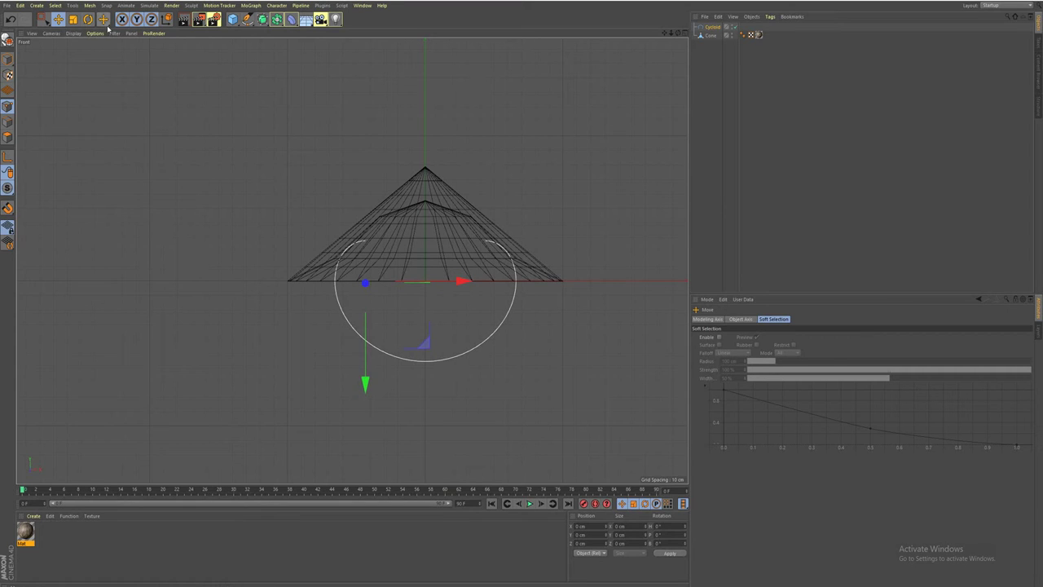
left_click(72, 19)
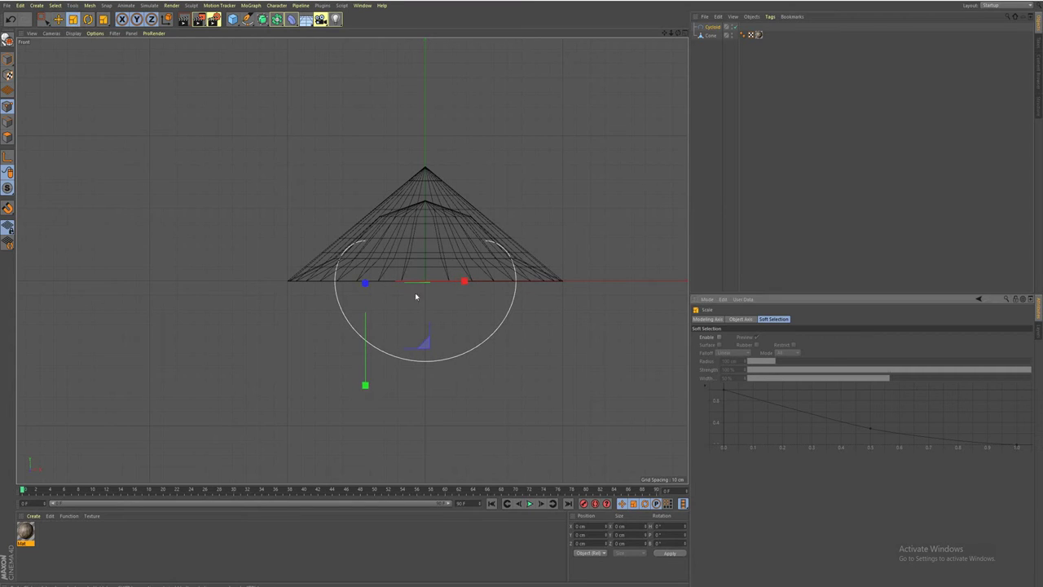
left_click_drag(425, 344, 411, 328)
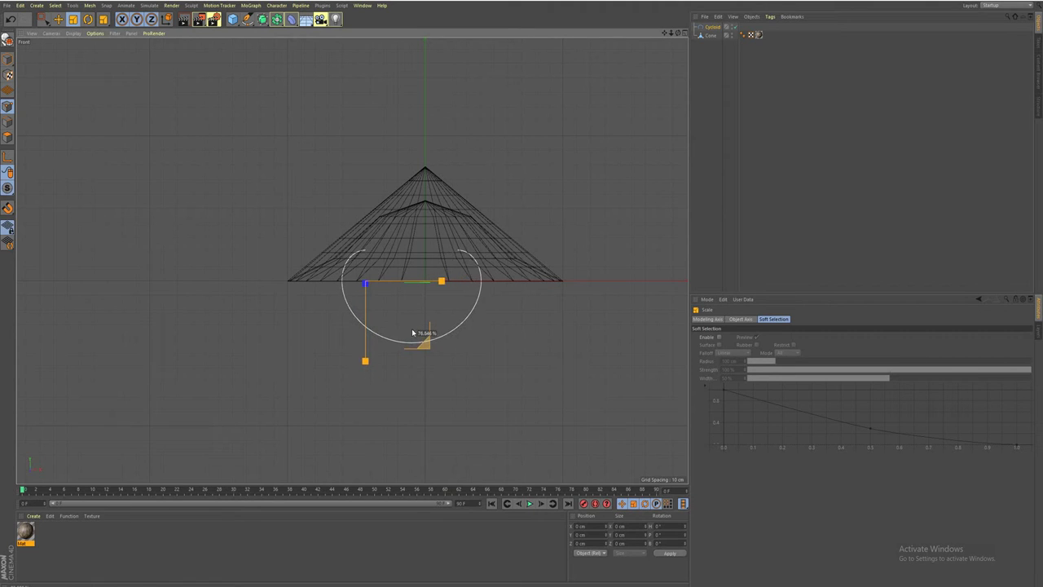
left_click_drag(411, 327, 417, 335)
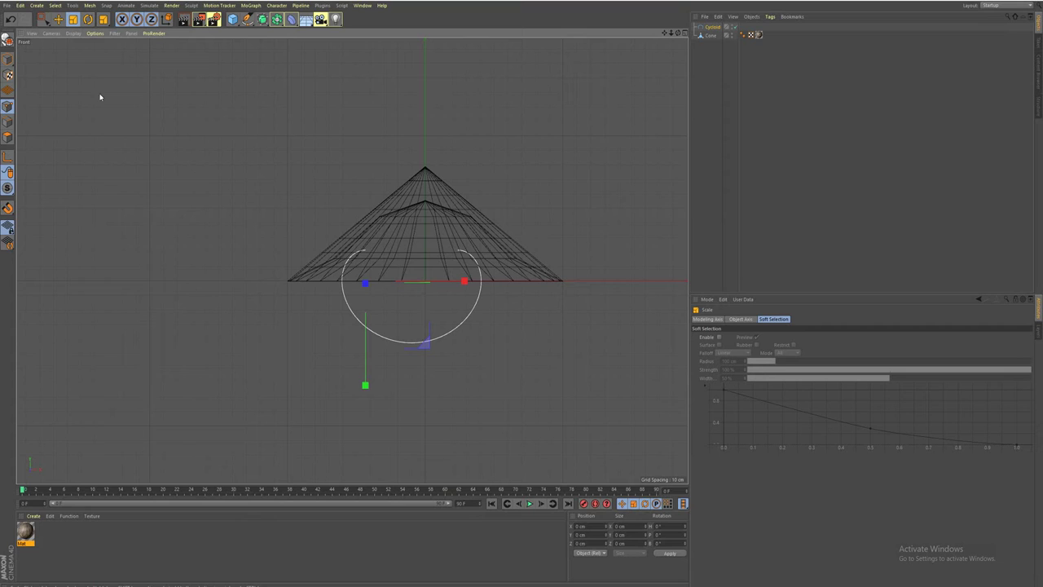
Nudge the cycloid right along X, then restore the four-view layout.
left_click(58, 18)
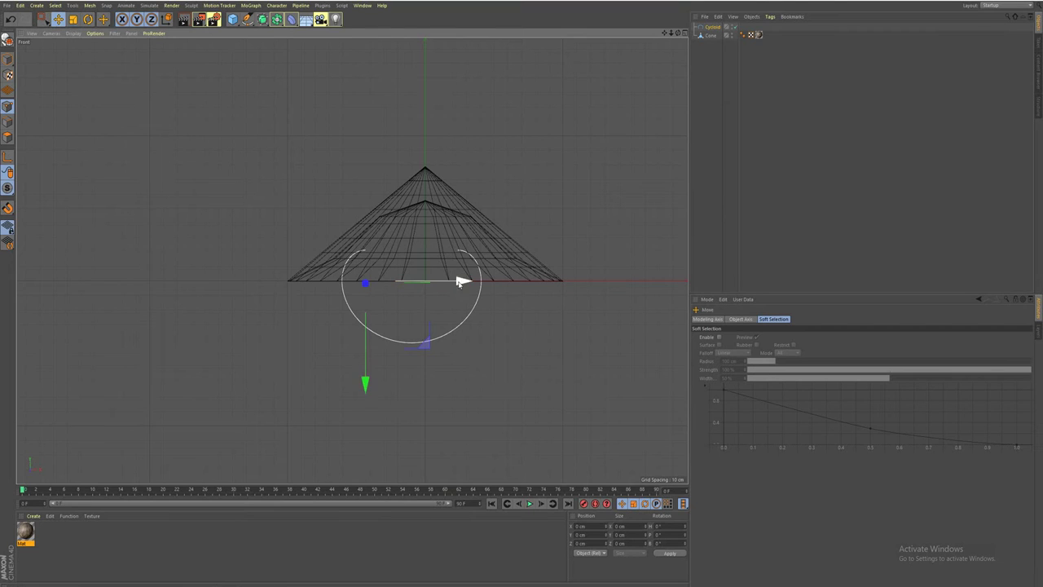
left_click_drag(461, 282, 471, 285)
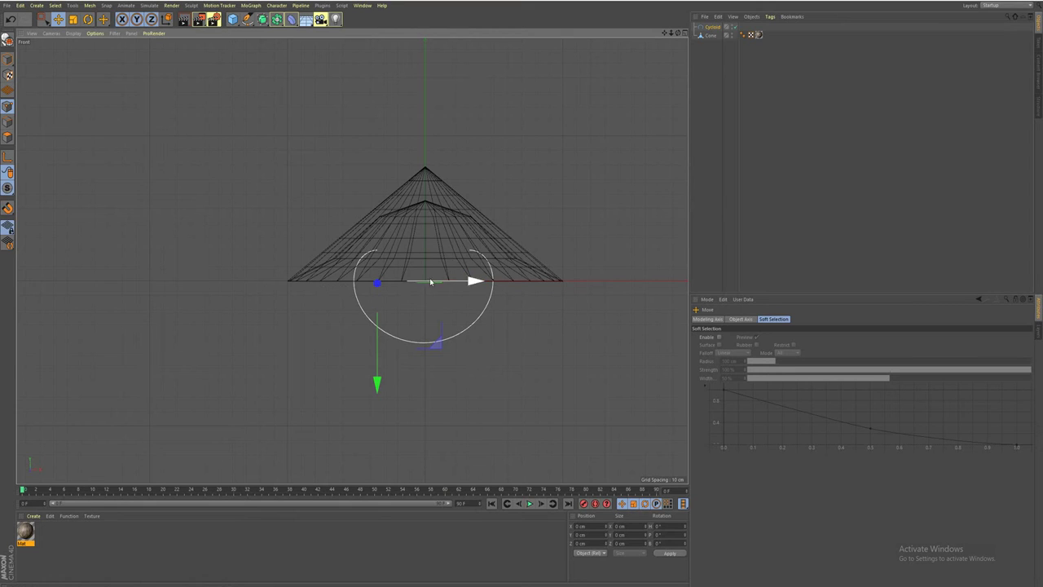
left_click_drag(473, 282, 476, 282)
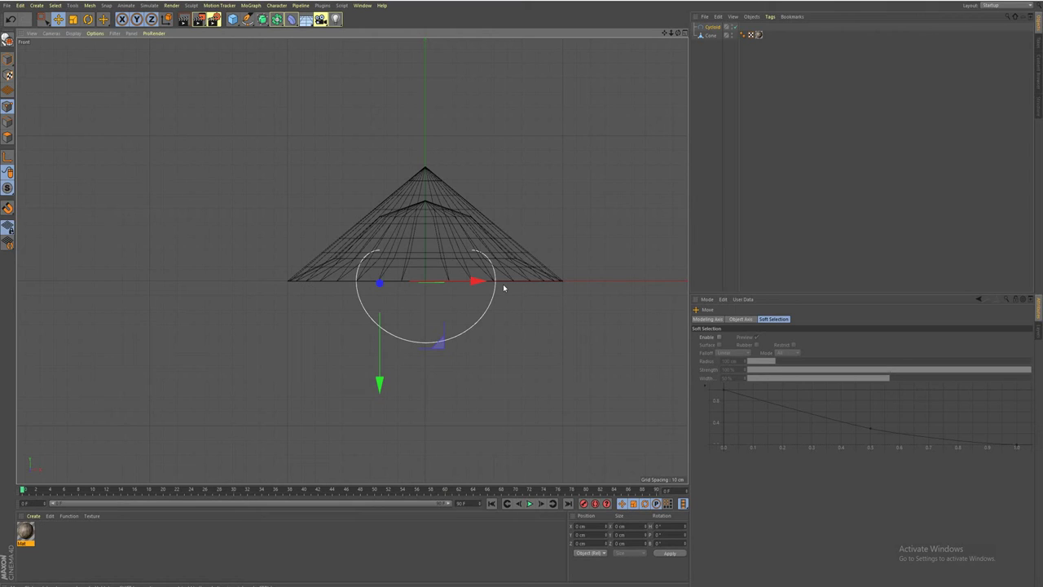
scroll(437, 265, "up", 3)
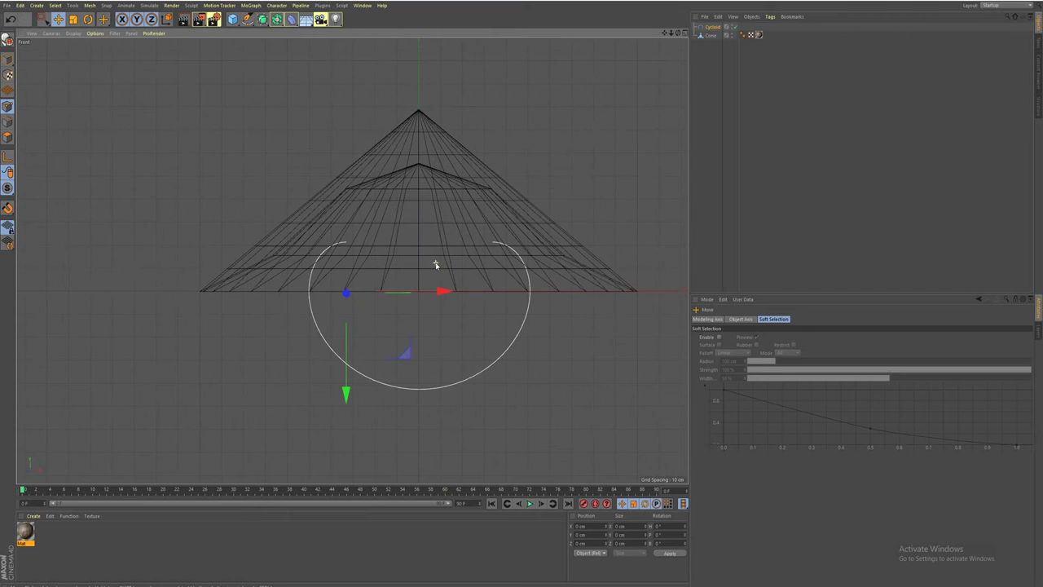
scroll(430, 264, "down", 3)
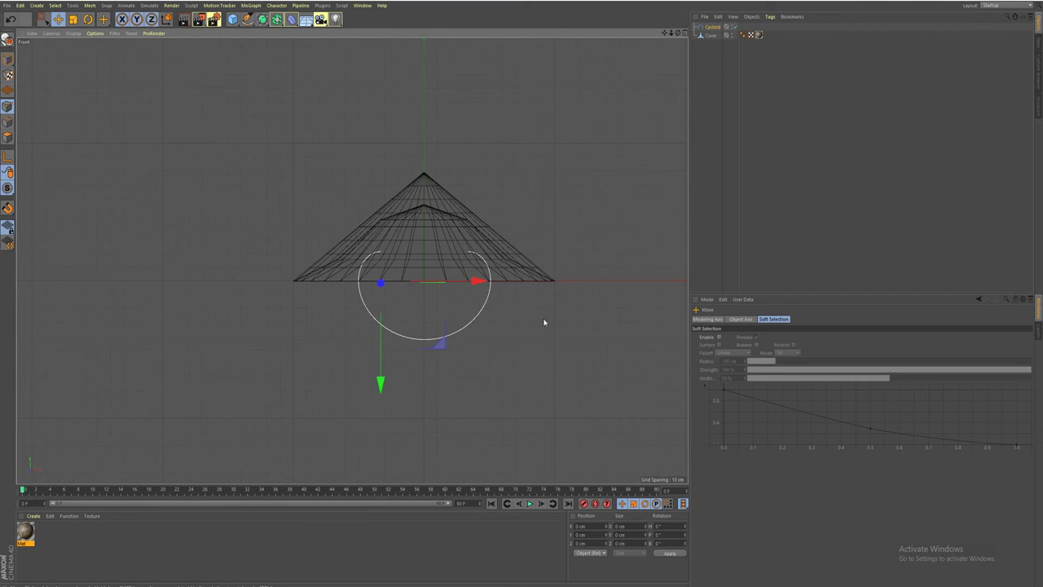
middle_click(567, 241)
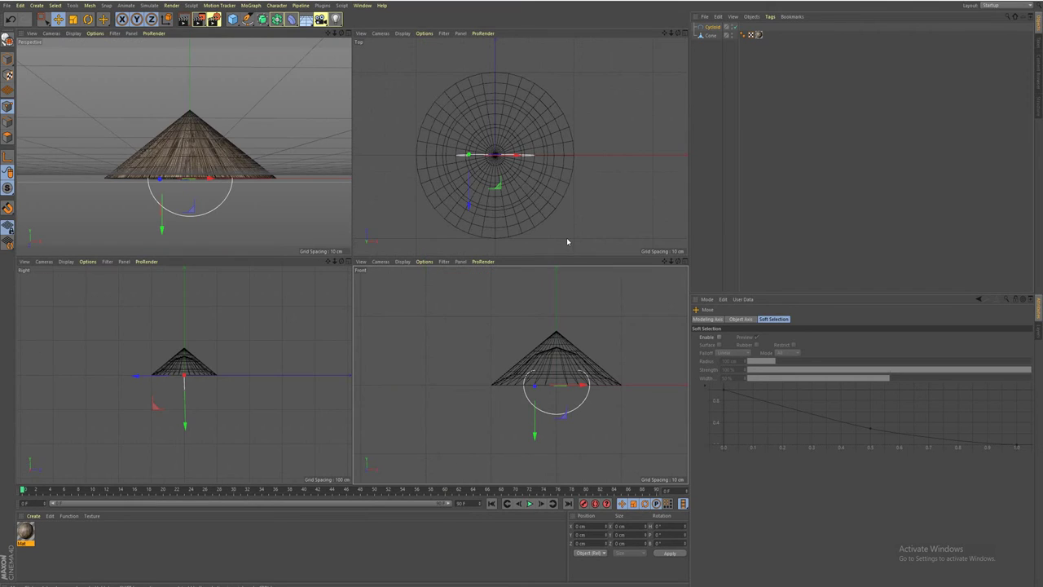
In the Top view, shift the cycloid about 2.6 cm along Z.
middle_click(490, 248)
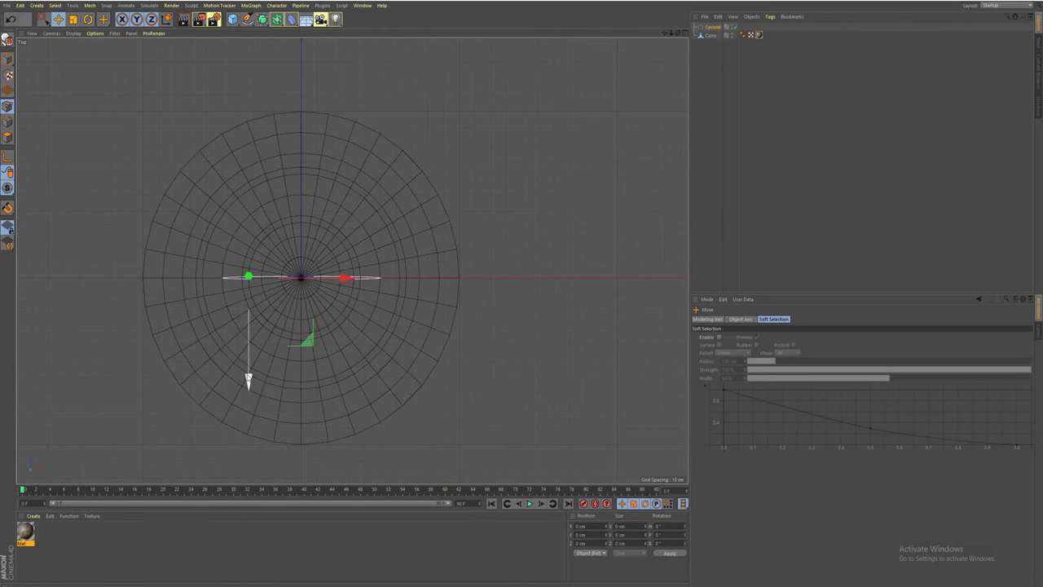
left_click_drag(249, 380, 248, 379)
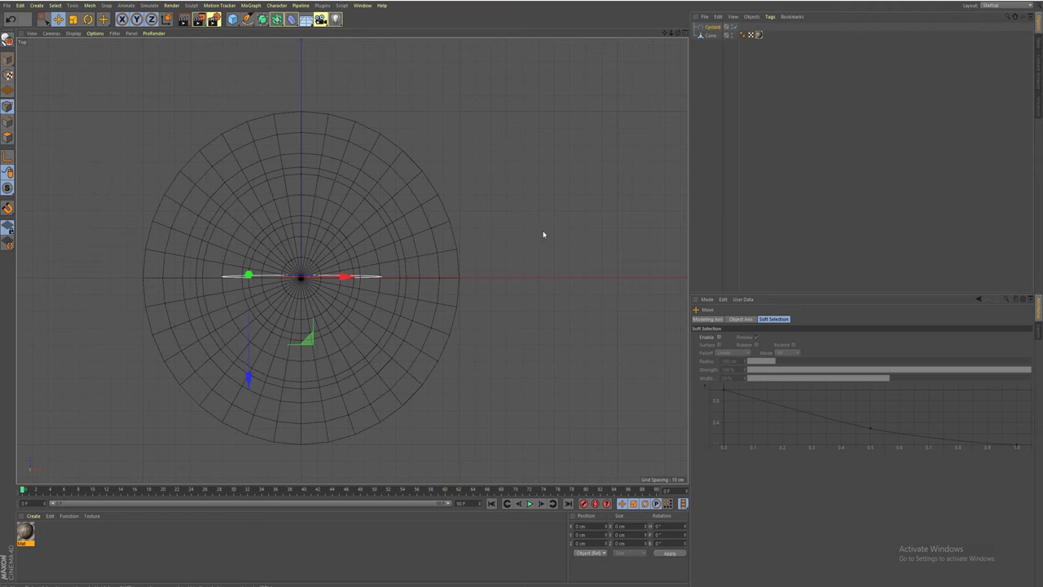
middle_click(526, 275)
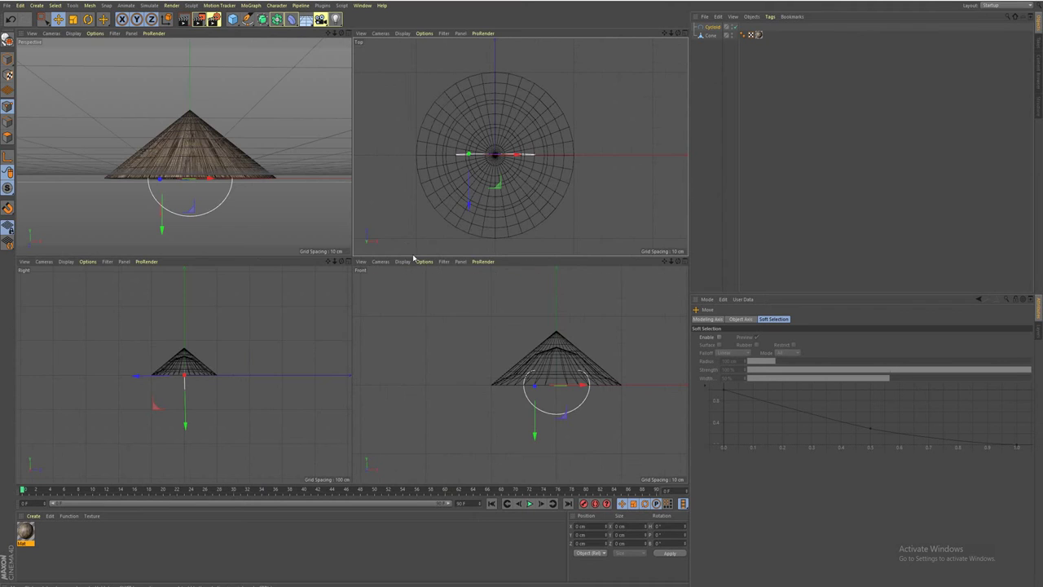
Maximize the Perspective view and orbit to look down on the hat.
middle_click(248, 208)
scroll(318, 259, "up", 2)
scroll(342, 256, "down", 2)
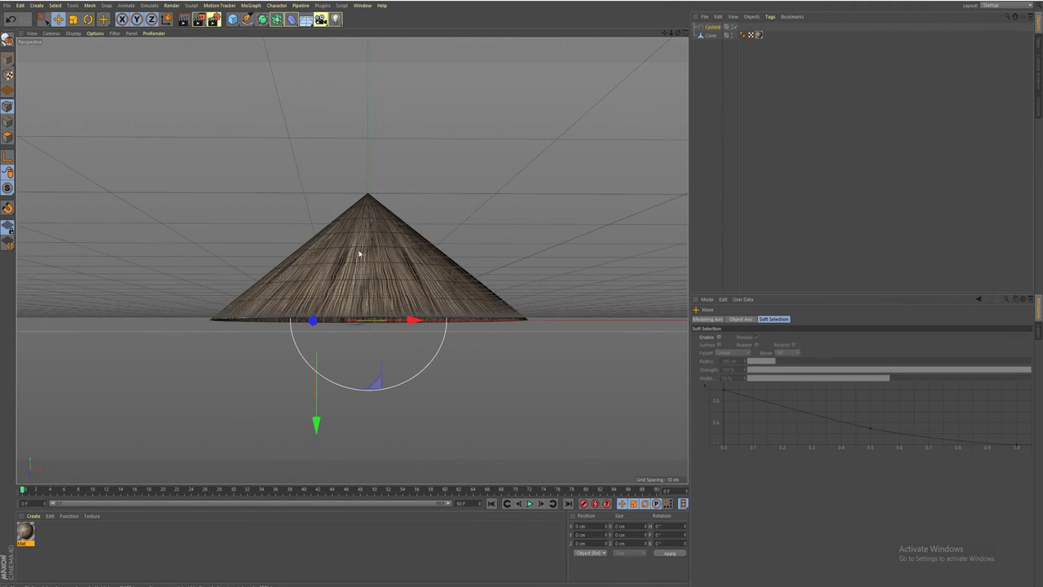
left_click_drag(338, 258, 351, 233, "alt")
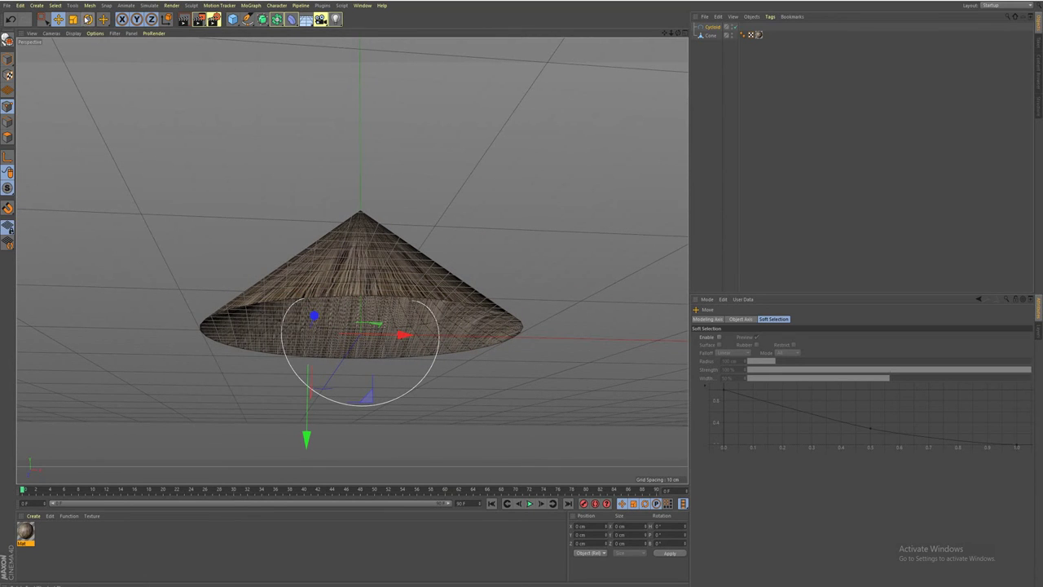
Make the Cycloid an editable spline and return to Model mode.
left_click(73, 18)
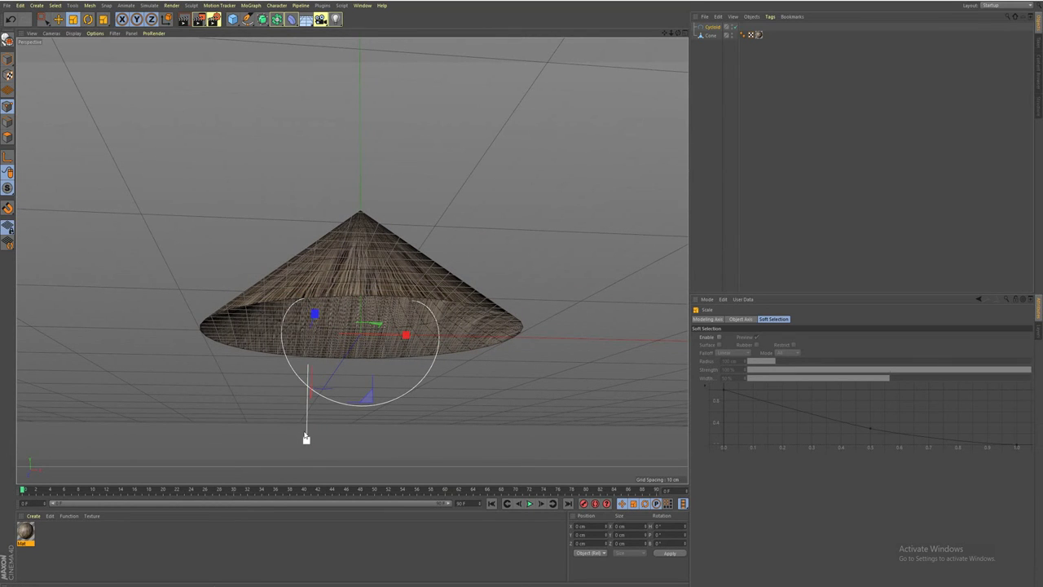
left_click_drag(306, 440, 305, 440)
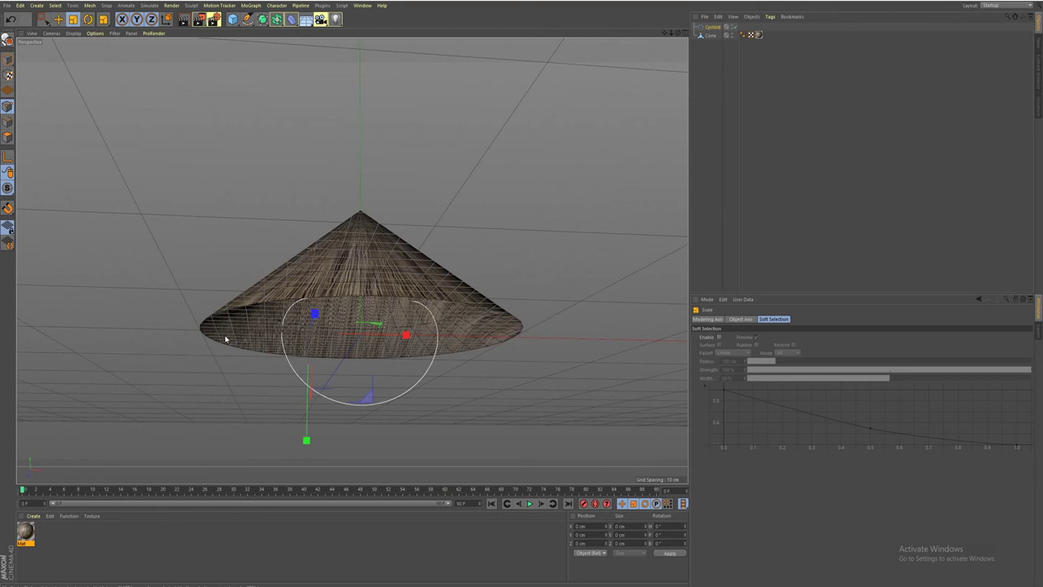
left_click(8, 41)
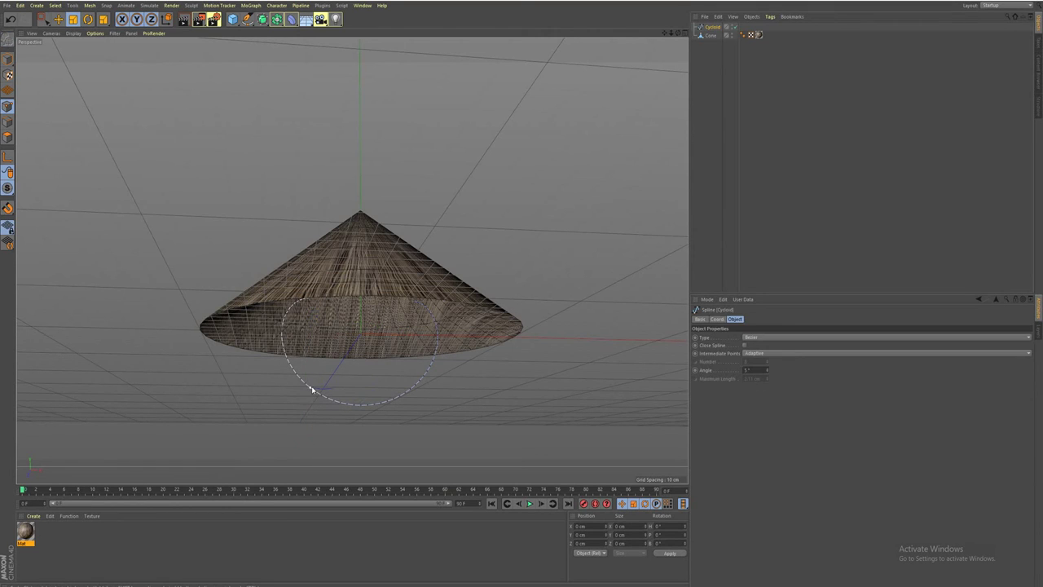
left_click(72, 34)
left_click(86, 47)
left_click(7, 137)
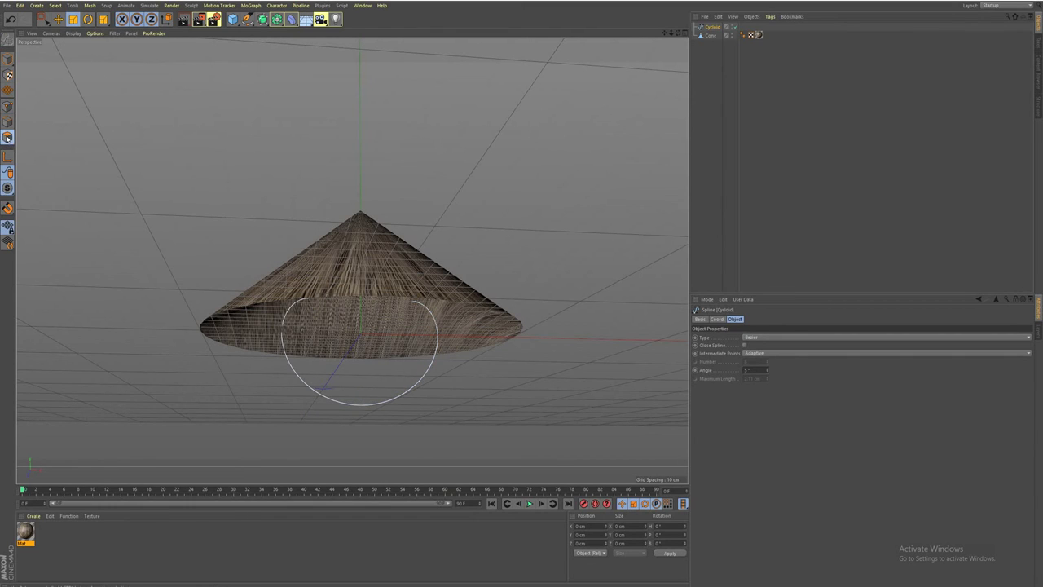
left_click(8, 59)
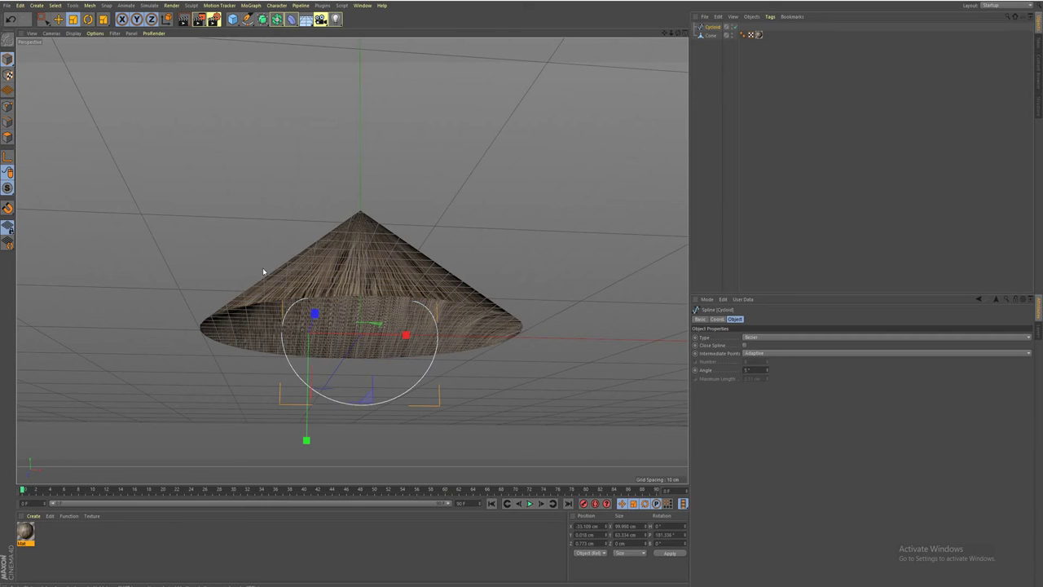
Stretch the cycloid vertically to about 109% and raise it about 6 cm.
left_click_drag(306, 440, 306, 449)
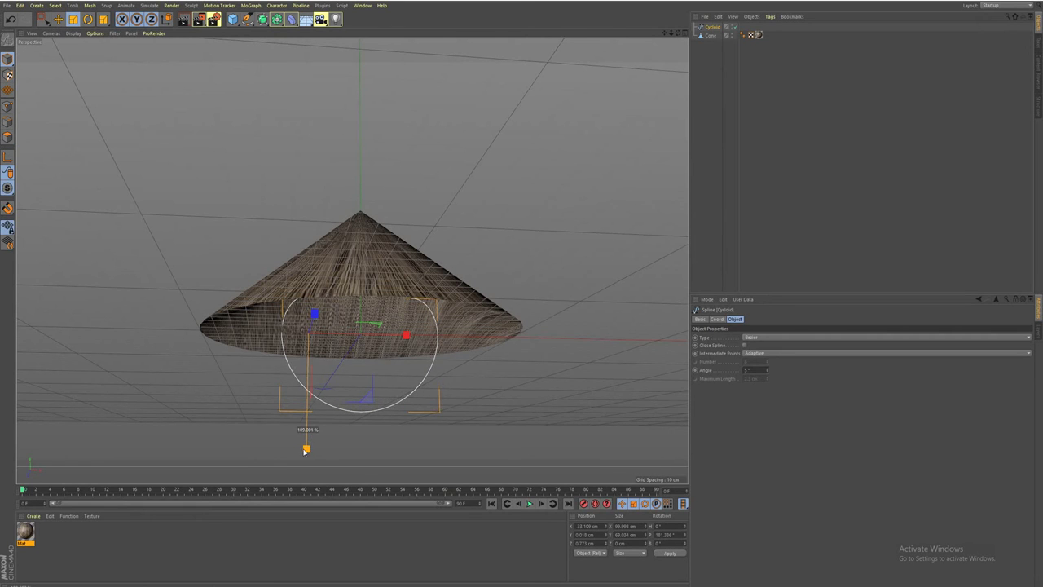
scroll(335, 373, "up", 1)
scroll(335, 373, "up", 2)
scroll(335, 372, "up", 3)
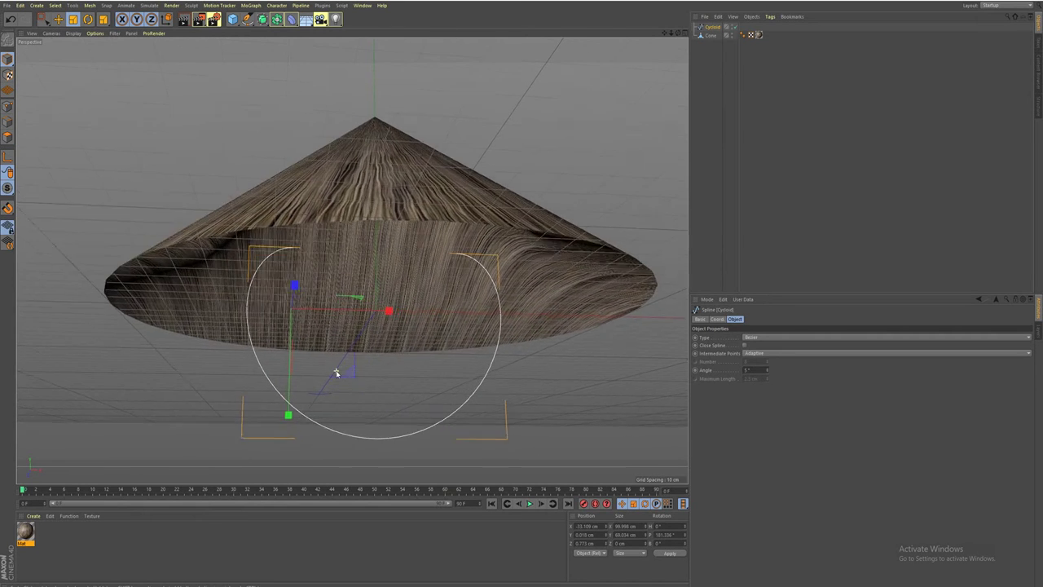
key("e")
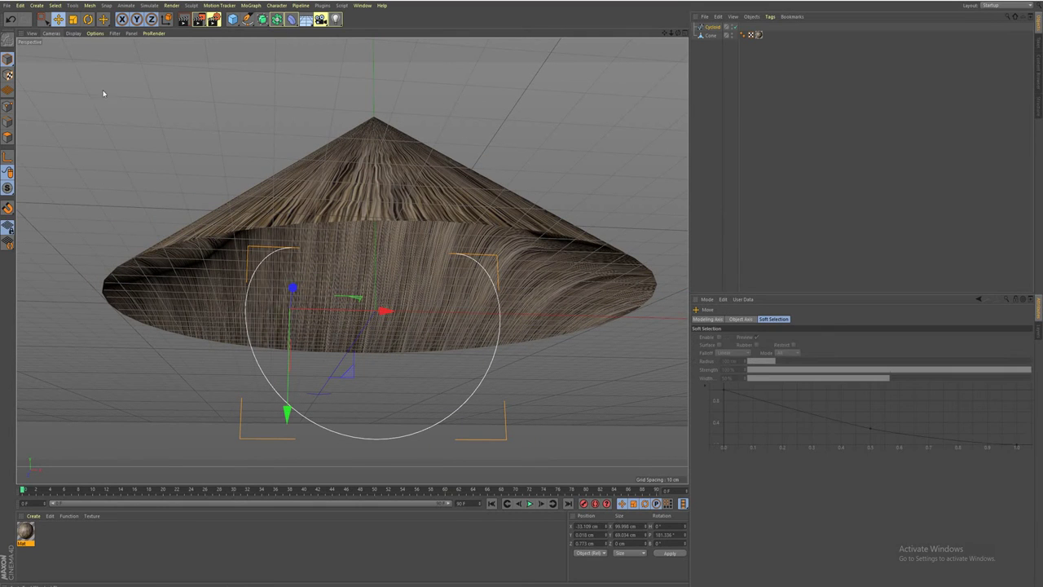
left_click_drag(286, 412, 289, 385)
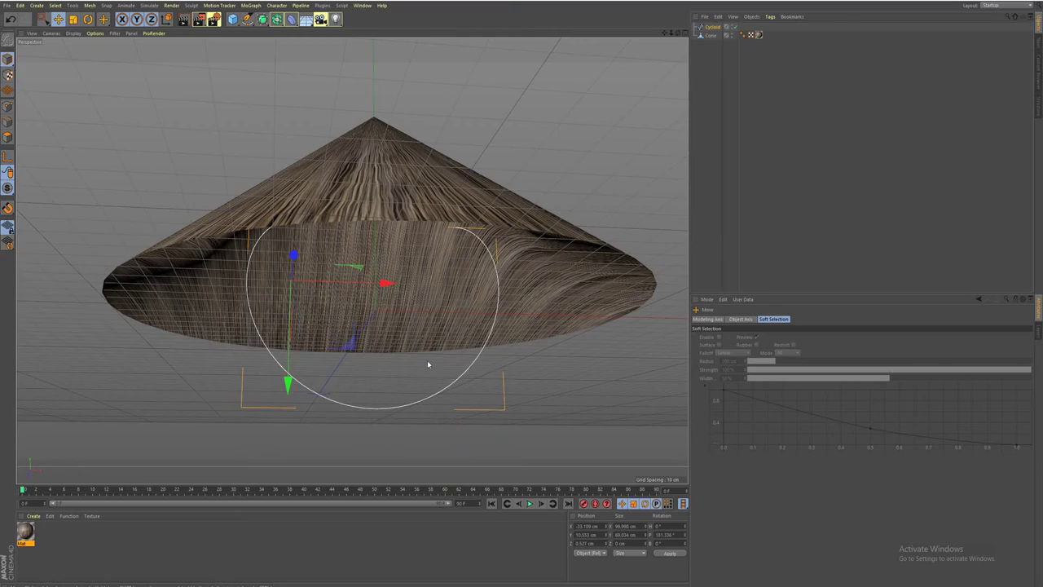
Check the curve's fit around the hat and raise the cycloid further.
mouse_move(372, 379)
left_mouse_down("alt")
mouse_move(347, 320)
mouse_move(417, 384)
mouse_move(395, 452)
mouse_move(393, 359)
mouse_move(319, 363)
mouse_move(289, 385)
mouse_move(366, 380)
left_mouse_up("alt")
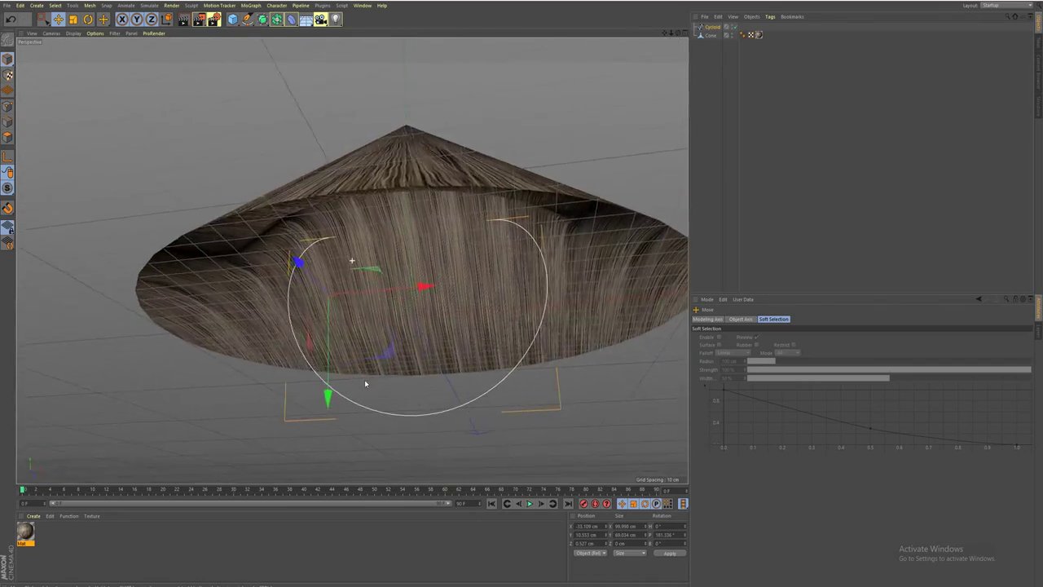
scroll(378, 366, "up", 5)
scroll(392, 354, "down", 4)
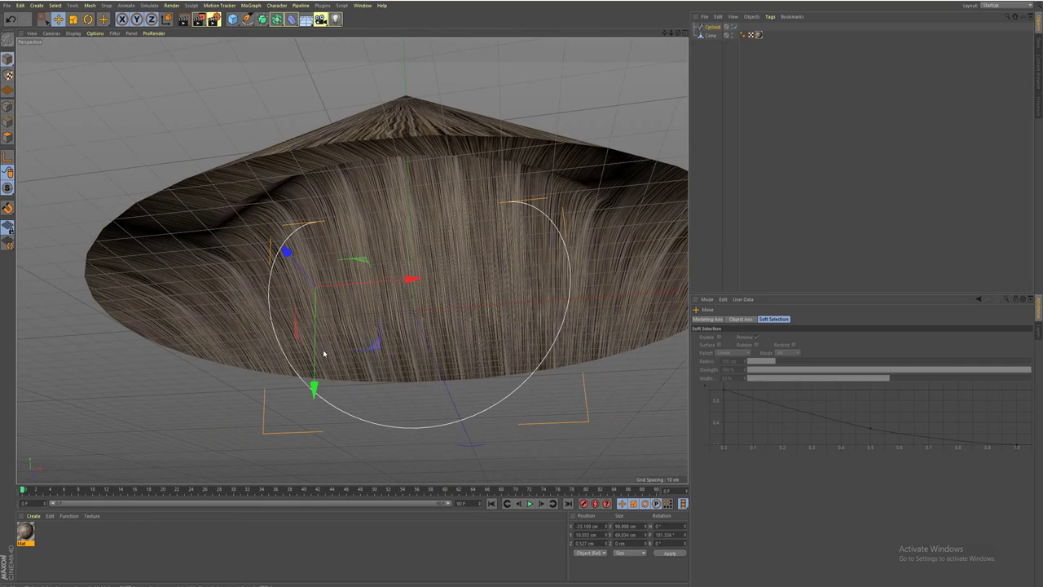
scroll(310, 380, "down", 3)
scroll(343, 367, "down", 3)
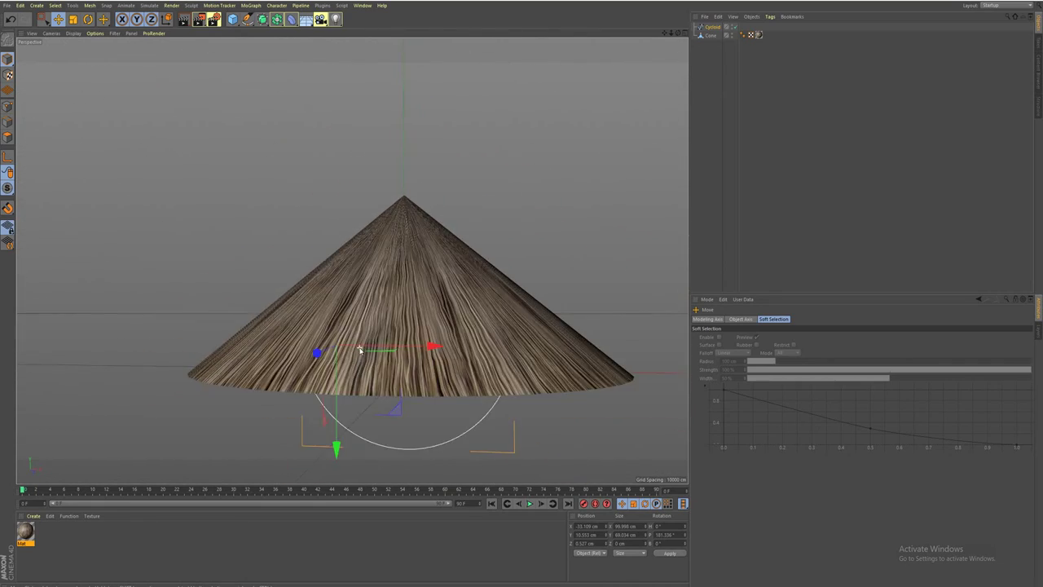
scroll(360, 352, "down", 2)
mouse_move(360, 352)
left_mouse_down("alt")
mouse_move(333, 388)
mouse_move(302, 361)
mouse_move(326, 326)
mouse_move(412, 315)
mouse_move(419, 302)
mouse_move(442, 333)
mouse_move(423, 375)
left_mouse_up("alt")
scroll(423, 376, "up", 1)
scroll(415, 377, "up", 2)
scroll(403, 378, "up", 2)
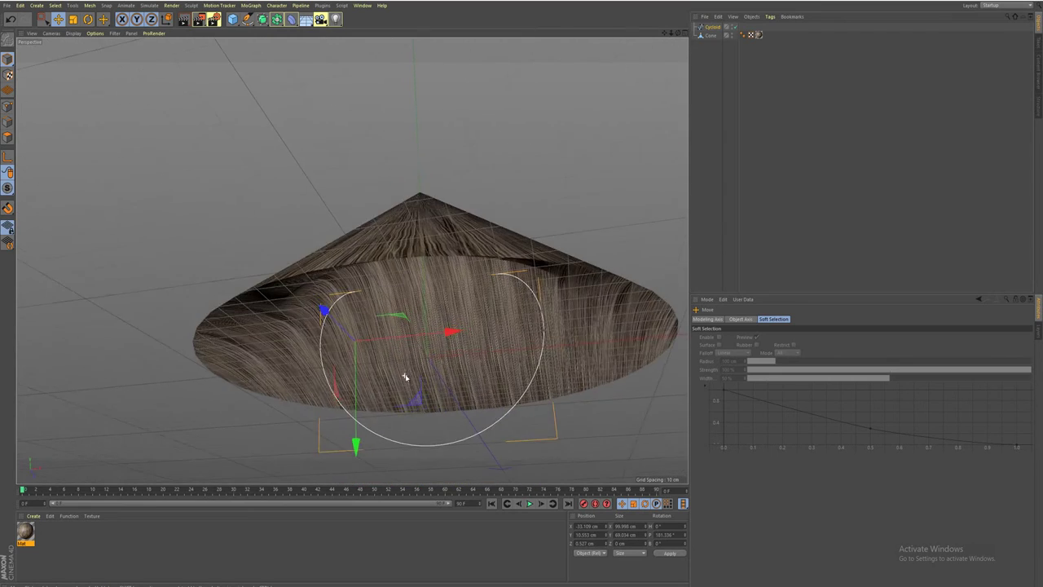
scroll(389, 381, "up", 2)
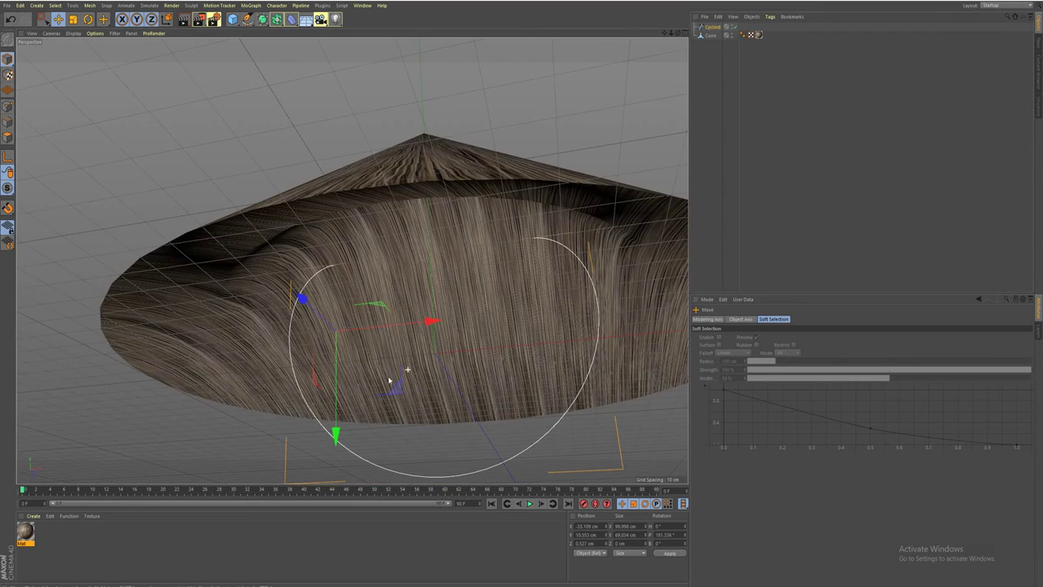
mouse_move(336, 430)
left_mouse_down()
mouse_move(337, 396)
mouse_move(424, 353)
mouse_move(435, 369)
left_mouse_up()
scroll(423, 352, "down", 2)
scroll(424, 352, "down", 2)
scroll(423, 353, "down", 1)
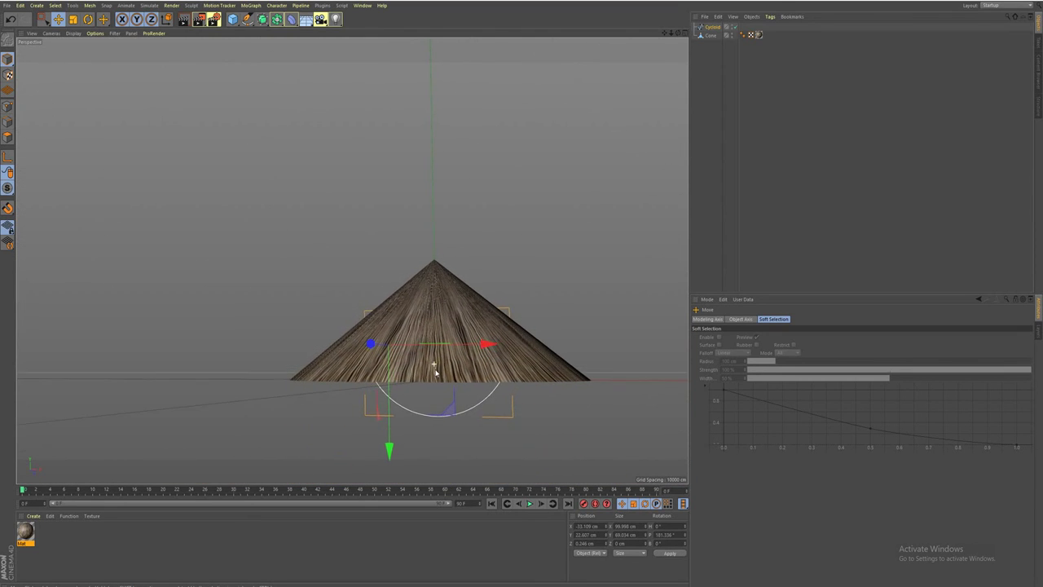
Stretch the cycloid to about 112% in height so it wraps the brim.
left_click(73, 18)
left_click_drag(387, 449, 387, 477)
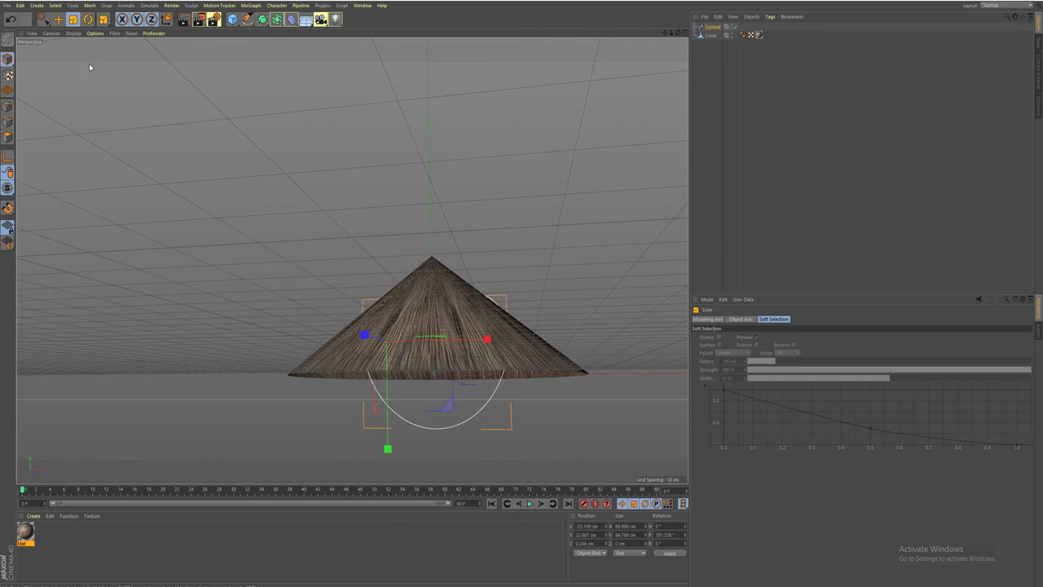
left_click(58, 19)
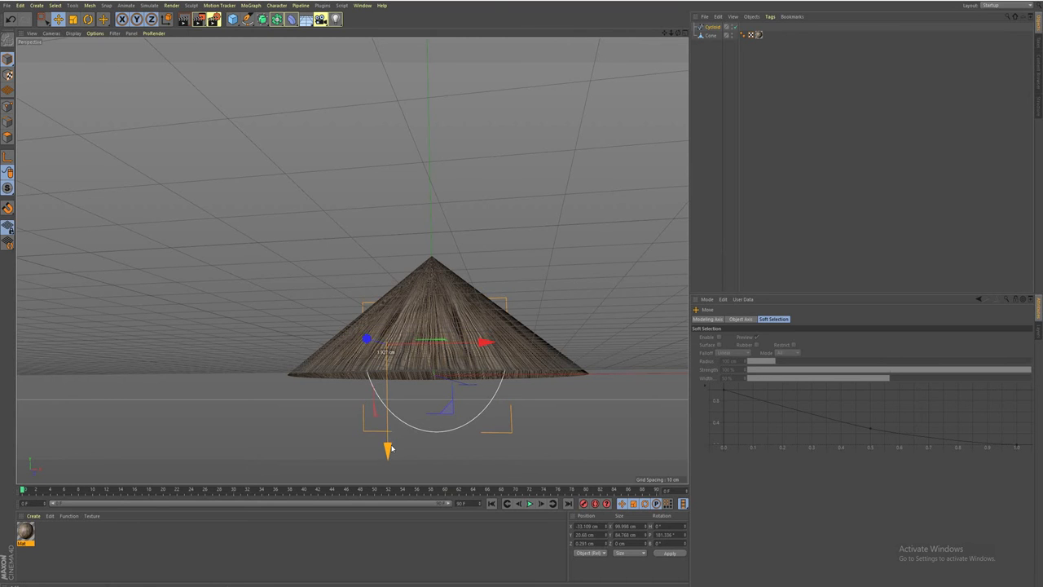
mouse_move(443, 458)
left_mouse_down("alt")
mouse_move(404, 456)
mouse_move(425, 459)
left_mouse_up("alt")
In the top view, offset the duplicate Cycloid.1 curve in depth to about -1.527 cm.
middle_click(408, 399)
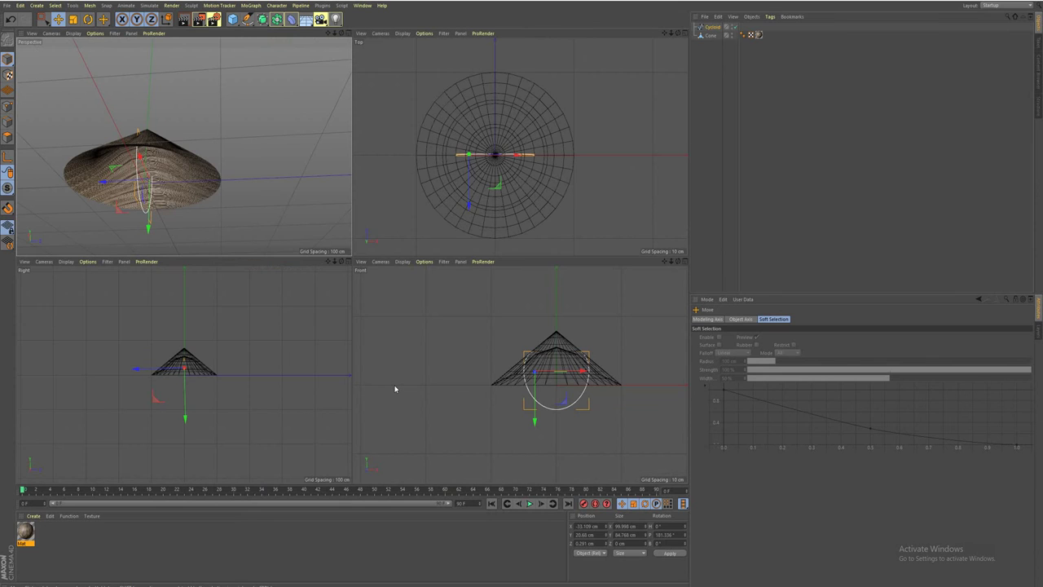
middle_click(433, 272)
middle_click(476, 327)
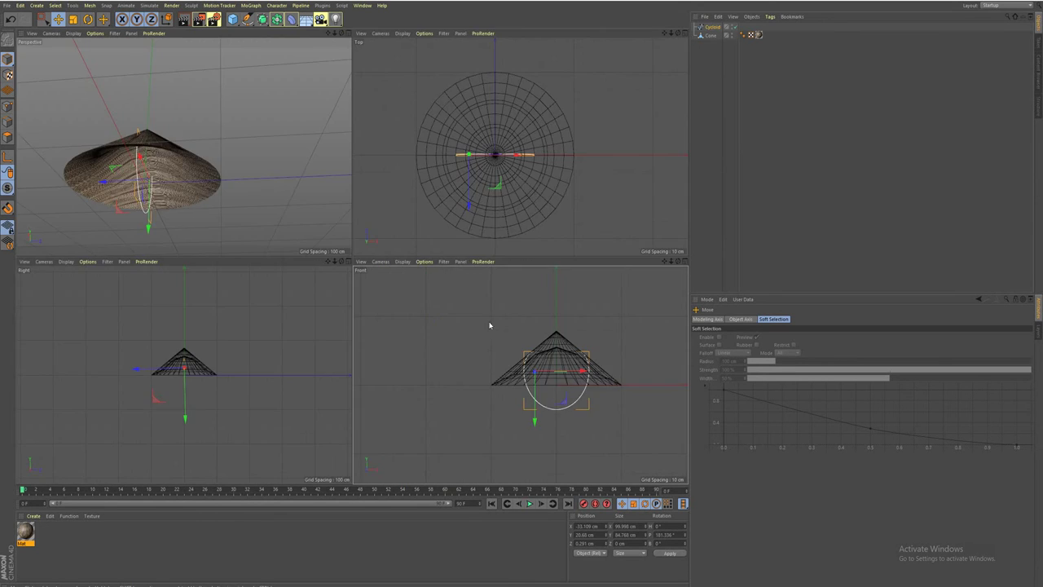
middle_click(584, 223)
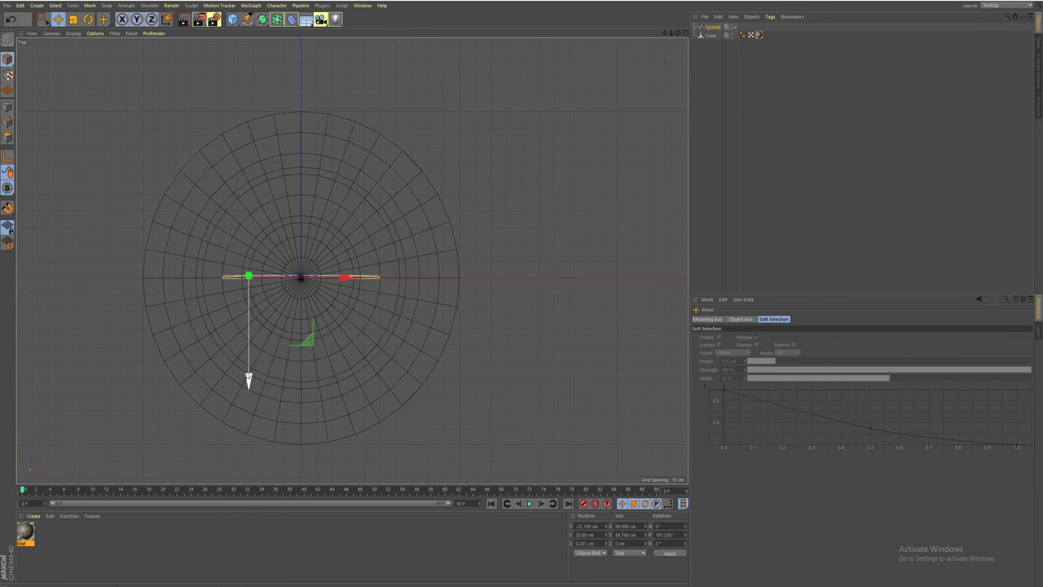
left_click_drag(248, 378, 254, 375)
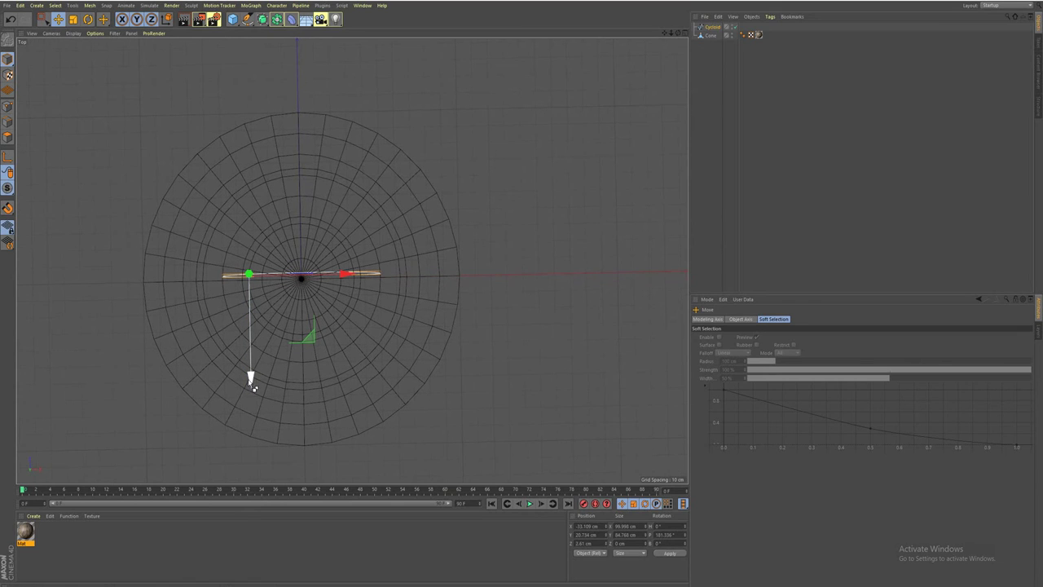
left_click_drag(252, 386, 255, 395)
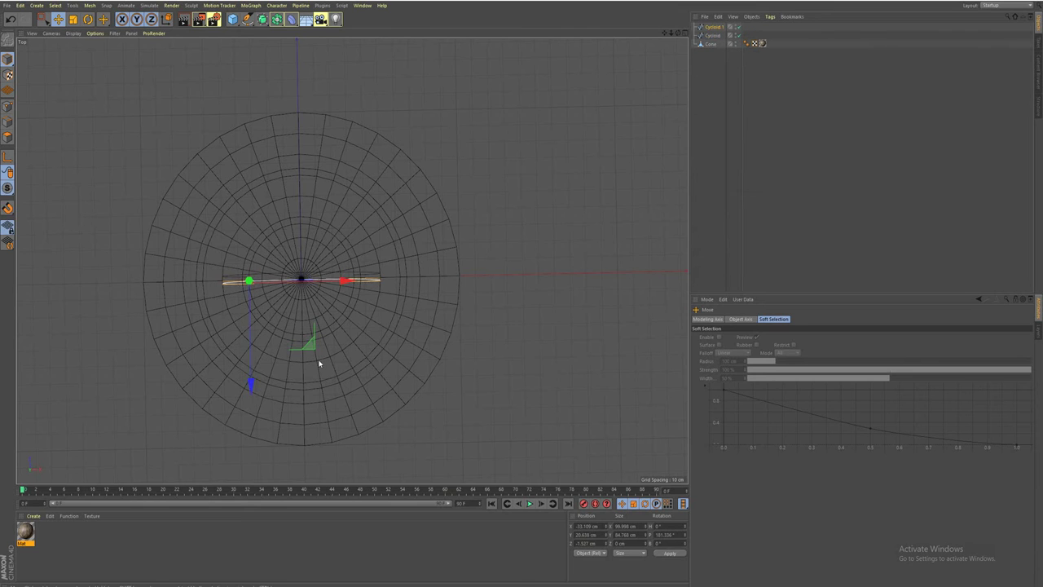
Maximize the Perspective view, orbit closer to the hat, and bring up the generator list.
middle_click(333, 356)
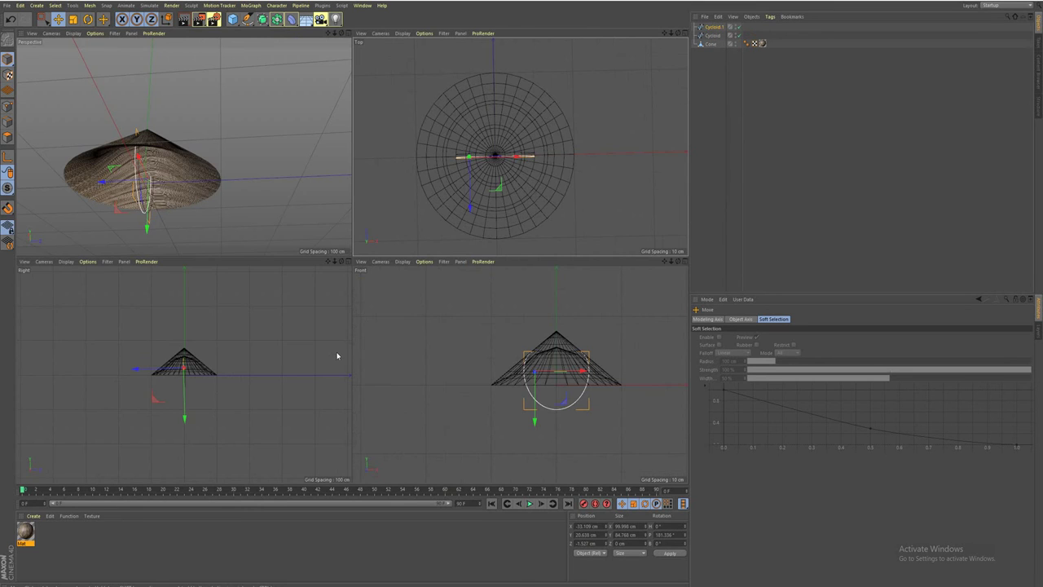
middle_click(241, 222)
mouse_move(271, 388)
left_mouse_down("alt")
mouse_move(371, 397)
mouse_move(309, 419)
left_mouse_up("alt")
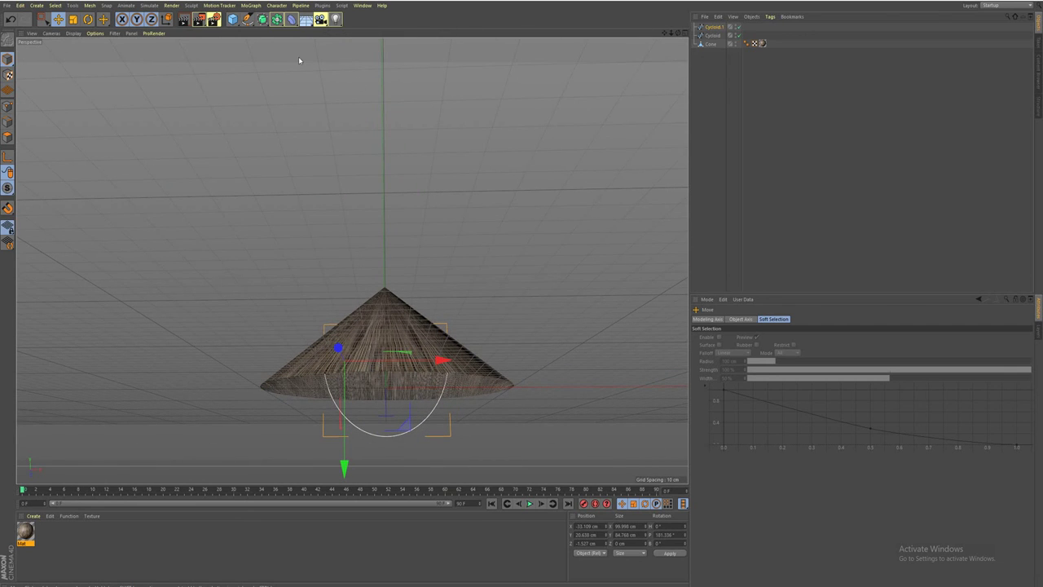
left_click_drag(261, 19, 348, 53)
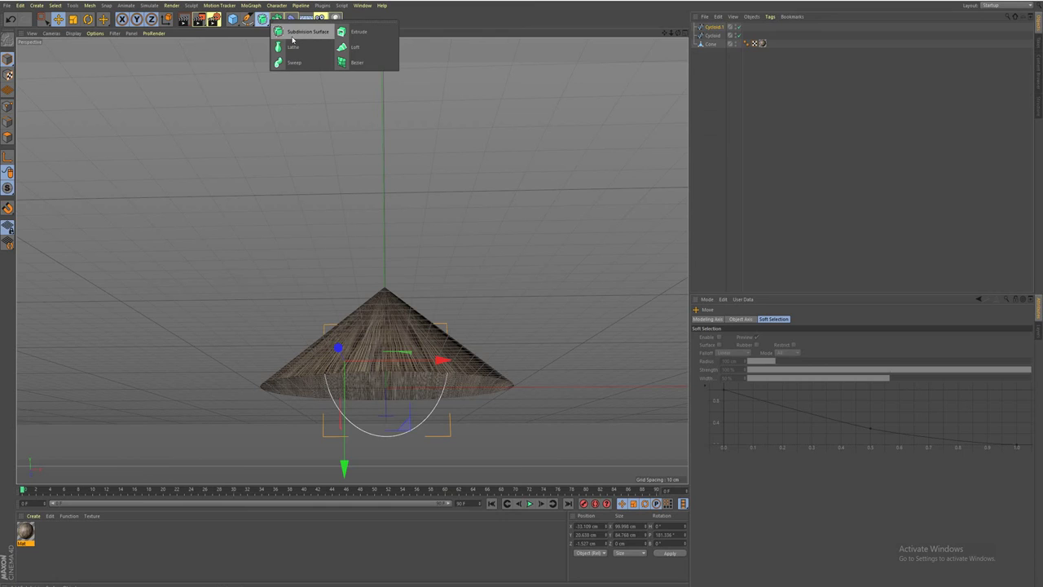
Add a Loft and place Cycloid and Cycloid.1 inside it, then view the strap from below.
left_click(349, 51)
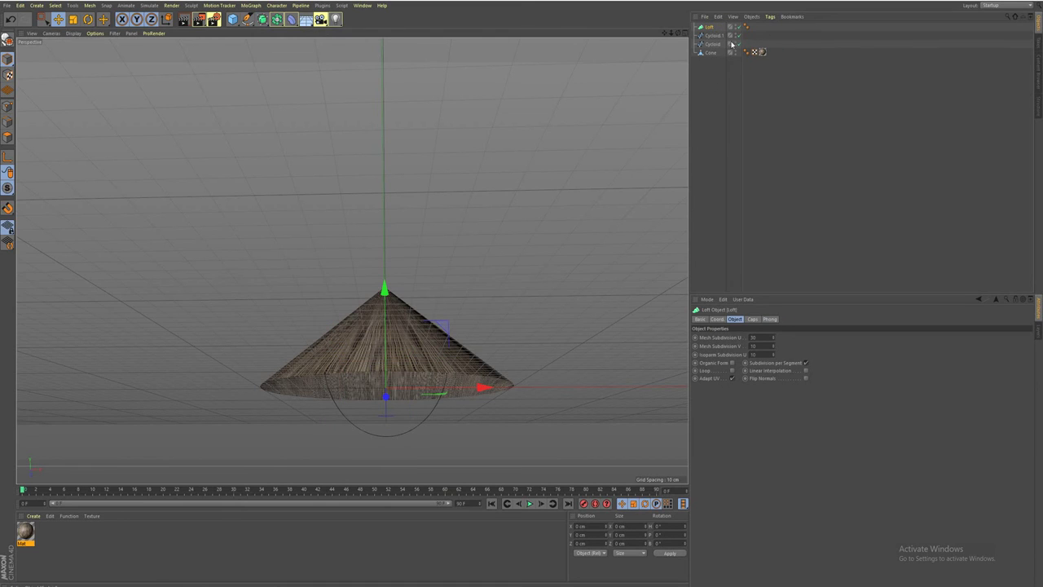
left_click_drag(792, 32, 714, 46)
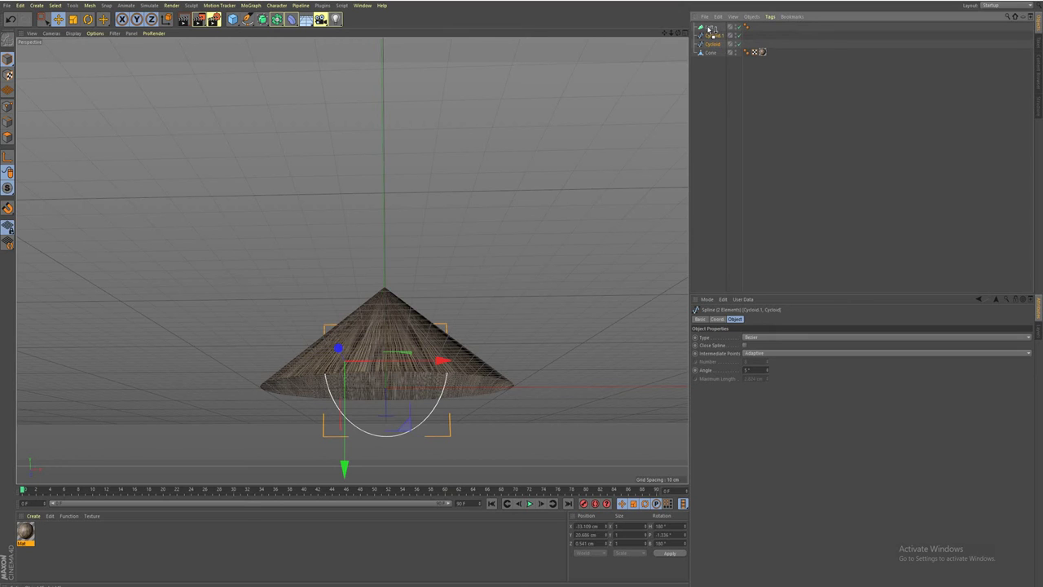
left_click_drag(711, 30, 709, 27)
scroll(377, 423, "up", 3)
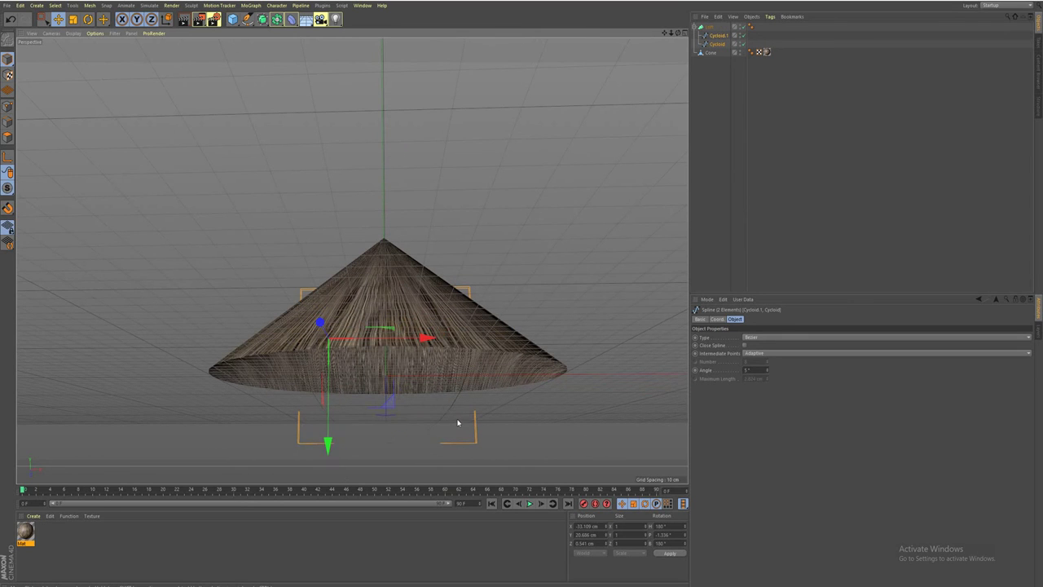
left_click_drag(458, 423, 368, 417, "alt")
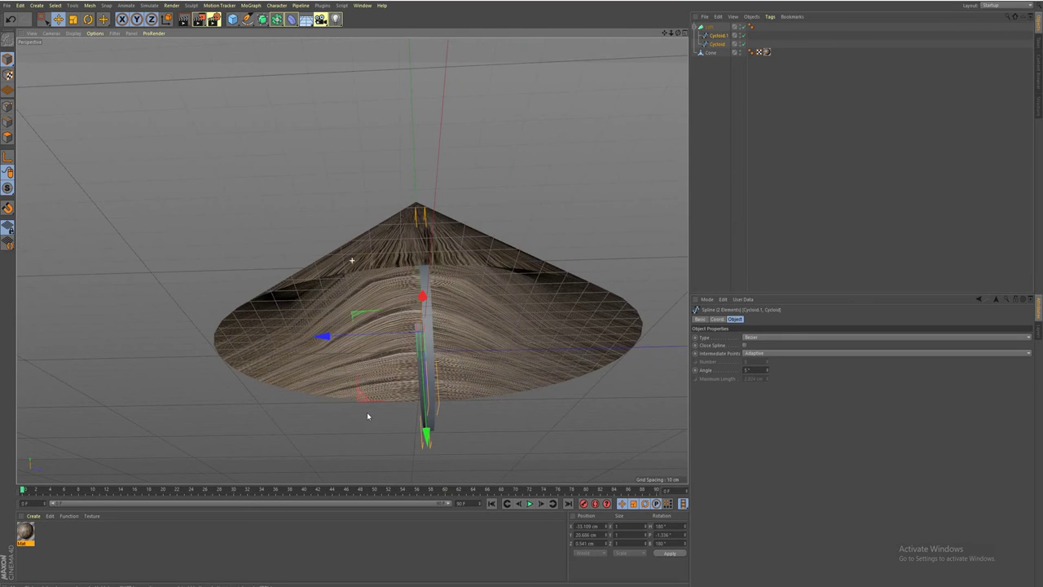
Create a new material and browse the texture folders for its Color image.
double_click(45, 536)
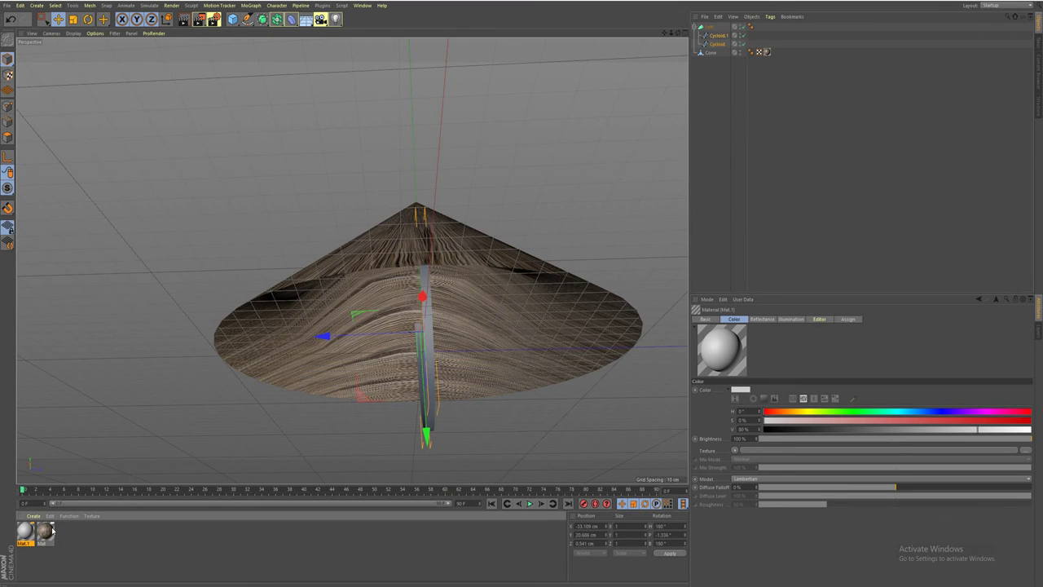
double_click(25, 531)
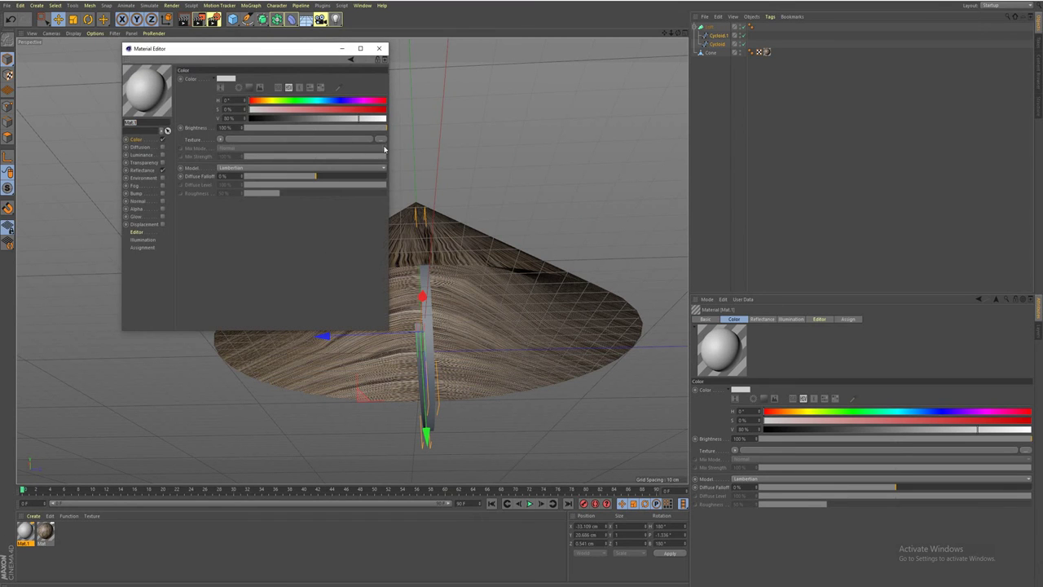
left_click(383, 142)
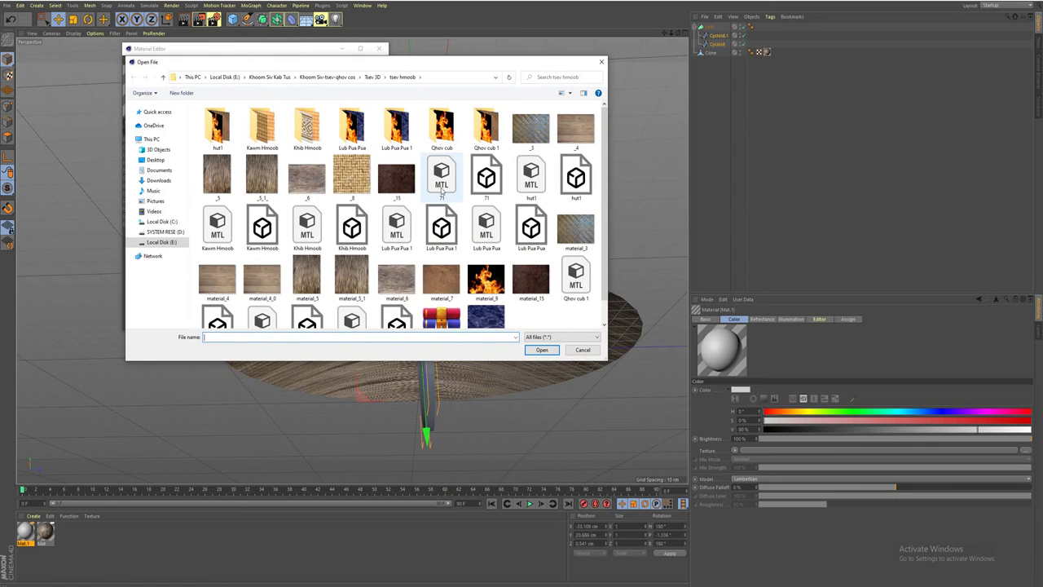
left_click(344, 182)
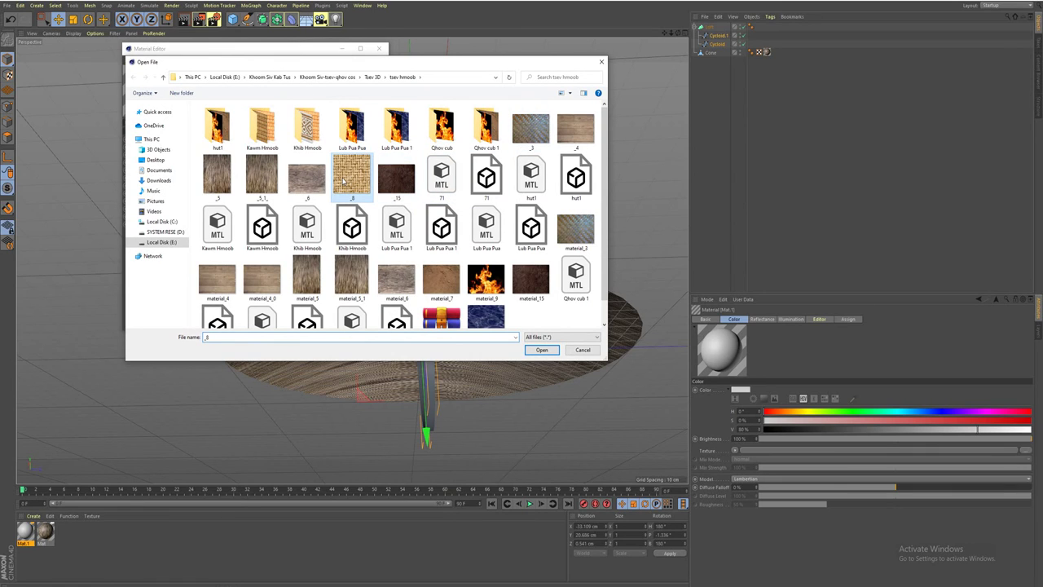
left_click(310, 132)
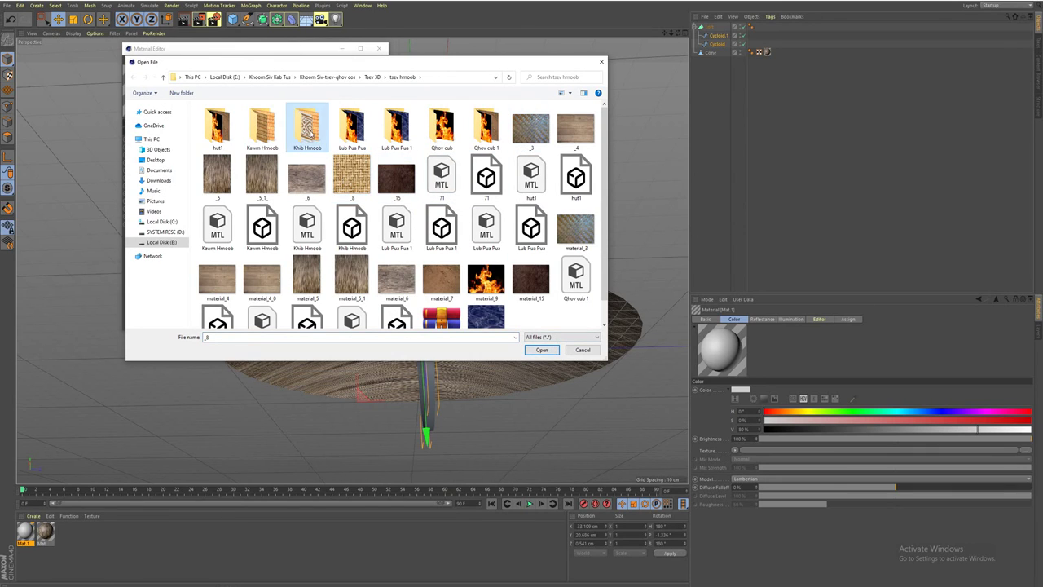
double_click(309, 132)
left_click(399, 130)
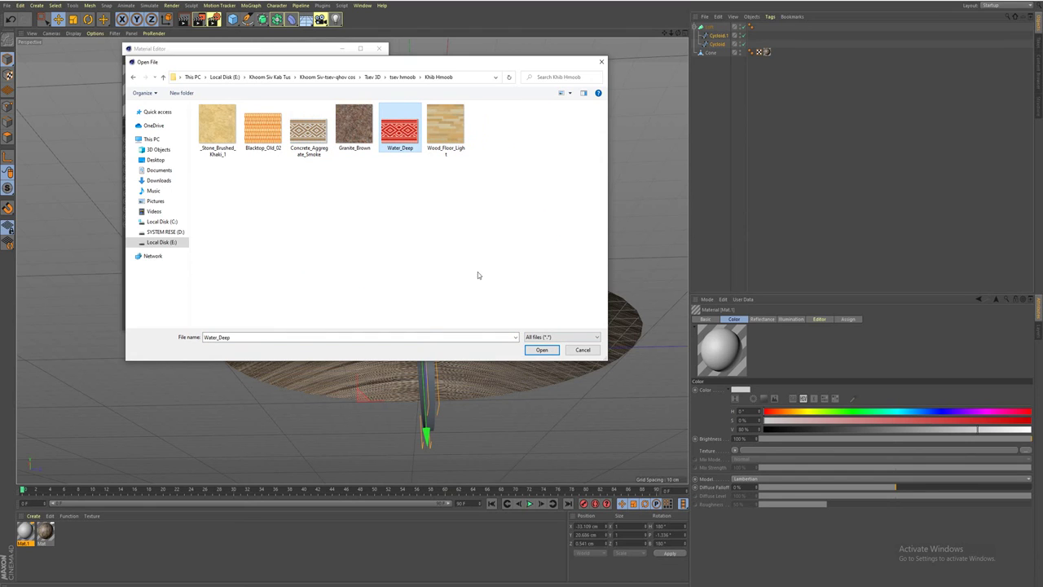
left_click(542, 350)
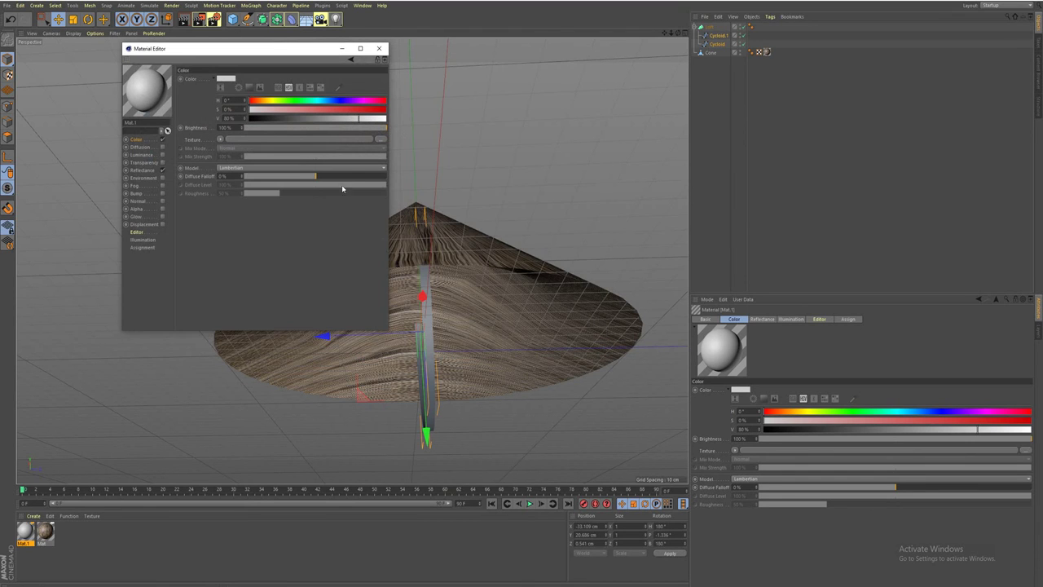
Load the woven _8 image as Mat.1's Color texture, copying it into the project.
left_click(381, 140)
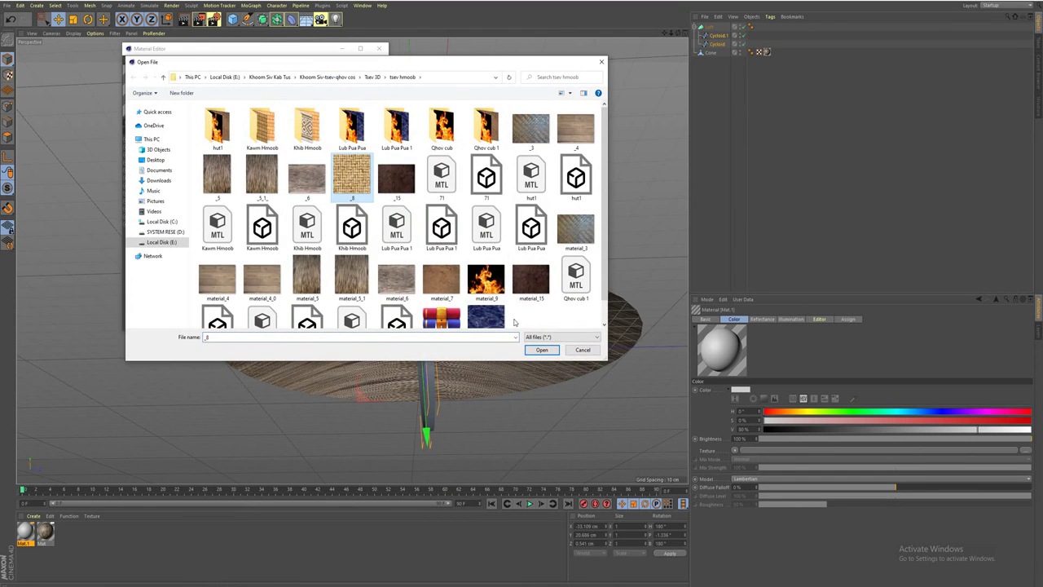
left_click(542, 350)
left_click(533, 324)
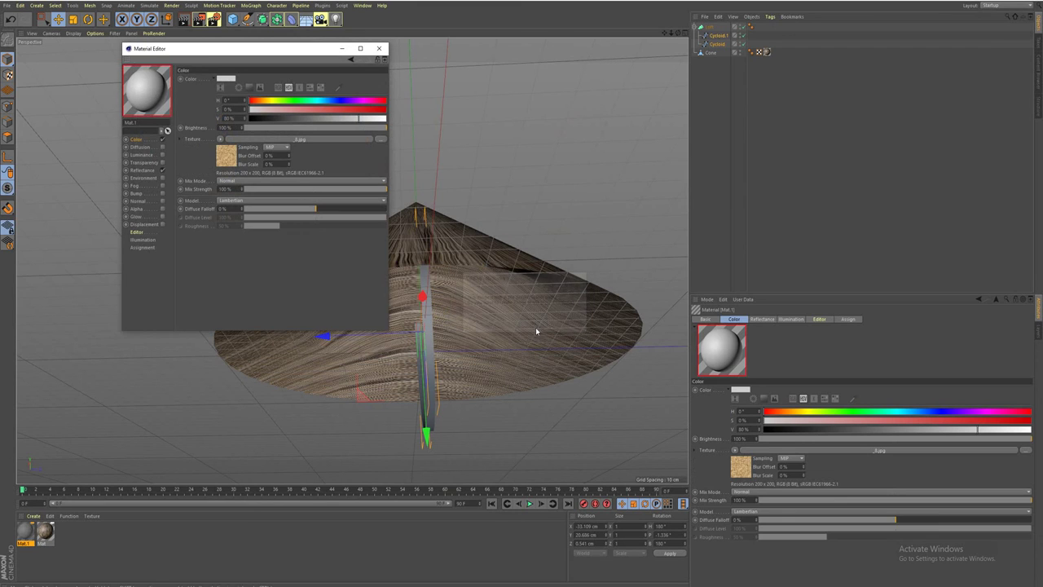
left_click(379, 48)
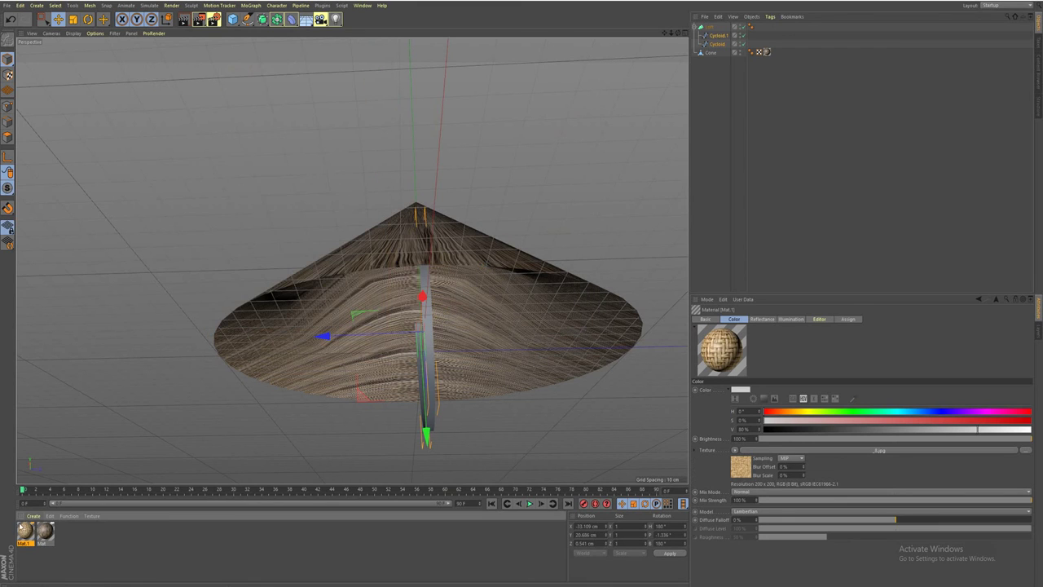
left_click_drag(90, 505, 426, 383)
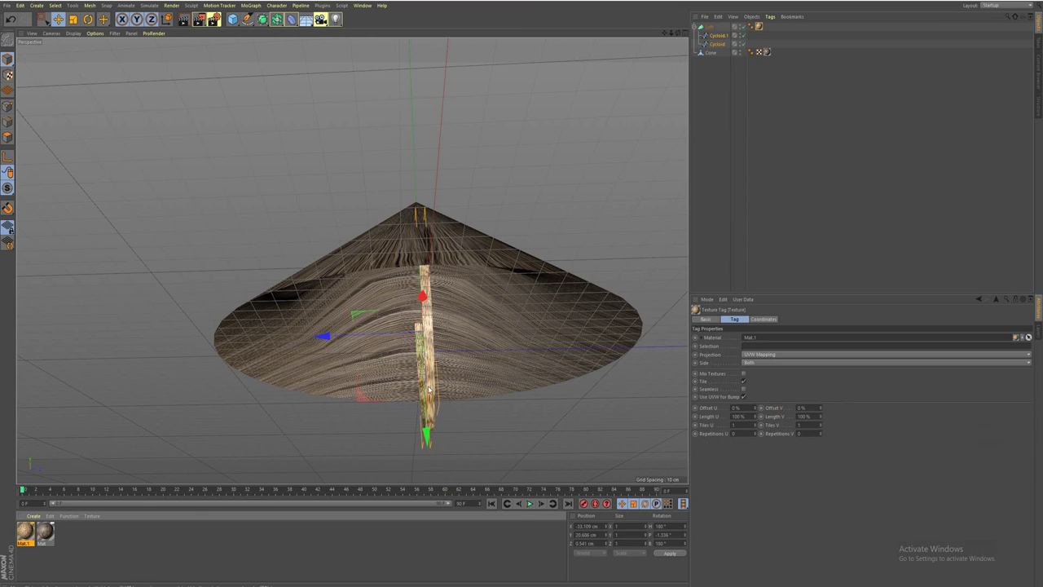
mouse_move(345, 394)
left_mouse_down("alt")
mouse_move(438, 400)
mouse_move(456, 419)
mouse_move(442, 343)
left_mouse_up("alt")
scroll(459, 356, "up", 3)
scroll(494, 365, "up", 2)
mouse_move(493, 366)
left_mouse_down("alt")
mouse_move(316, 361)
mouse_move(475, 379)
left_mouse_up("alt")
scroll(415, 361, "down", 3)
mouse_move(415, 361)
left_mouse_down("alt")
mouse_move(430, 399)
mouse_move(377, 401)
mouse_move(354, 414)
mouse_move(470, 414)
left_mouse_up("alt")
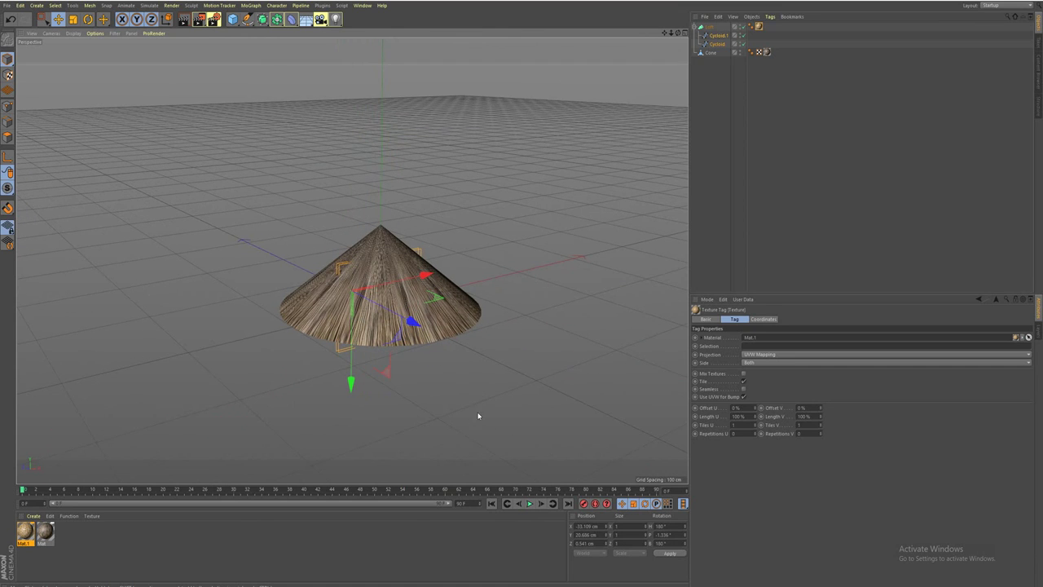
left_click(477, 418)
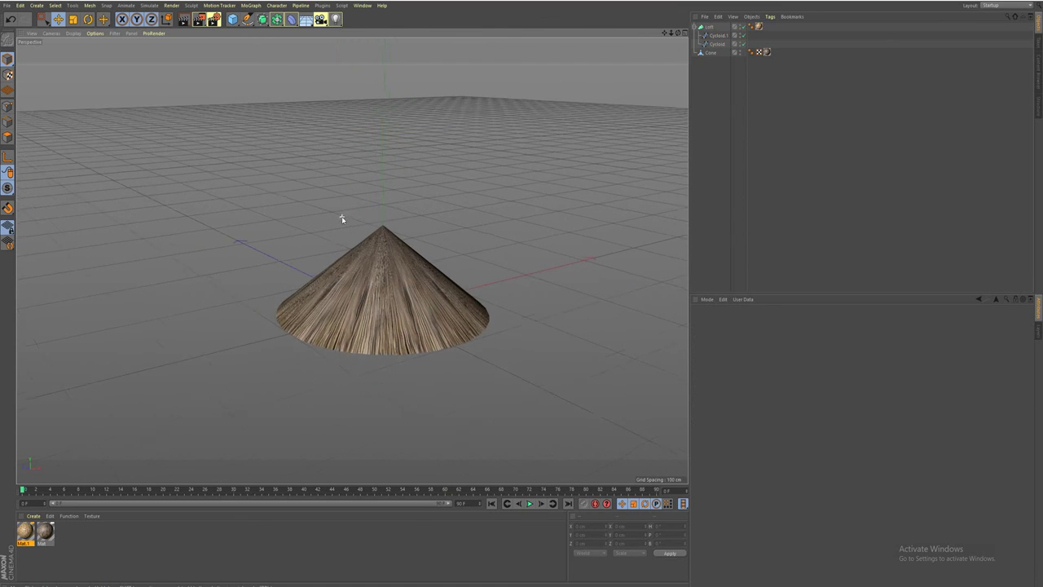
scroll(384, 272, "up", 3)
mouse_move(376, 284)
left_mouse_down("alt")
mouse_move(391, 226)
mouse_move(435, 305)
mouse_move(553, 302)
mouse_move(396, 291)
mouse_move(339, 306)
mouse_move(445, 312)
mouse_move(354, 331)
mouse_move(472, 345)
mouse_move(471, 363)
left_mouse_up("alt")
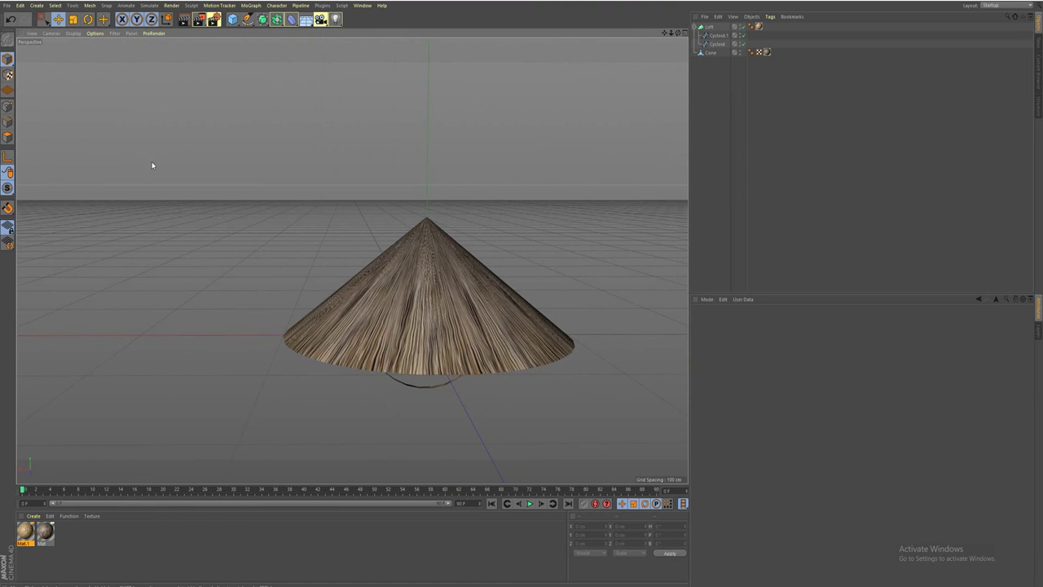
left_click(8, 6)
mouse_move(19, 161)
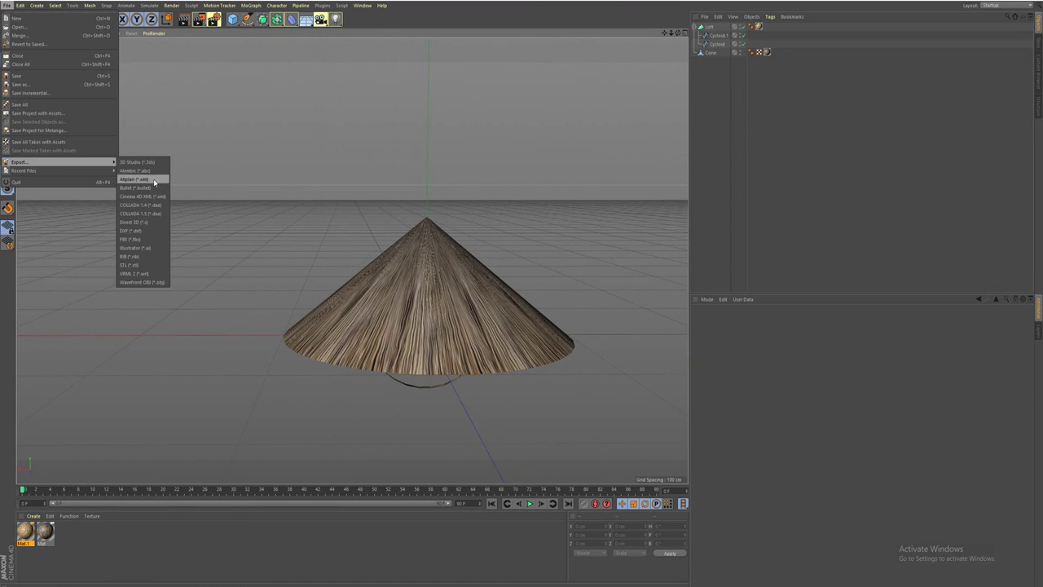
Export the scene to FBX as 'Kos Mom Ntxhoov Yias 01' with default export settings.
left_click(135, 239)
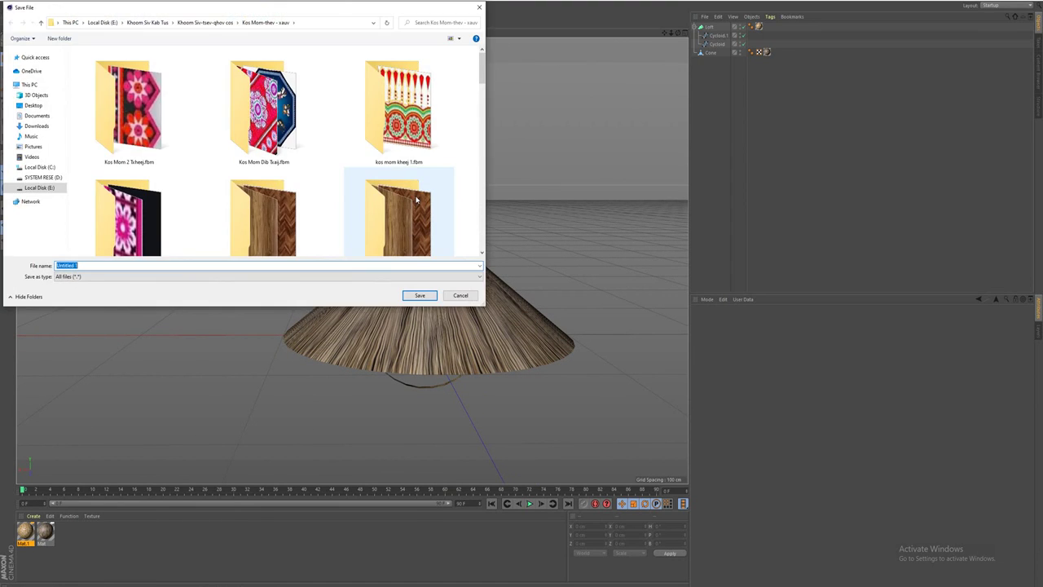
scroll(416, 199, "down", 10)
scroll(374, 202, "down", 5)
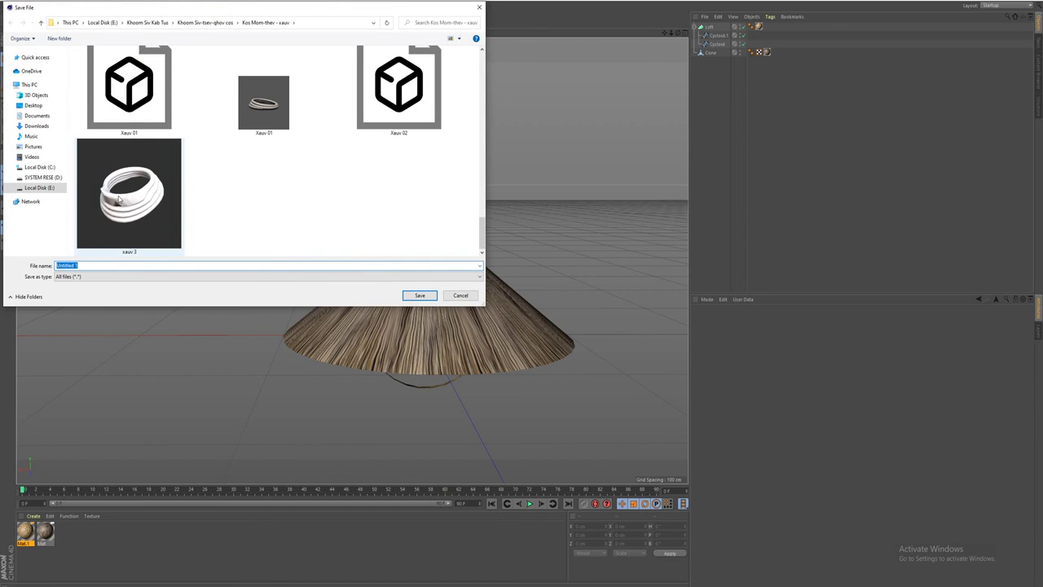
type("K")
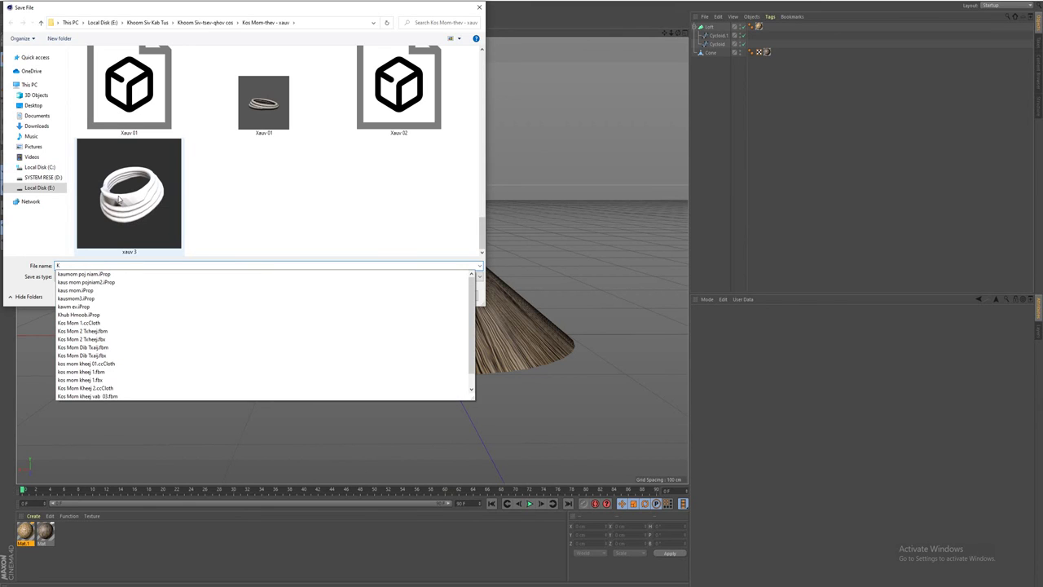
type("os Mo")
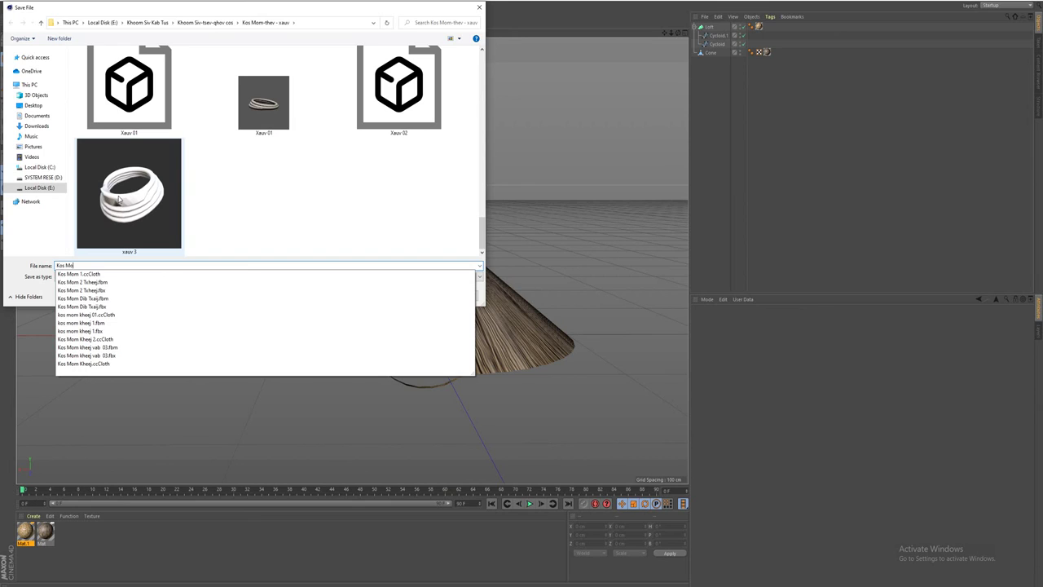
type(" Ntshoov Yias 01")
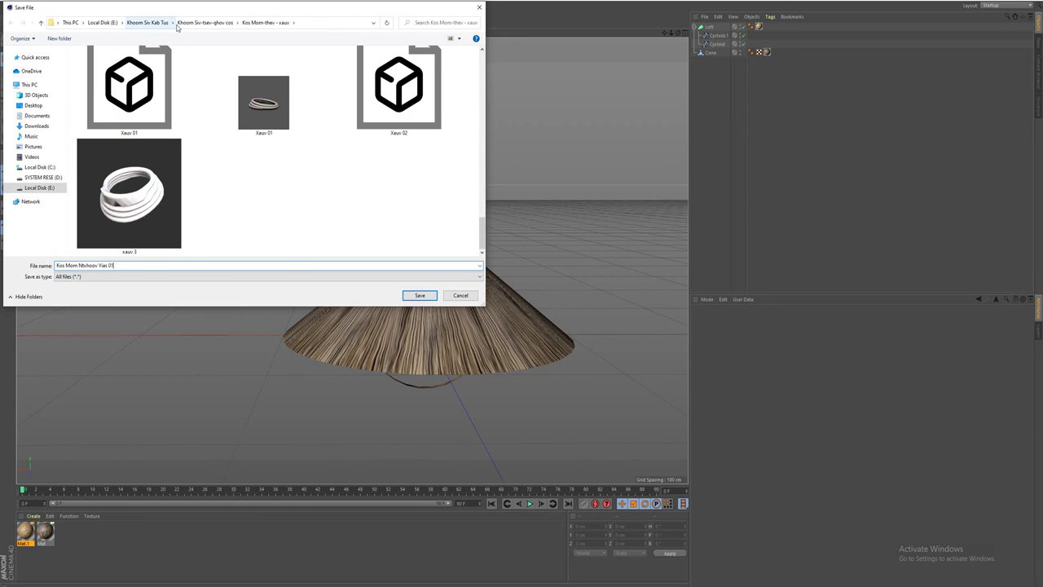
left_click(419, 295)
left_click(406, 391)
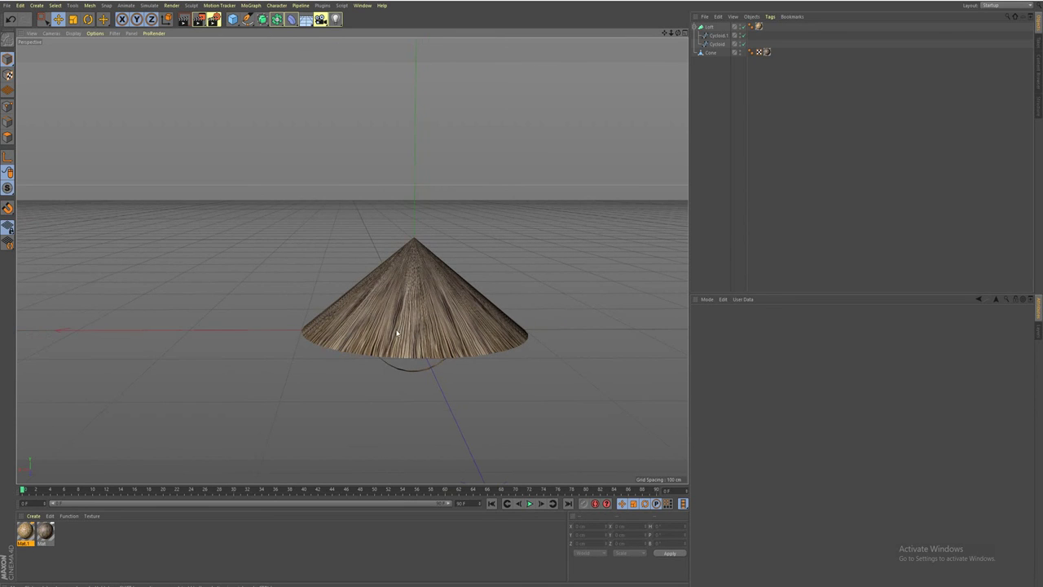
mouse_move(361, 319)
left_mouse_down("alt")
mouse_move(457, 299)
mouse_move(456, 332)
left_mouse_up("alt")
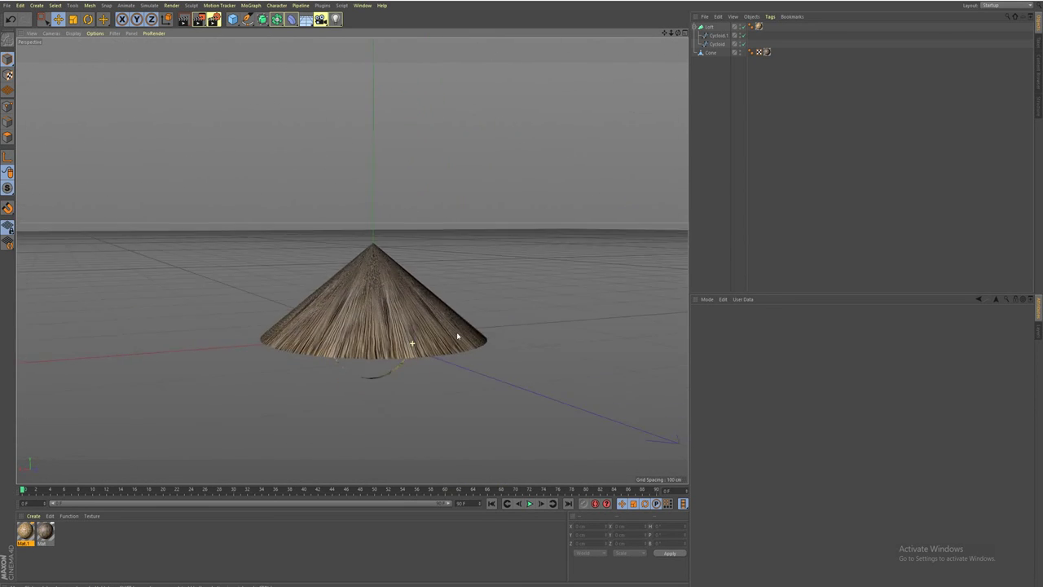